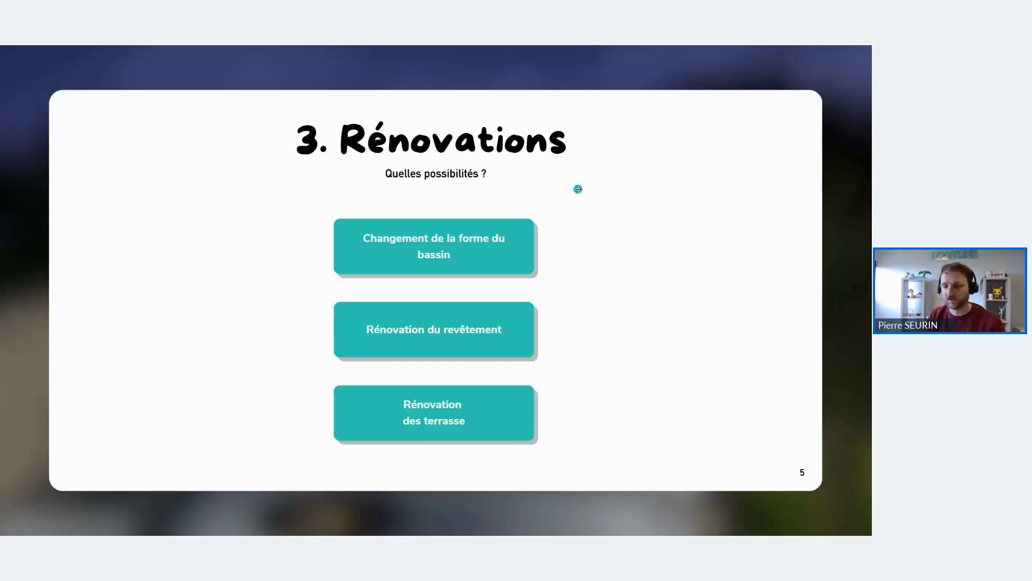
Switch to Logyconcept3D, open Projet (2) with Mode Ultra as this computer's default rendering mode, and display its design view.
key(Escape)
click(588, 524)
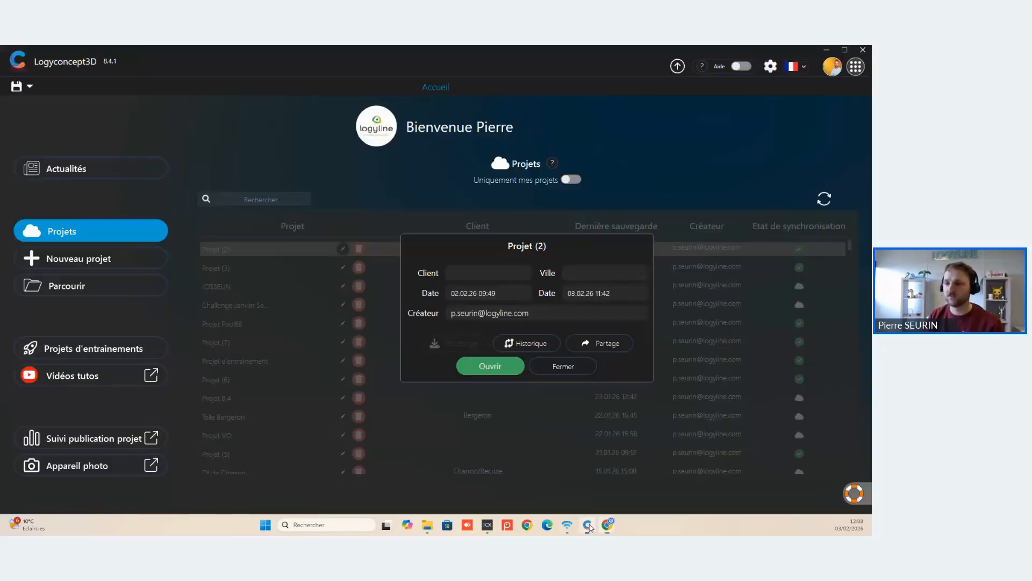
click(498, 370)
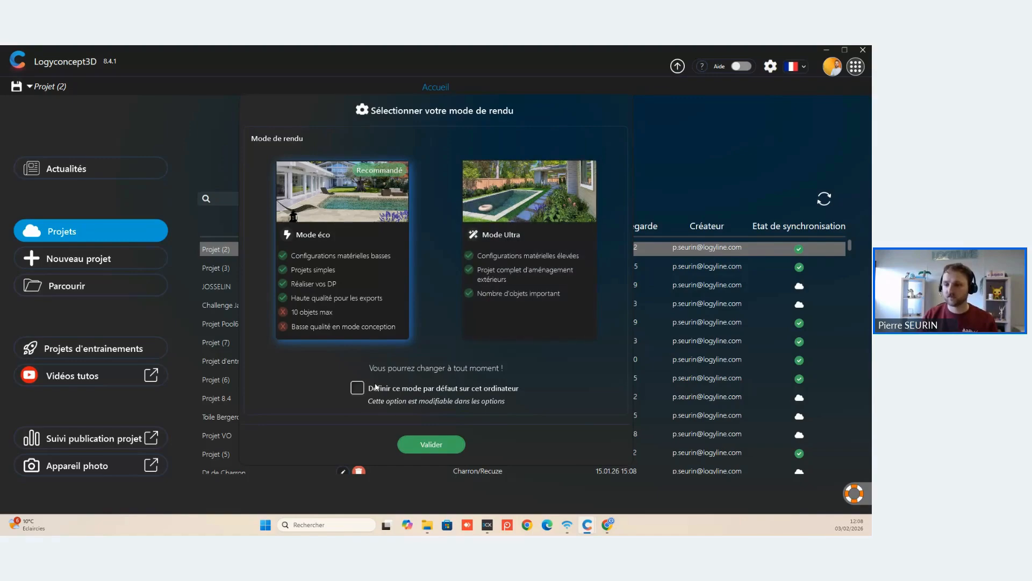
click(358, 388)
click(489, 278)
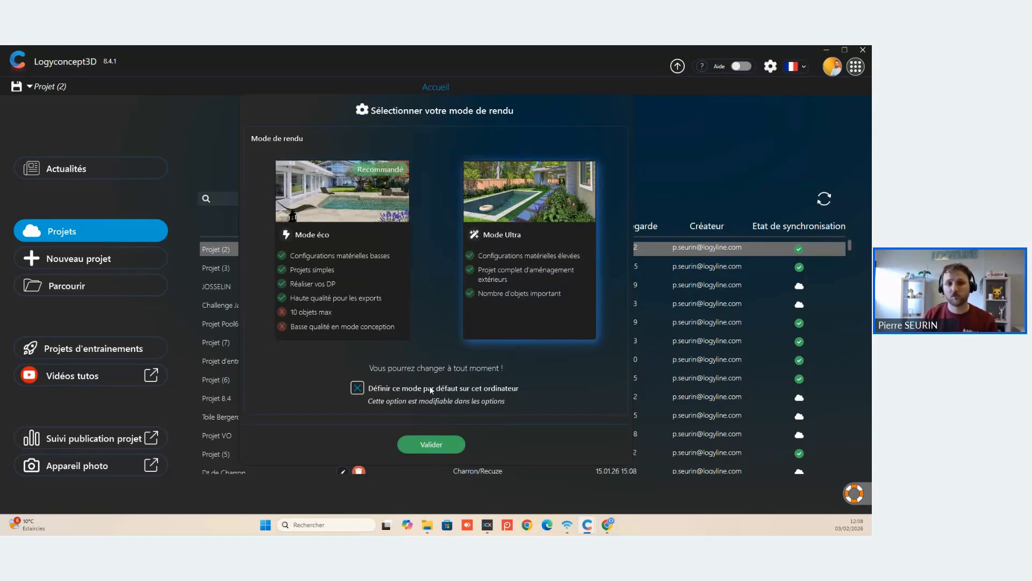
click(426, 443)
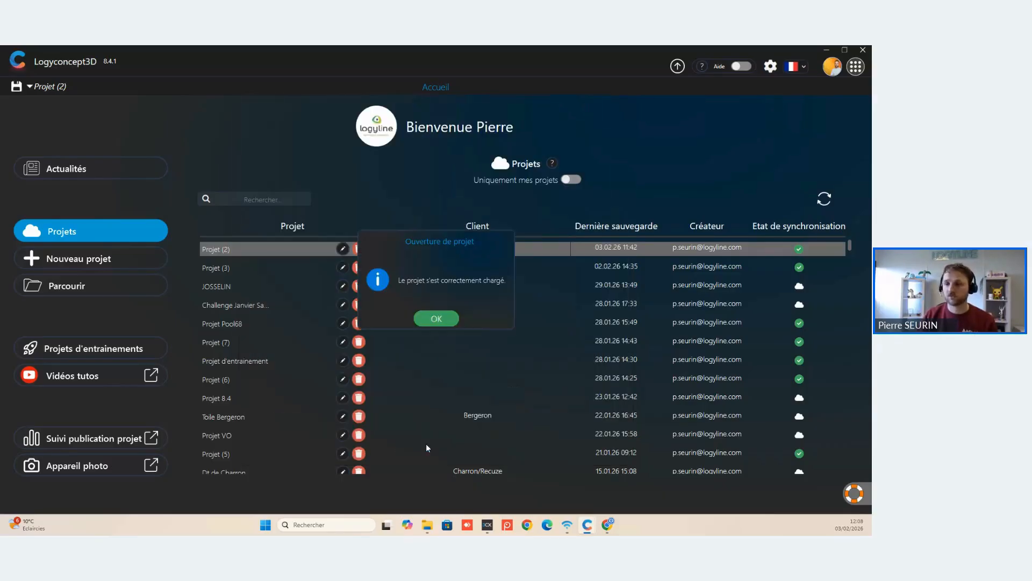
click(436, 319)
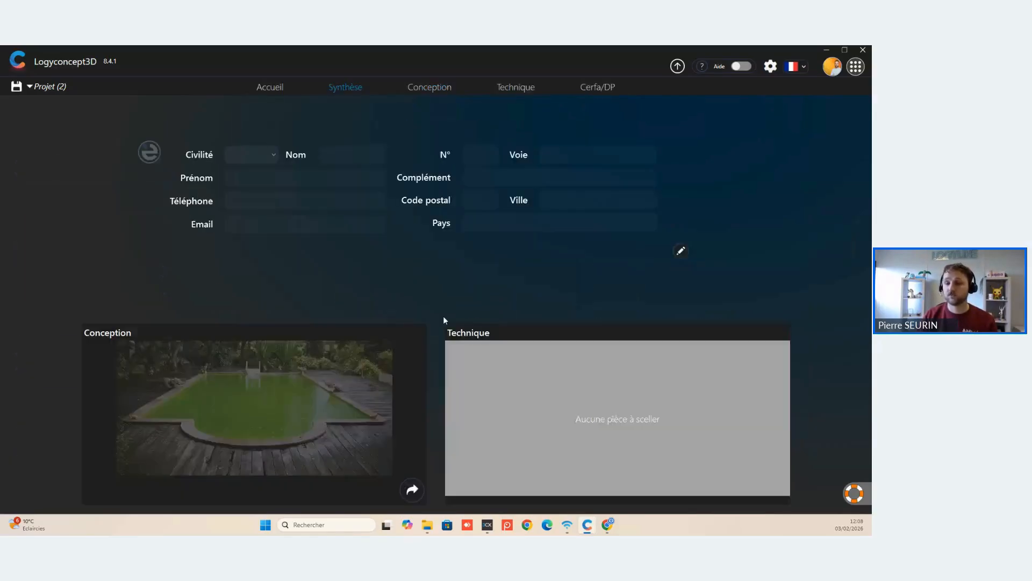
click(430, 88)
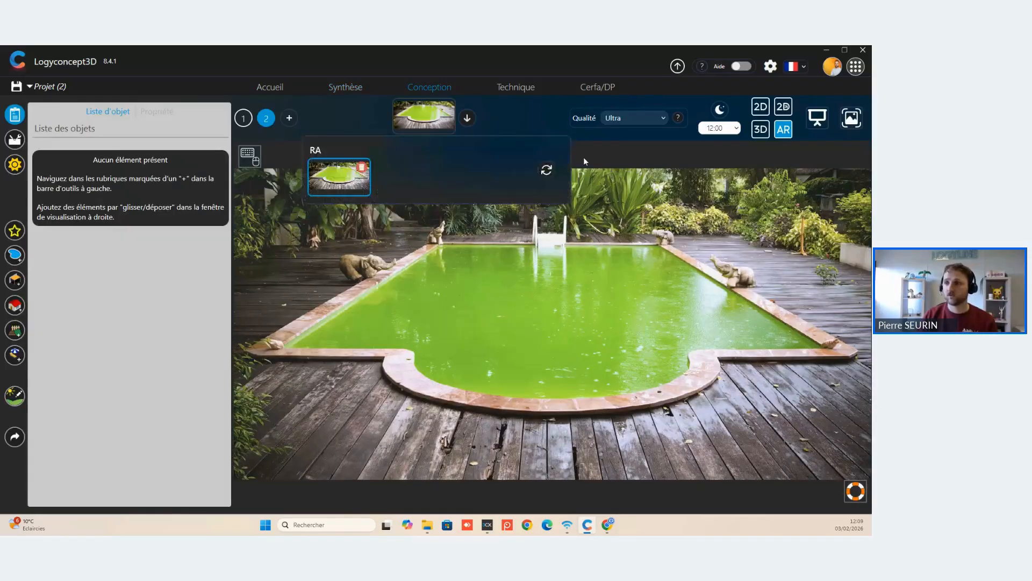
Try the Eco render quality on the pool photo and switch back to Ultra.
click(645, 122)
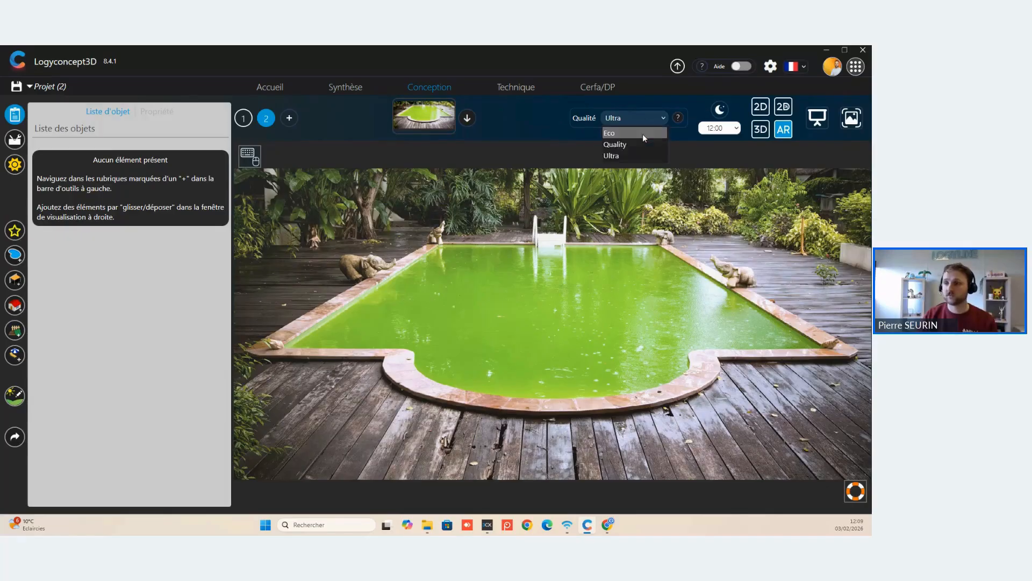
click(643, 135)
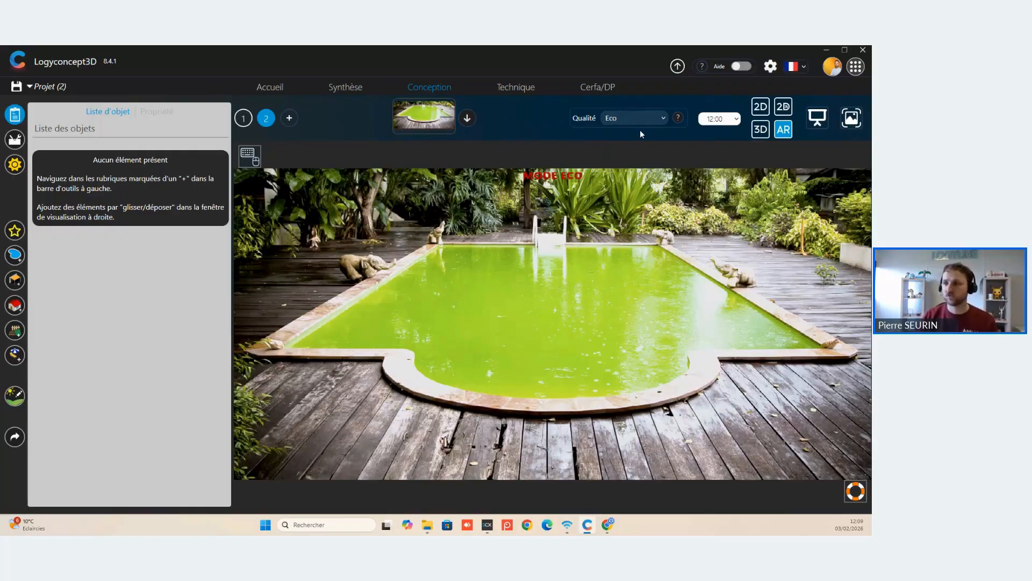
click(629, 157)
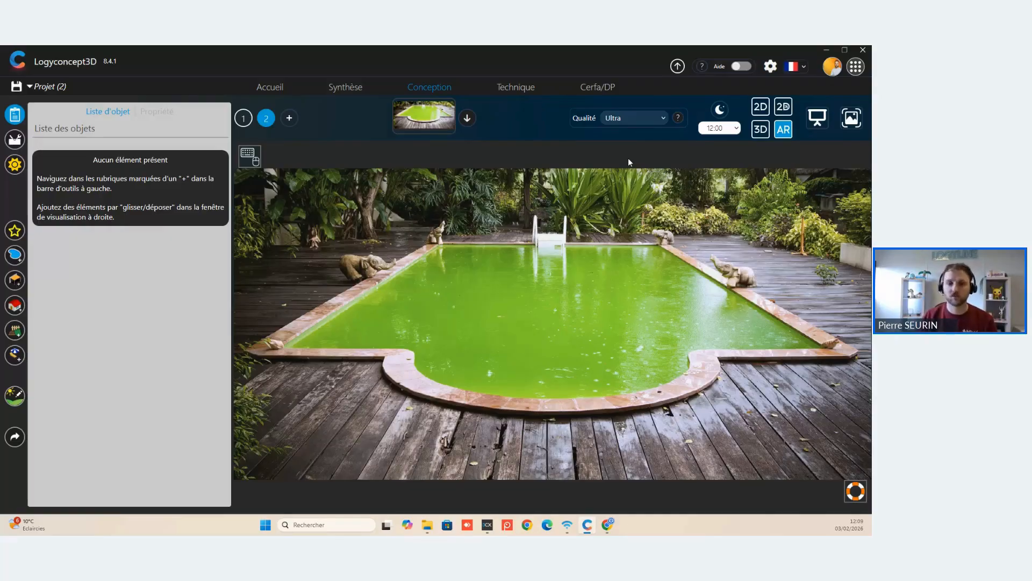
Place a standard traditional Fond Plat pool over the green pool in the photo and rotate it 90°.
click(14, 258)
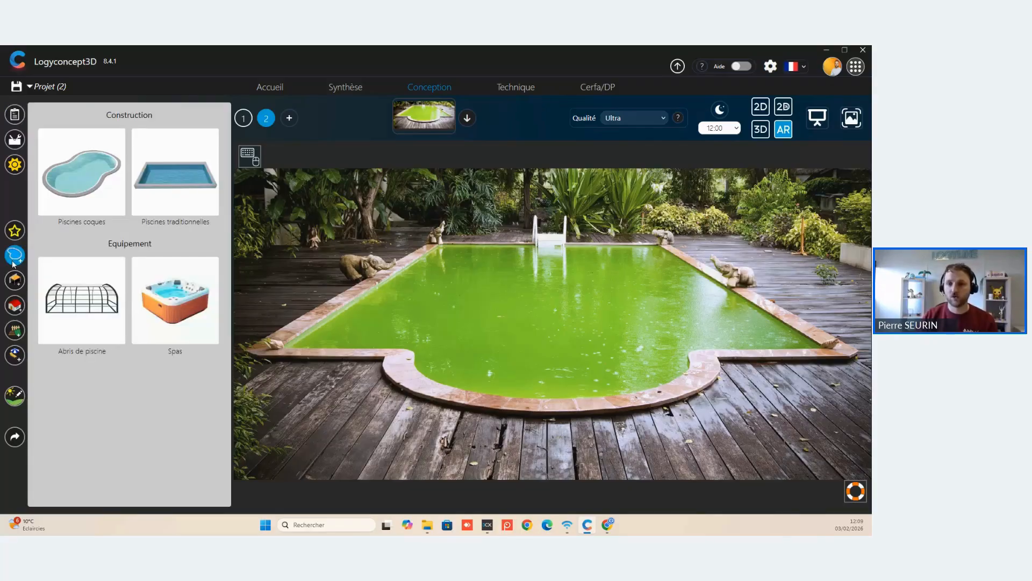
click(154, 161)
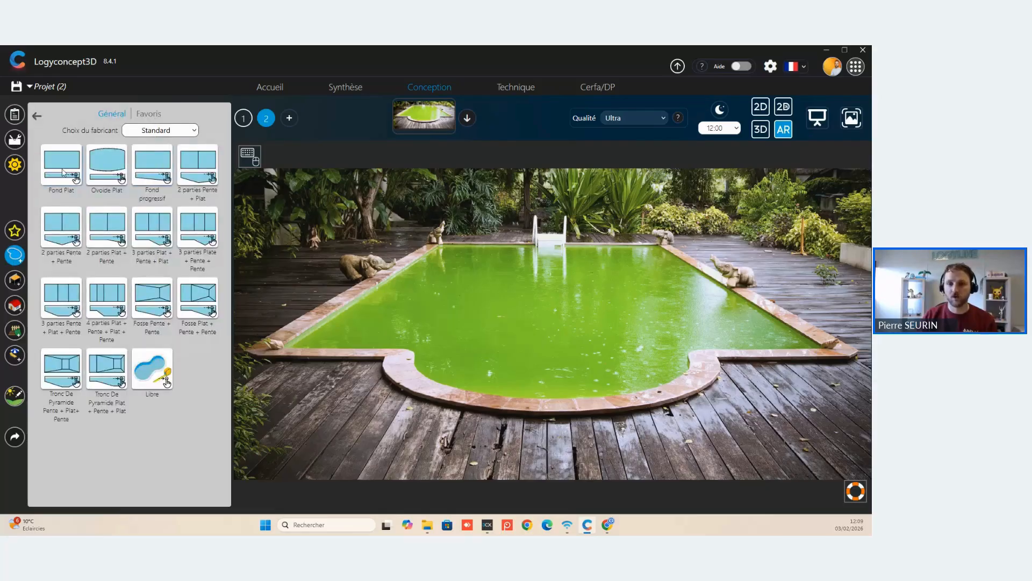
drag(62, 173, 530, 299)
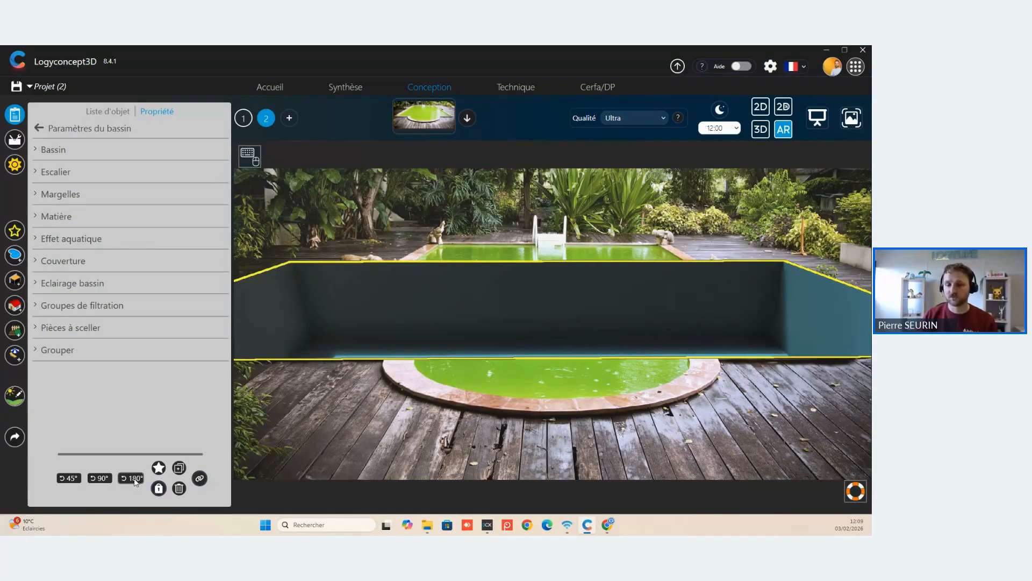
click(100, 478)
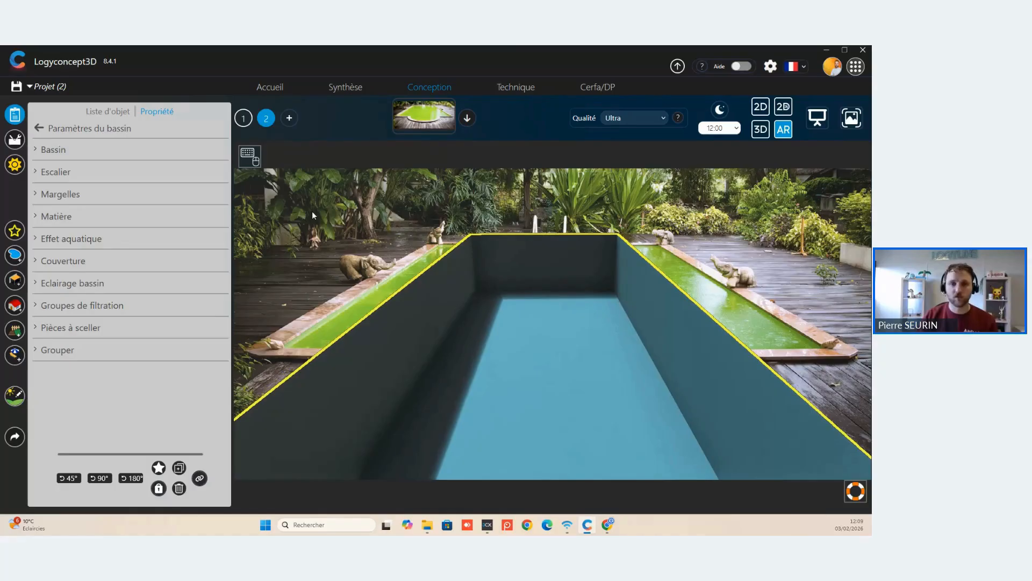
Set the new pool's length to 6.25 m and its width to 3.75 m.
click(66, 149)
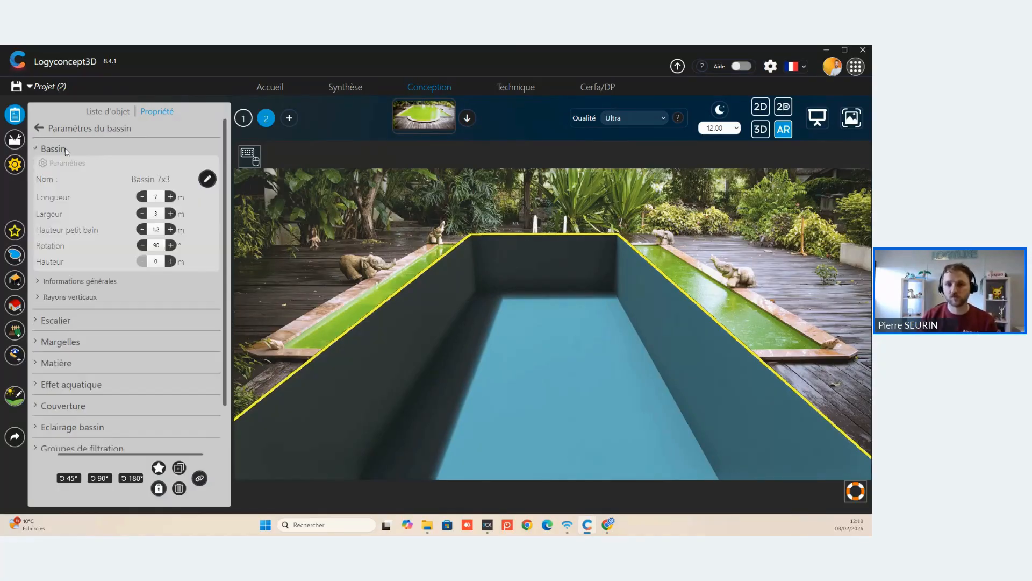
click(142, 197)
click(142, 197)
click(143, 197)
click(170, 214)
click(170, 215)
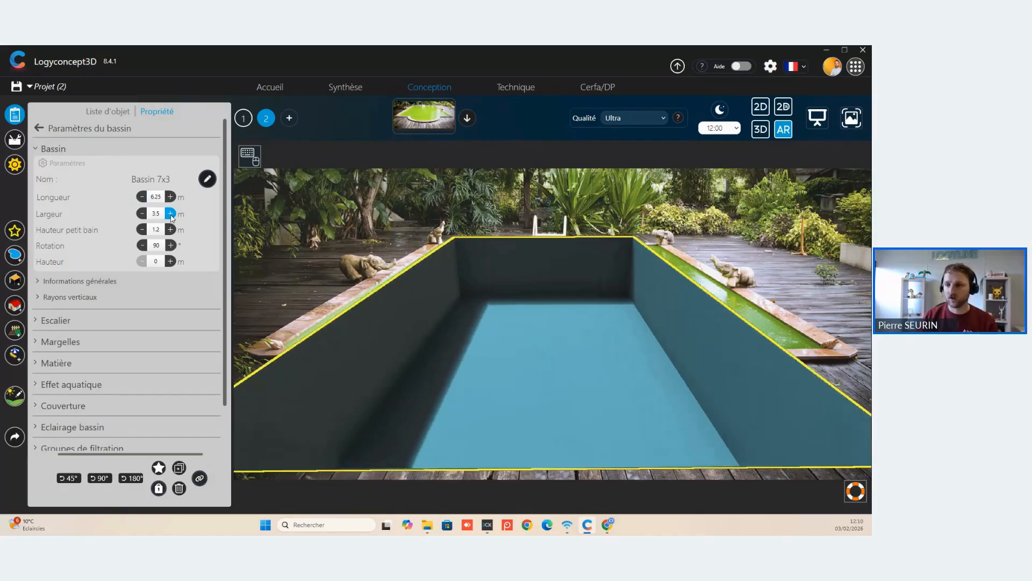
click(171, 214)
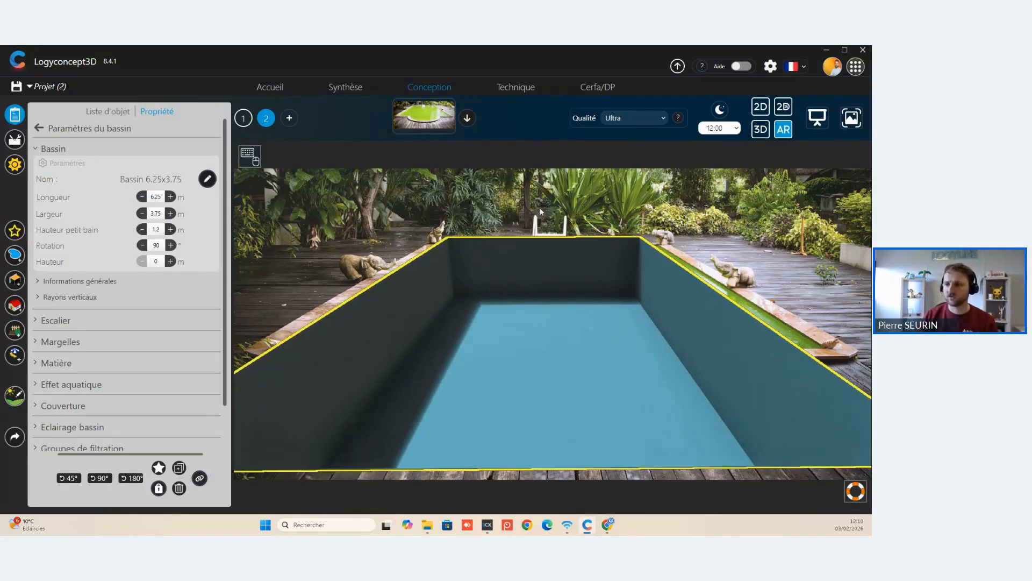
Move the new pool back over the rectangular part of the existing pool so its front edge meets the straight coping.
drag(528, 319, 547, 130)
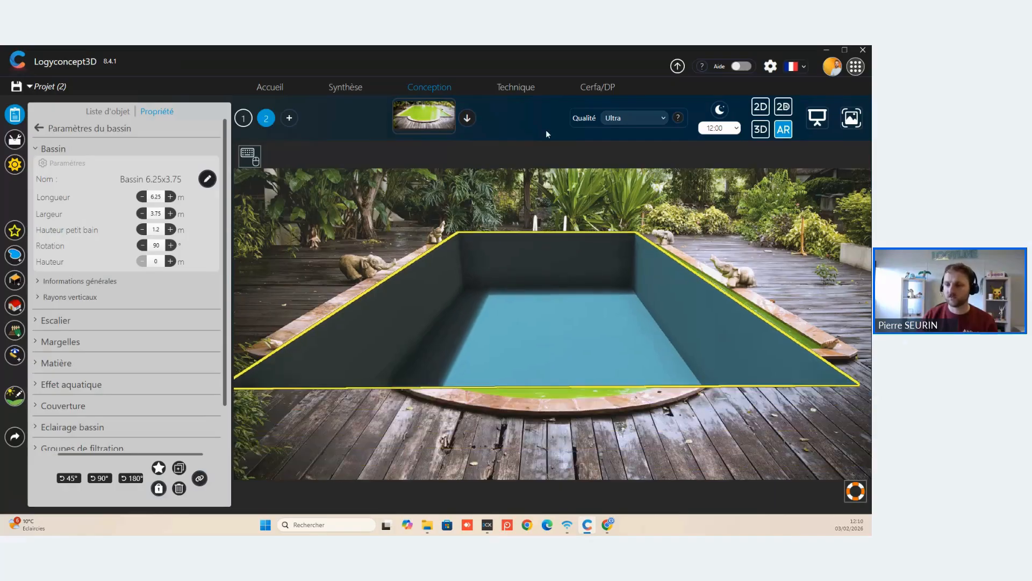
drag(546, 324, 564, 288)
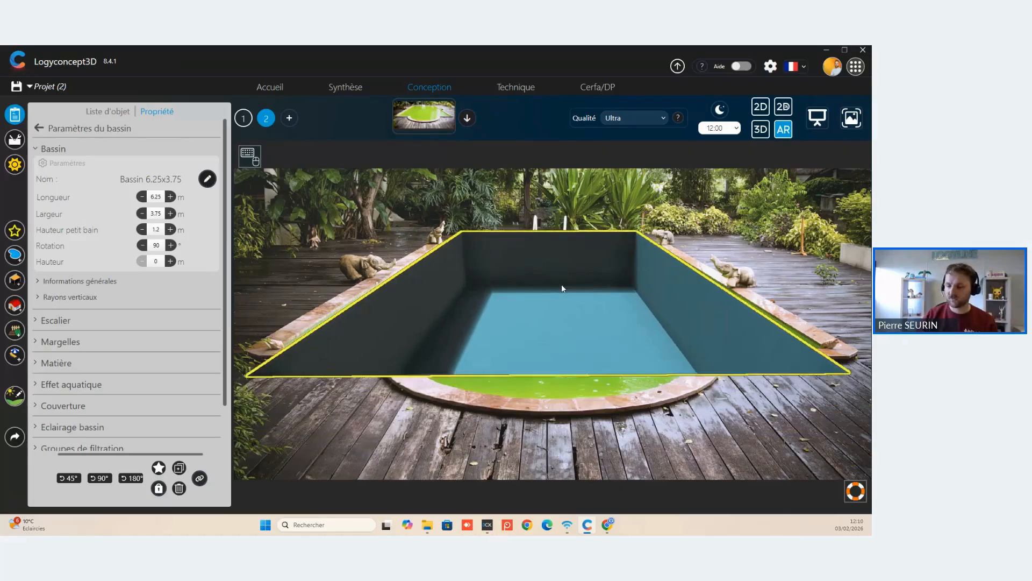
scroll(561, 288, down, 1)
scroll(561, 288, up, 2)
scroll(561, 288, down, 2)
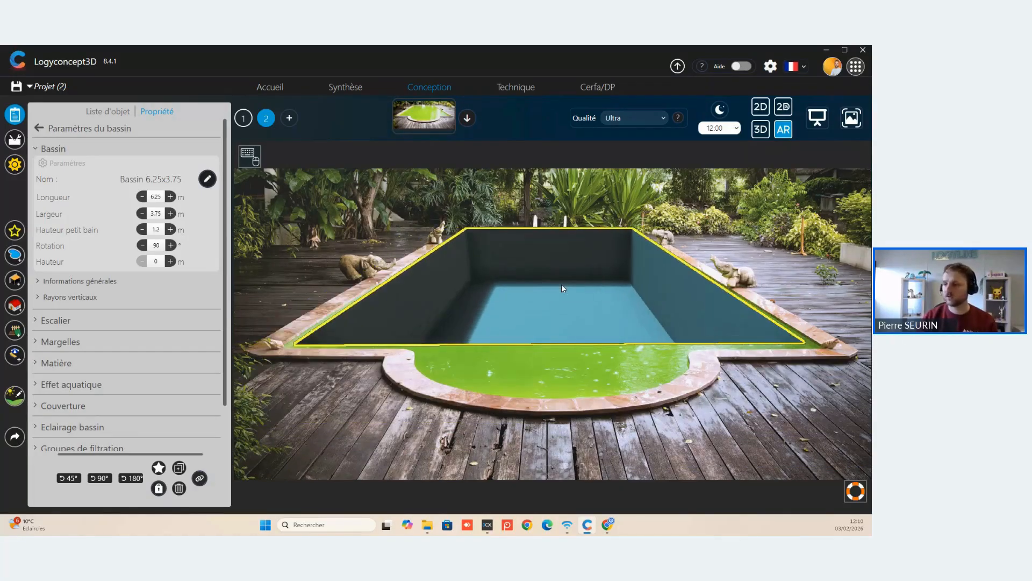
drag(562, 285, 564, 319)
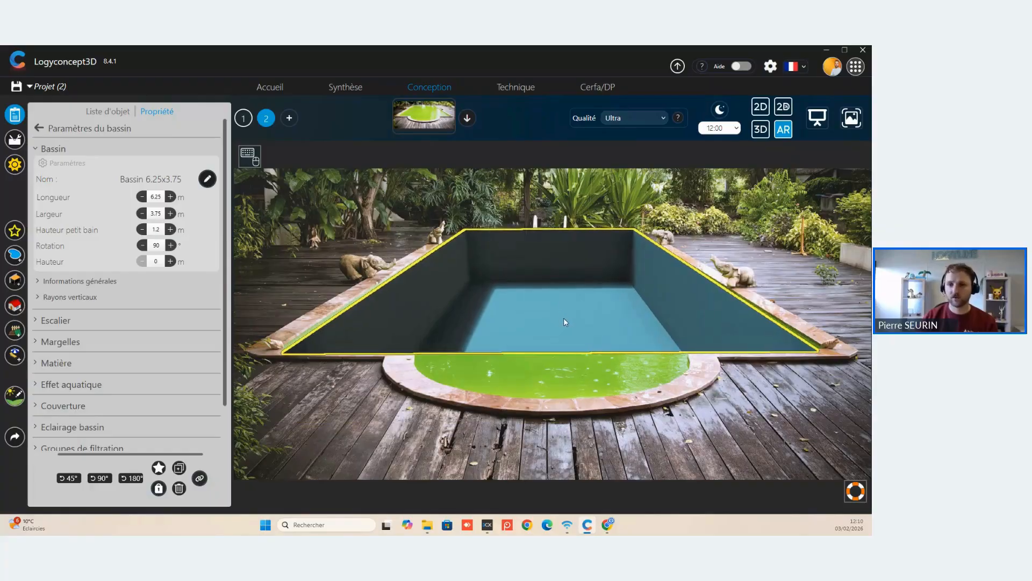
Widen the new pool to 4.5 m so it covers the old side copings.
click(170, 213)
click(171, 214)
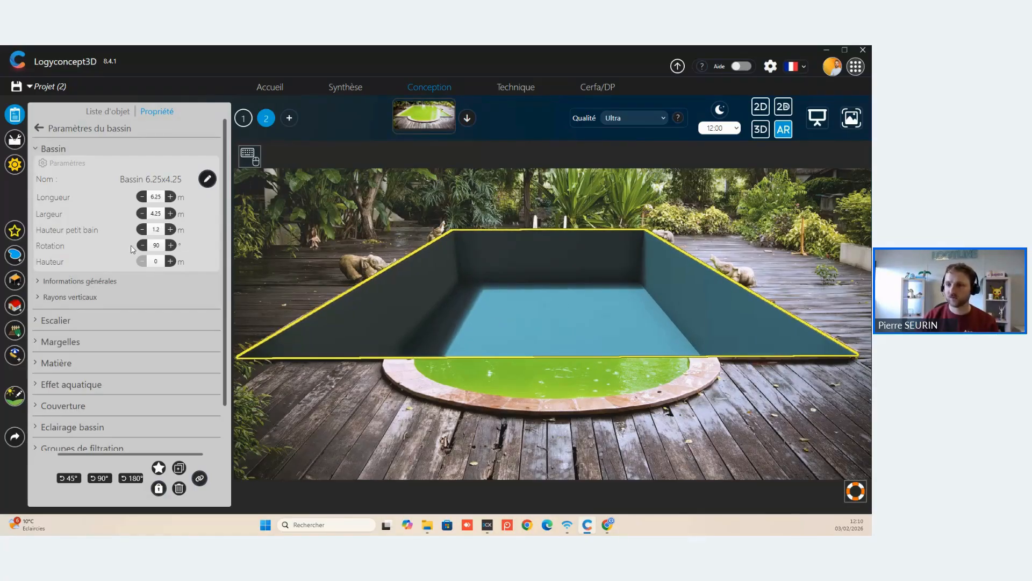
click(170, 213)
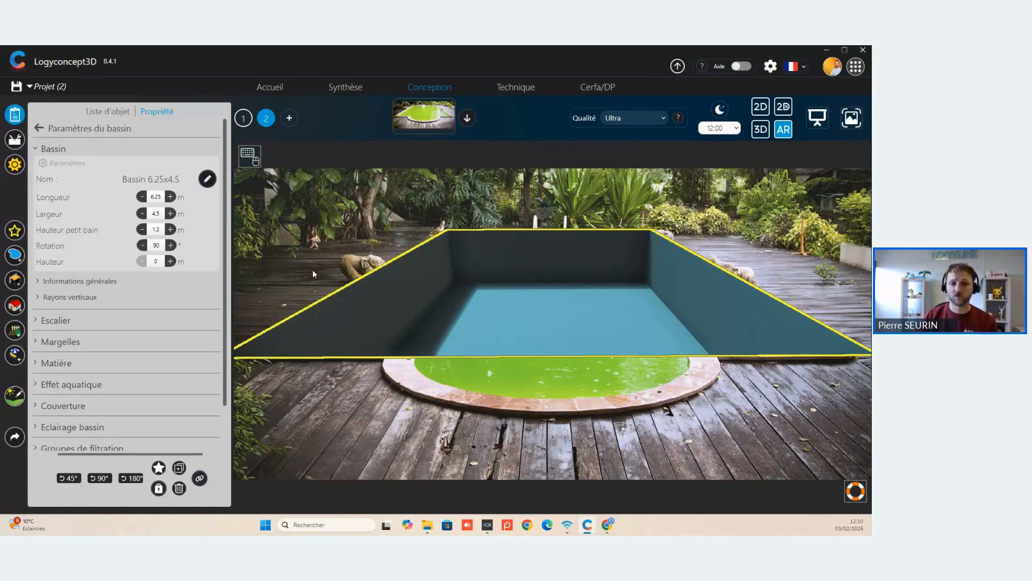
Add an Escalier roman 176 centred on the pool's Gauche side and rotate the pool 180° so the stairs face the front.
click(56, 321)
click(136, 206)
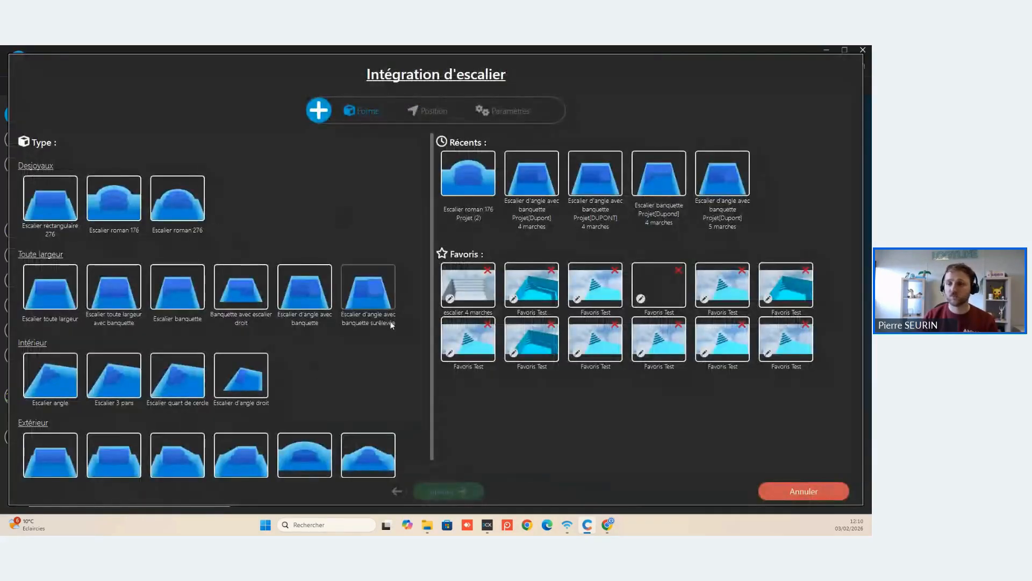
click(115, 201)
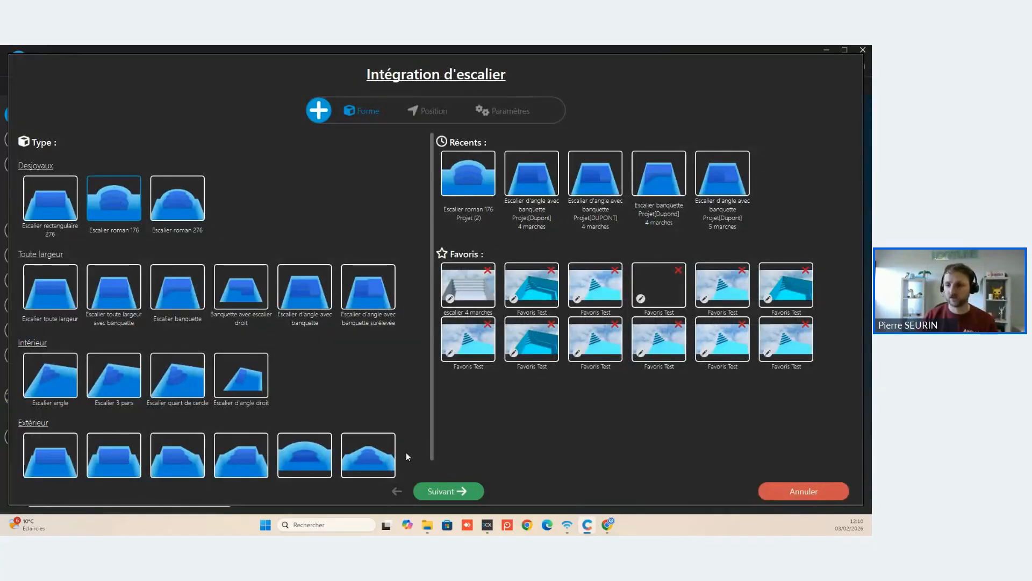
click(456, 492)
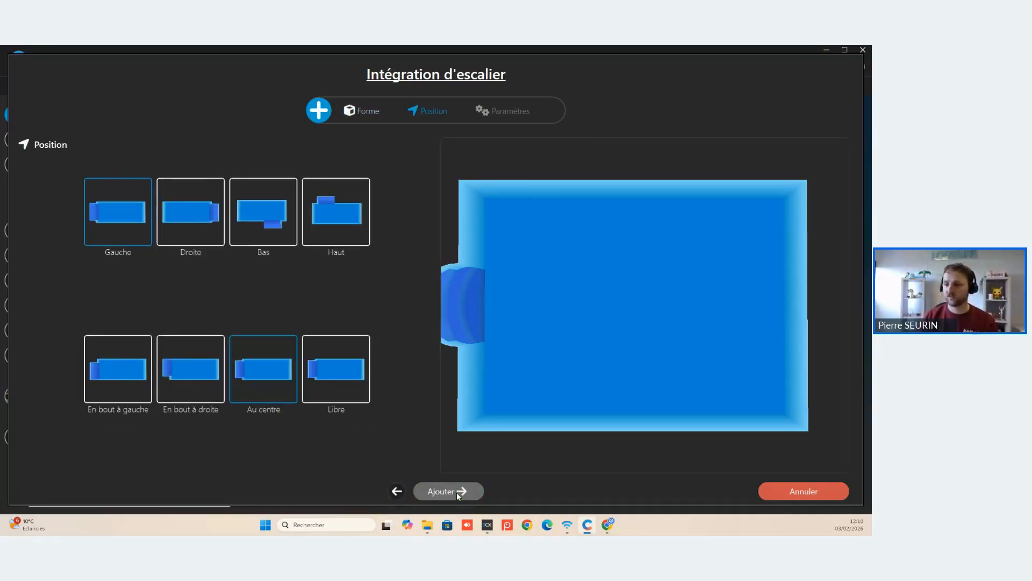
click(457, 492)
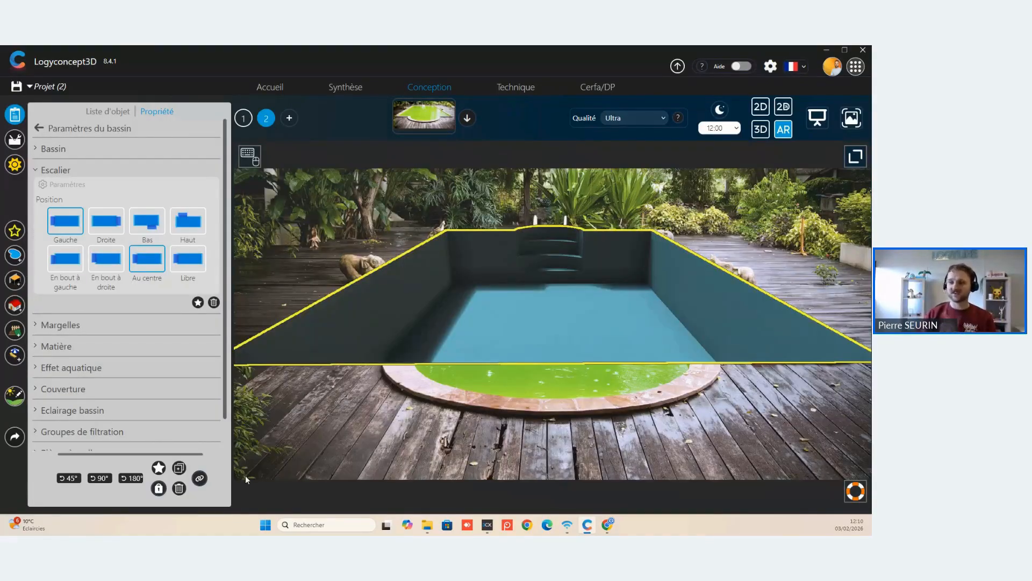
click(131, 478)
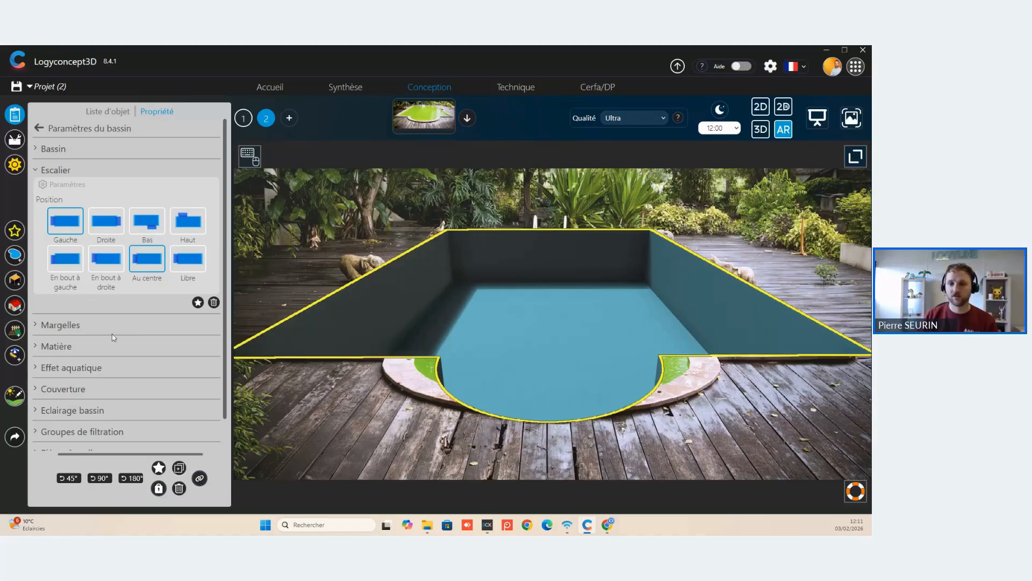
Apply the favourite blue mosaic covering from CGT Alkor Poolside to the whole pool.
click(66, 326)
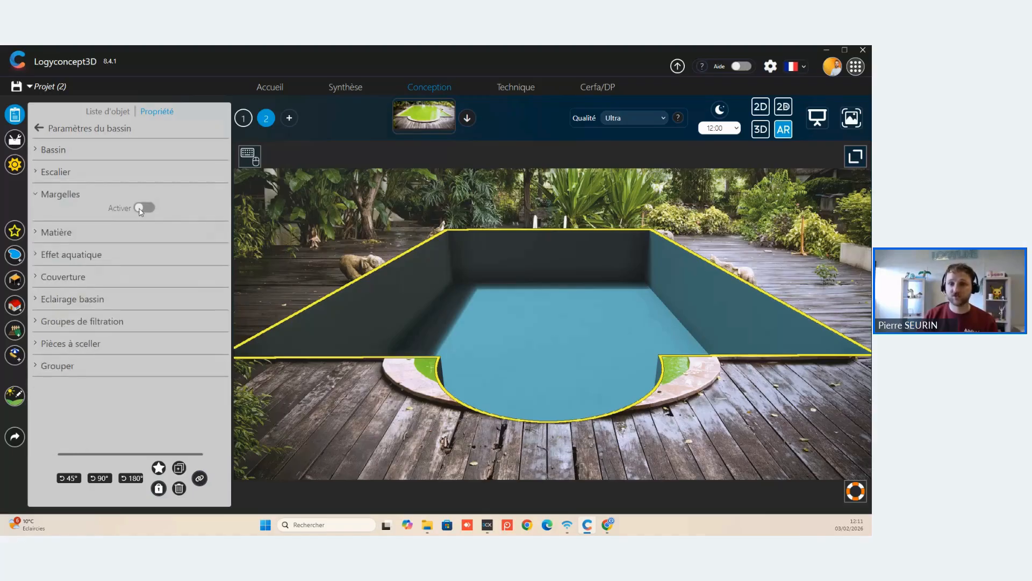
click(63, 235)
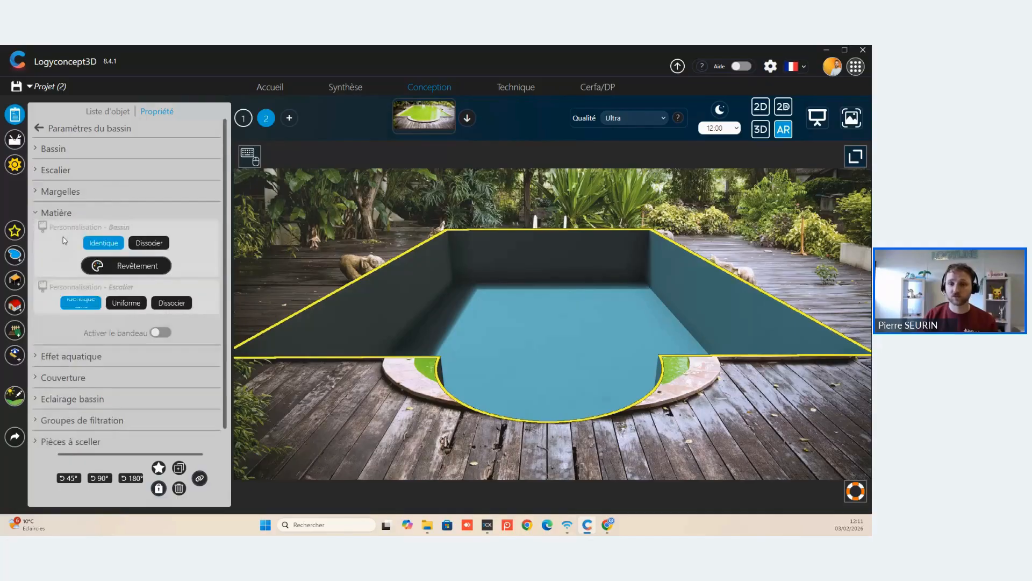
click(139, 265)
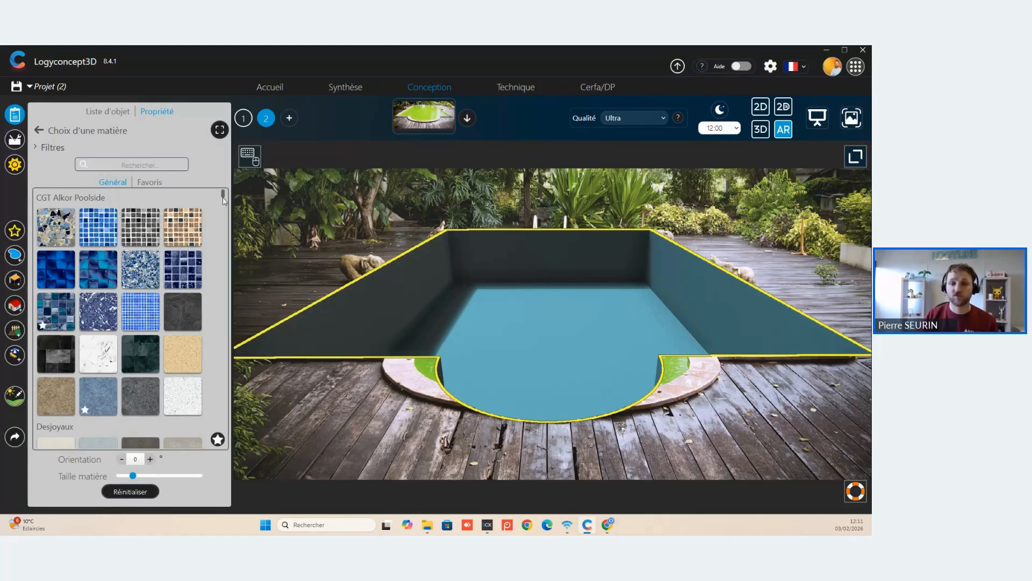
click(143, 183)
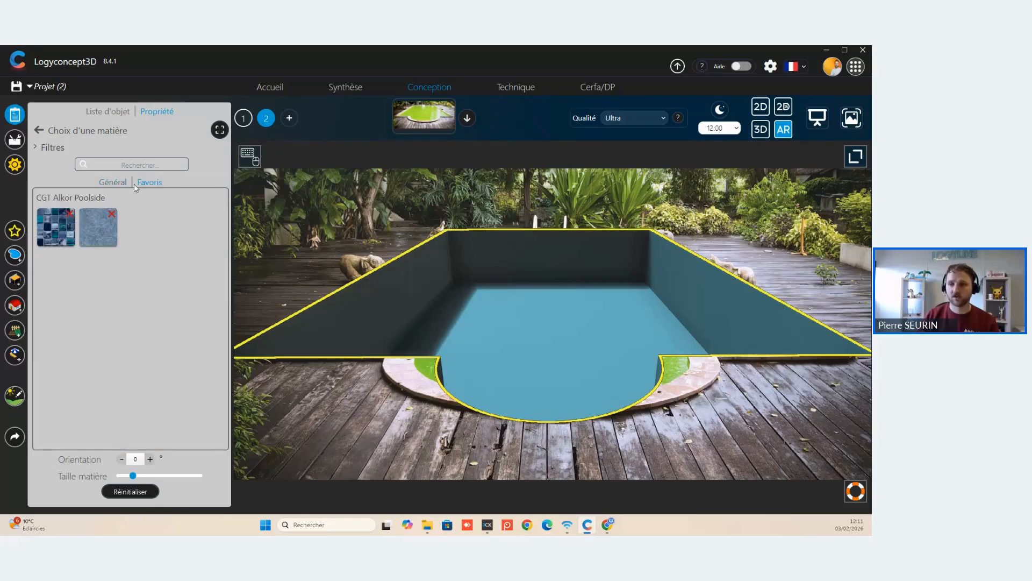
click(51, 231)
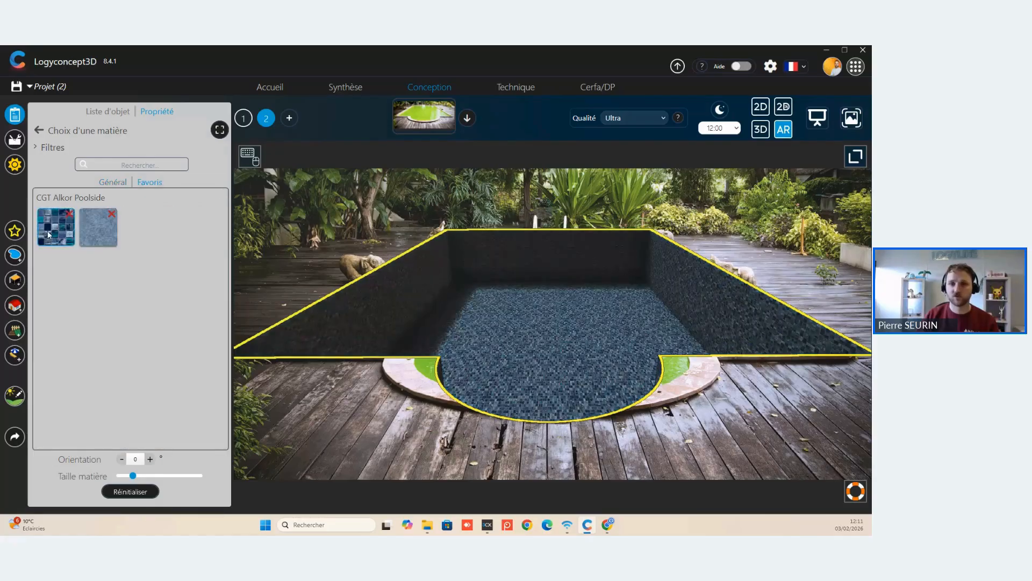
click(40, 131)
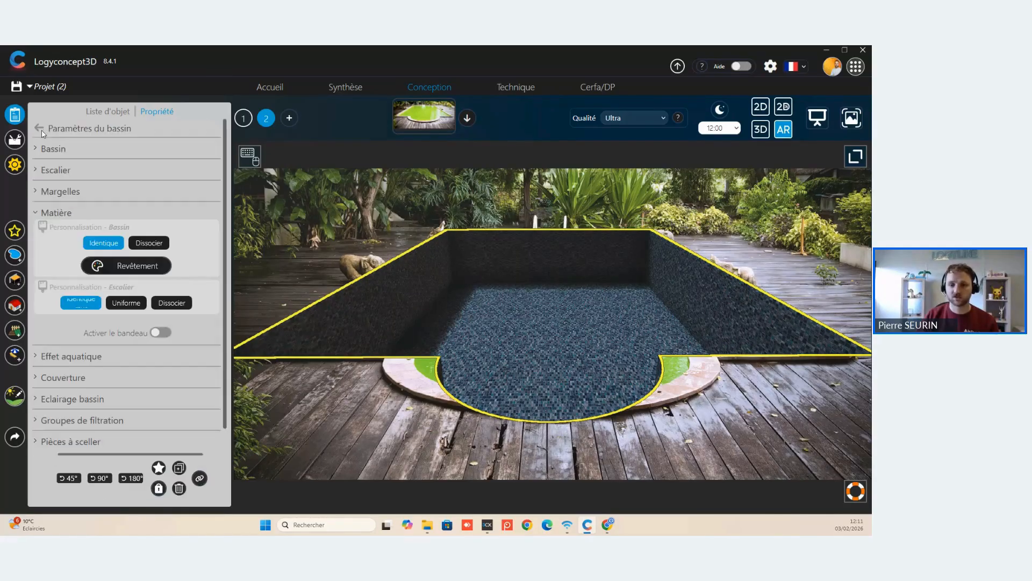
Enable the pool's water effect and open the cover settings.
click(81, 361)
click(141, 250)
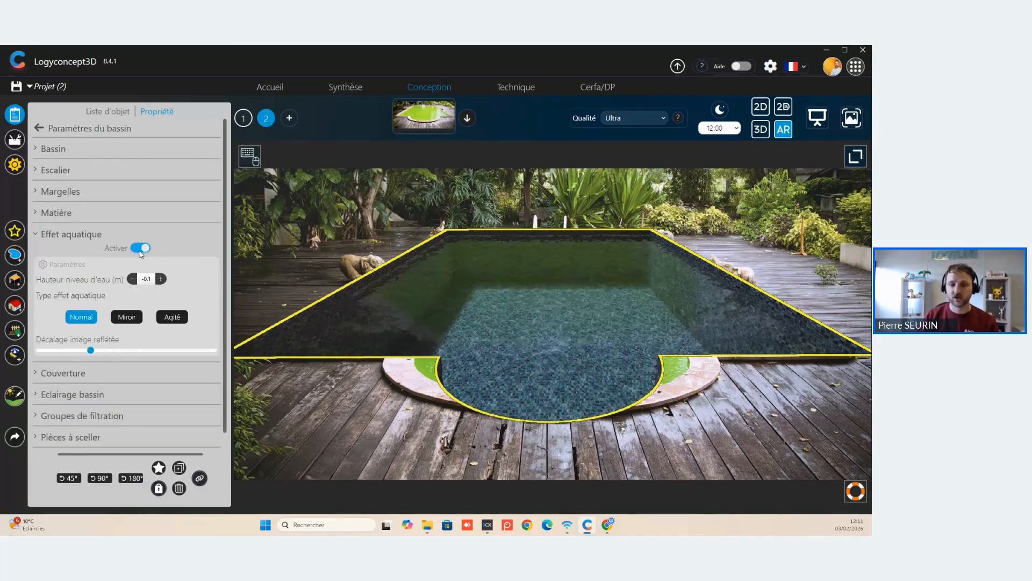
click(69, 372)
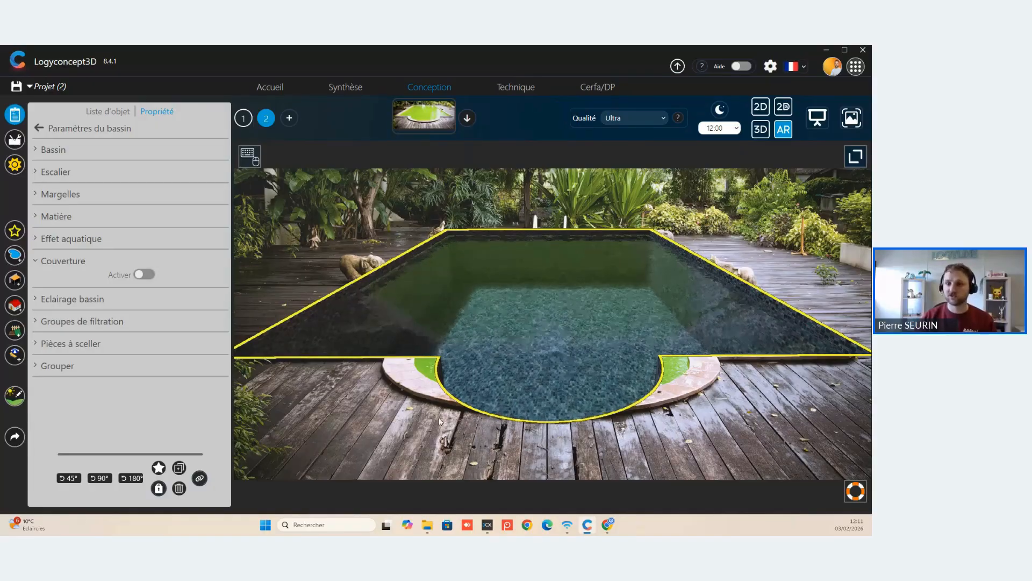
Draw a free-form terrace over the existing wooden deck, tracing its outline around the whole pool out to the photo's edges.
click(18, 331)
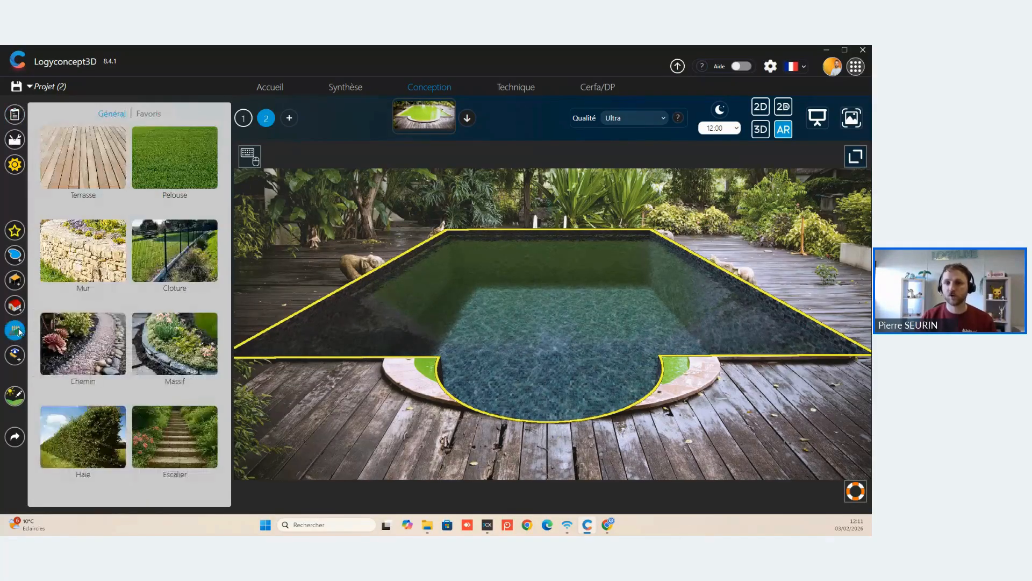
click(98, 181)
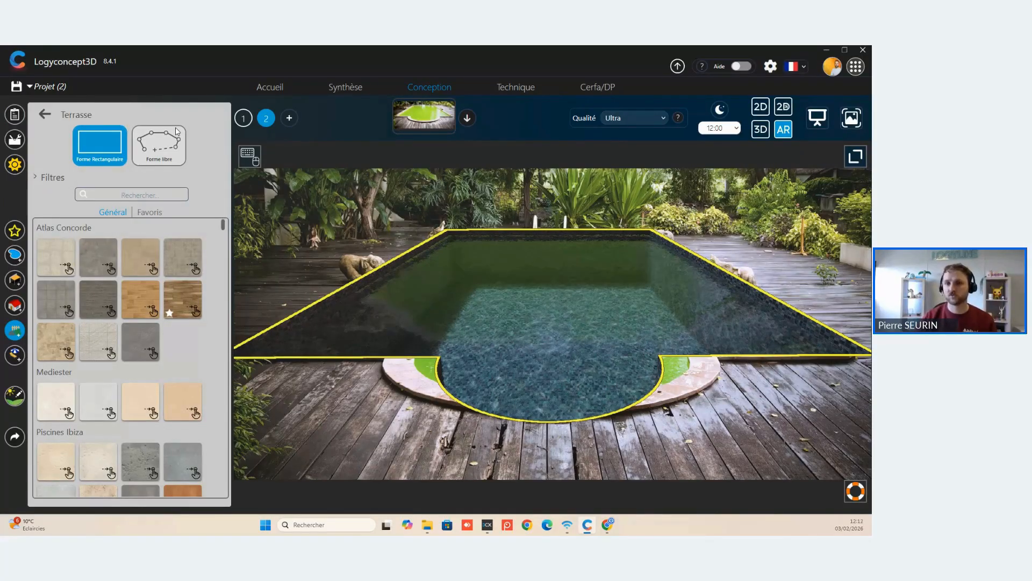
click(157, 155)
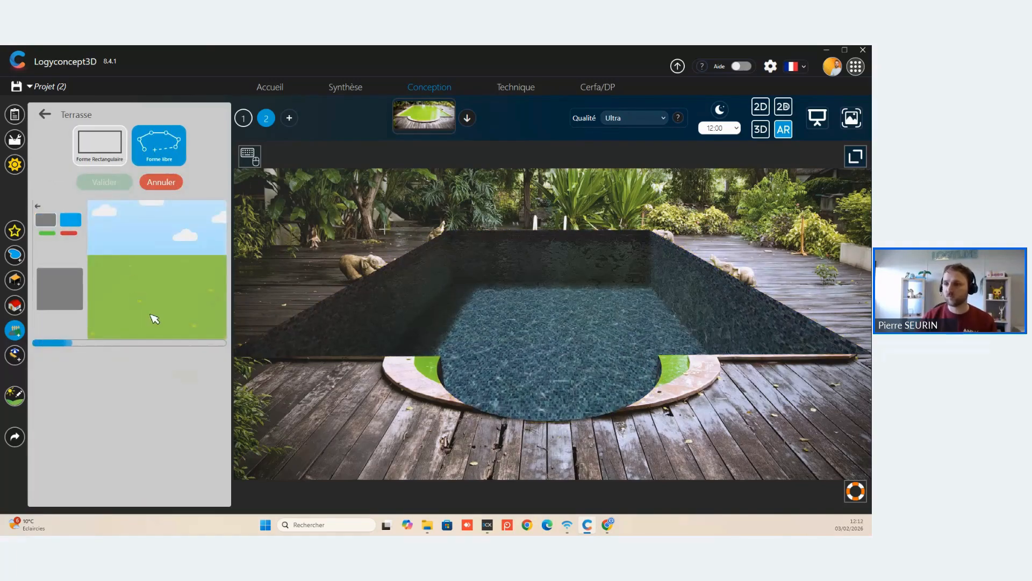
click(151, 314)
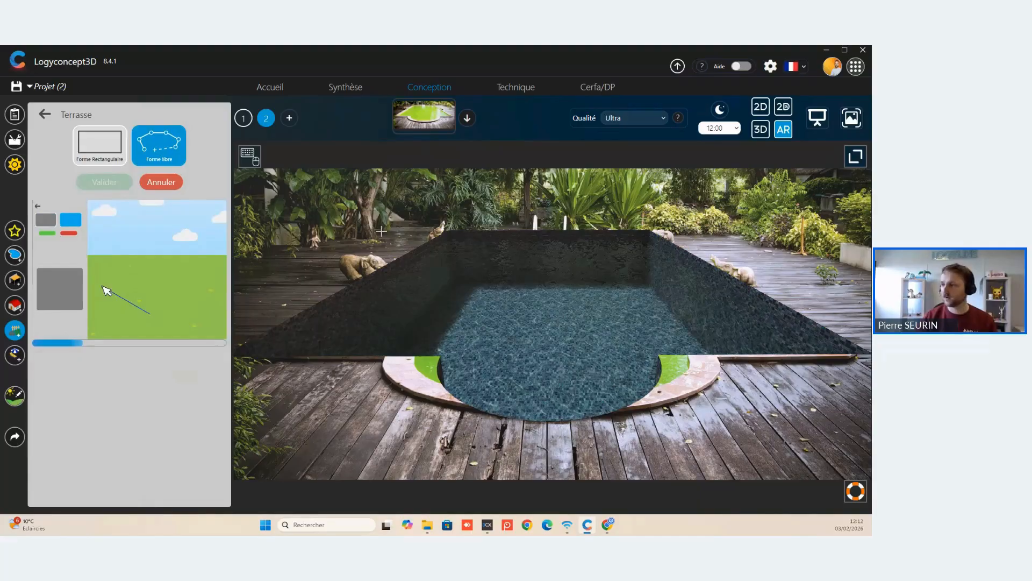
click(381, 232)
click(744, 234)
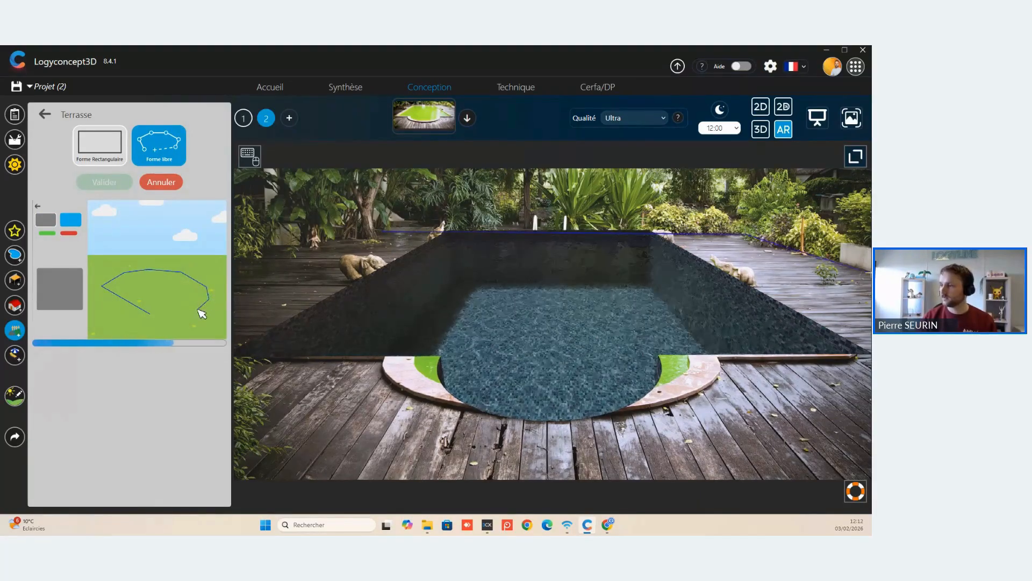
click(871, 271)
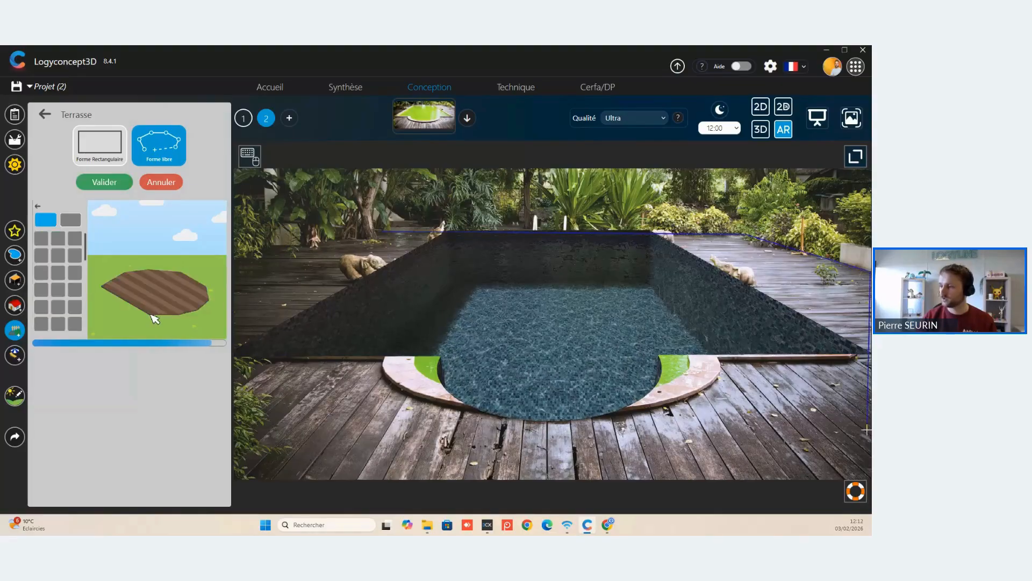
click(870, 477)
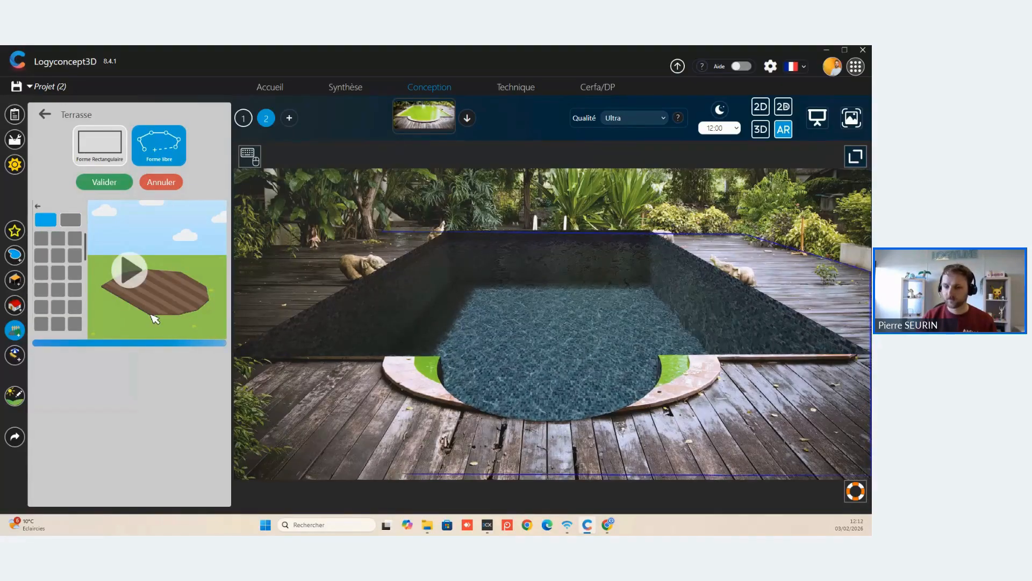
click(235, 476)
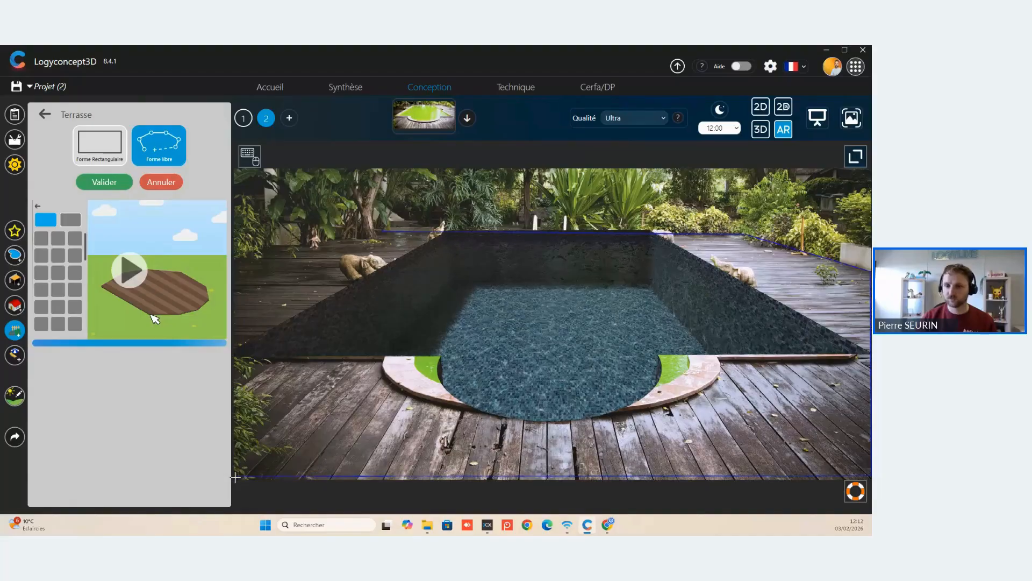
click(235, 260)
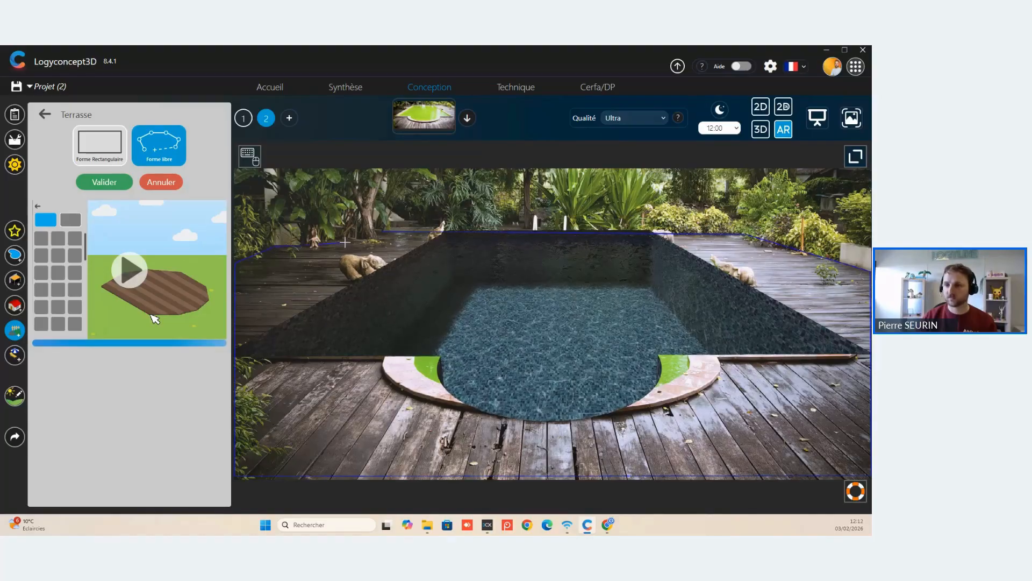
click(385, 234)
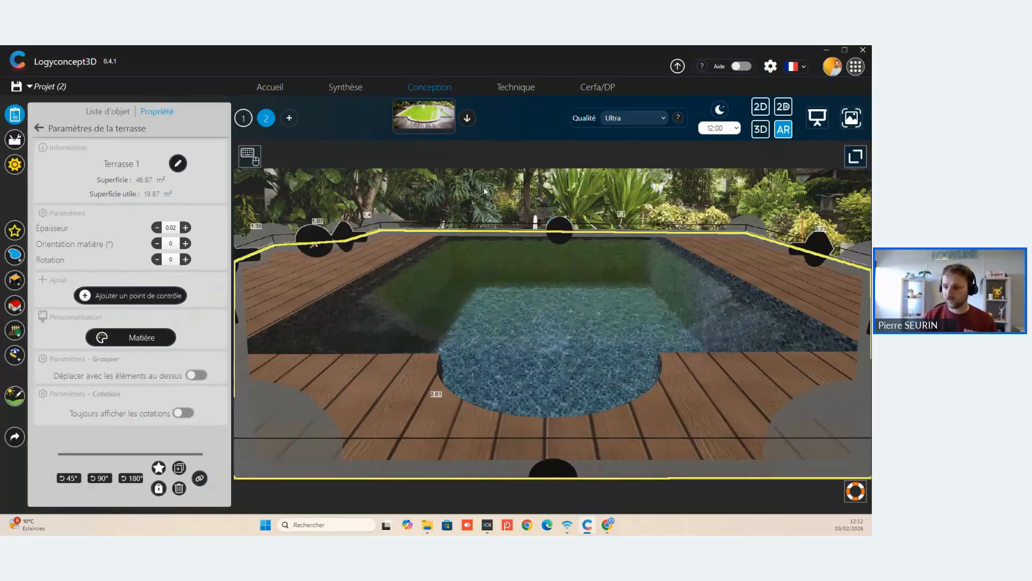
Pull the terrace's front edge outward so the terrace extends past the front of the photo.
click(508, 250)
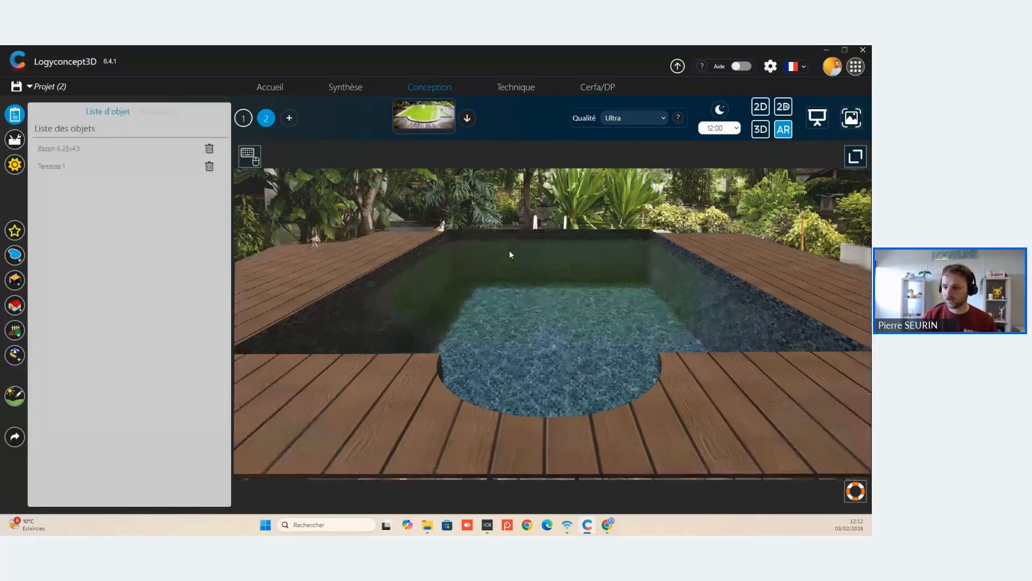
click(511, 456)
click(546, 473)
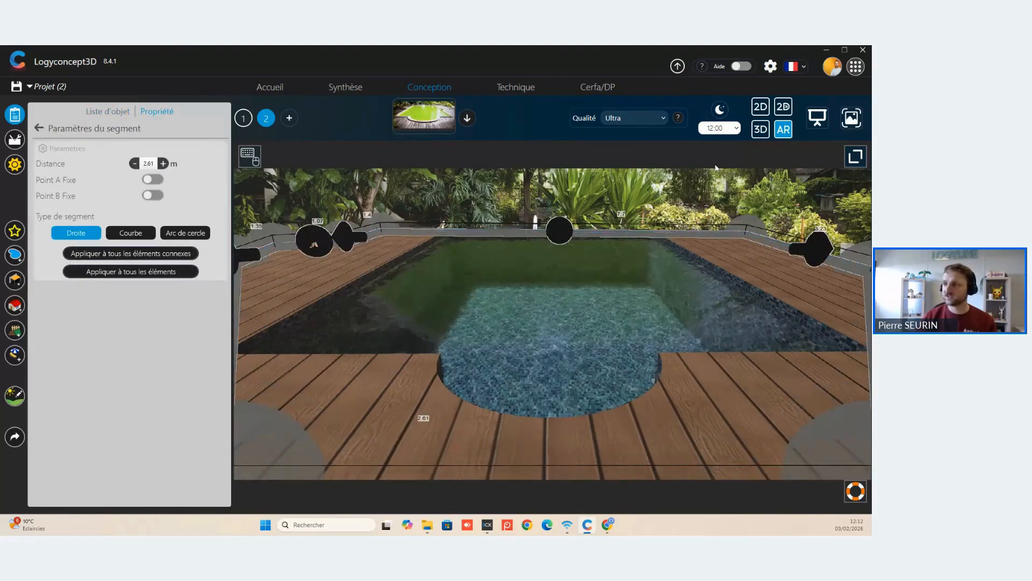
Move the terrace's outer corner point beside the pool slightly outward in the 2D plan, and return to the augmented reality view.
click(760, 108)
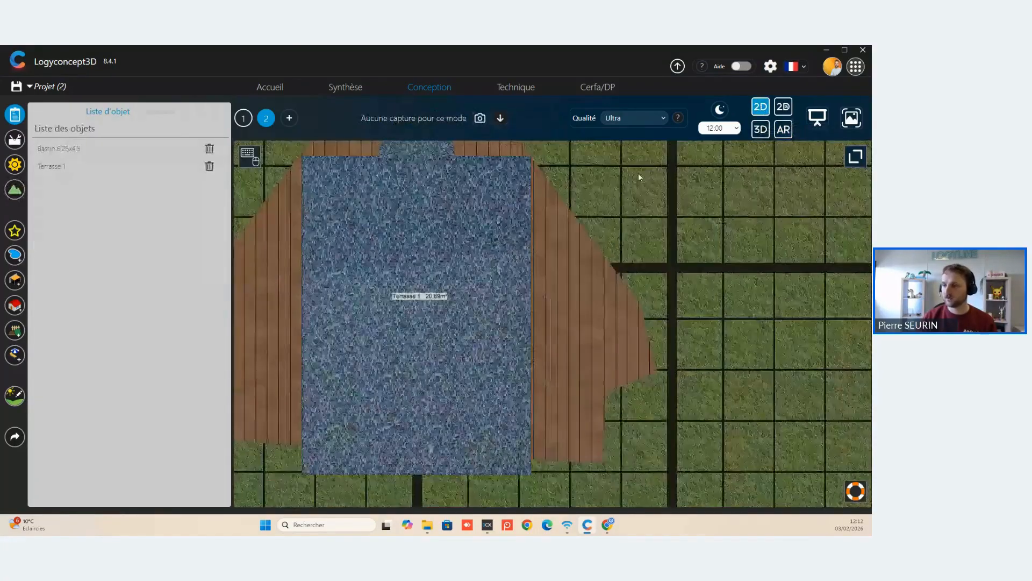
click(631, 280)
drag(636, 303, 645, 298)
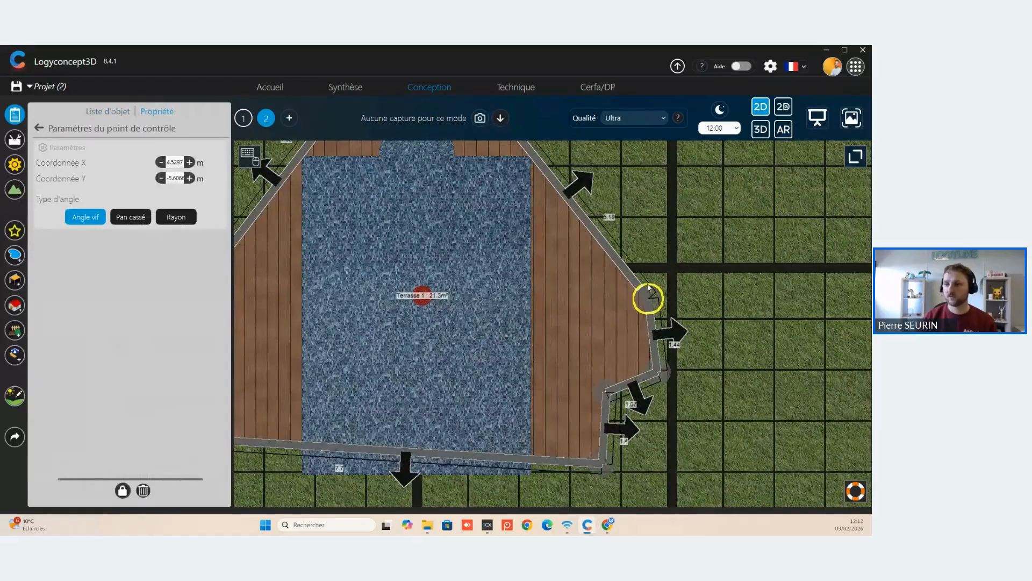
click(784, 129)
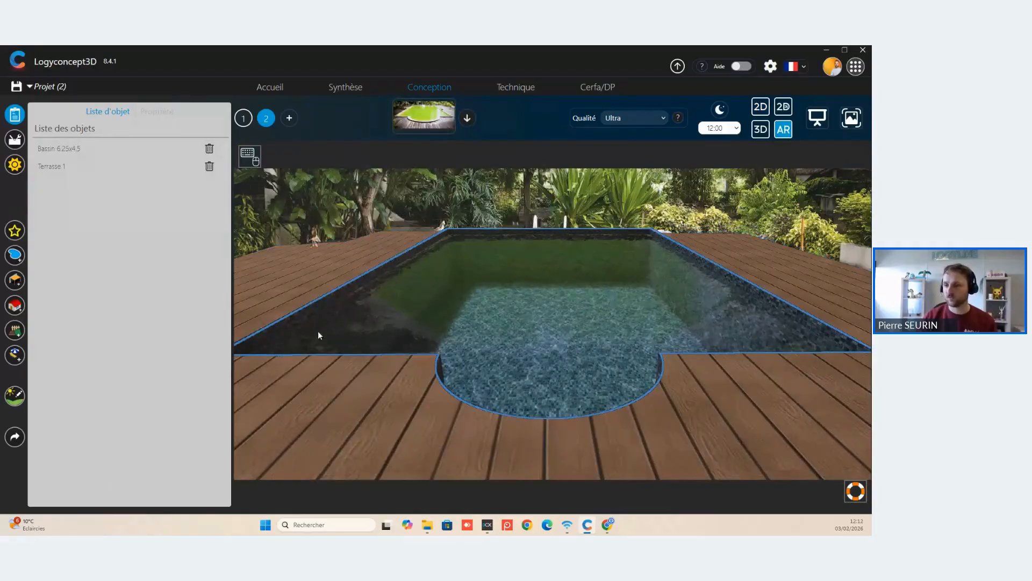
Change the two short segments at the terrace's rear-left corner to Courbe so they follow the old deck's edge.
click(320, 270)
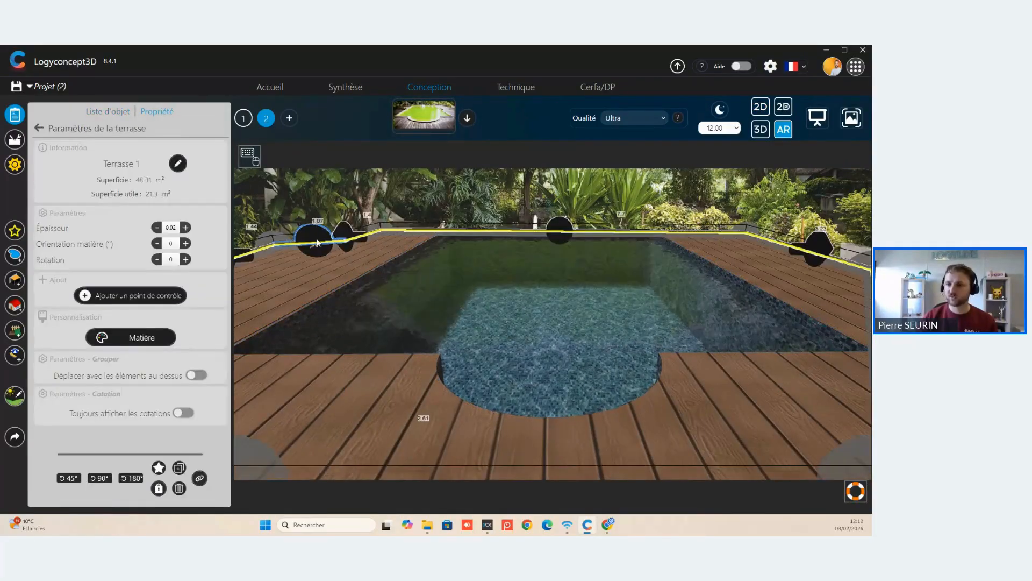
click(276, 243)
click(131, 233)
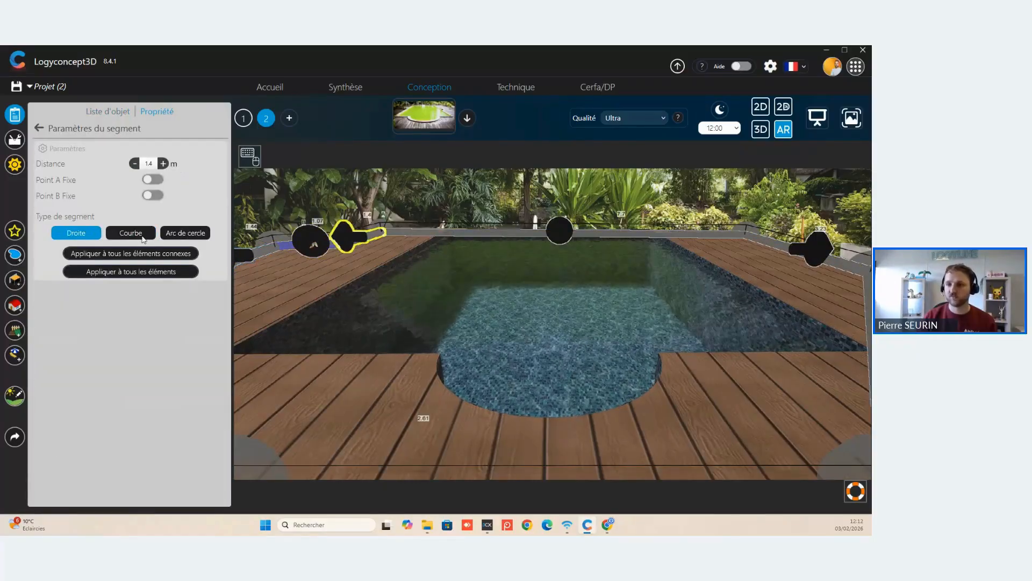
click(322, 210)
click(334, 238)
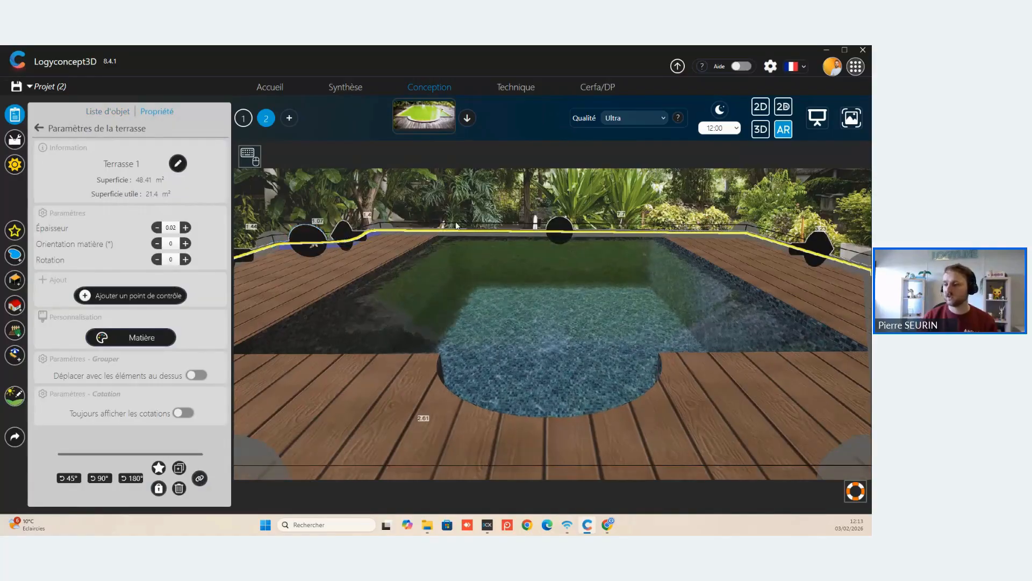
click(462, 203)
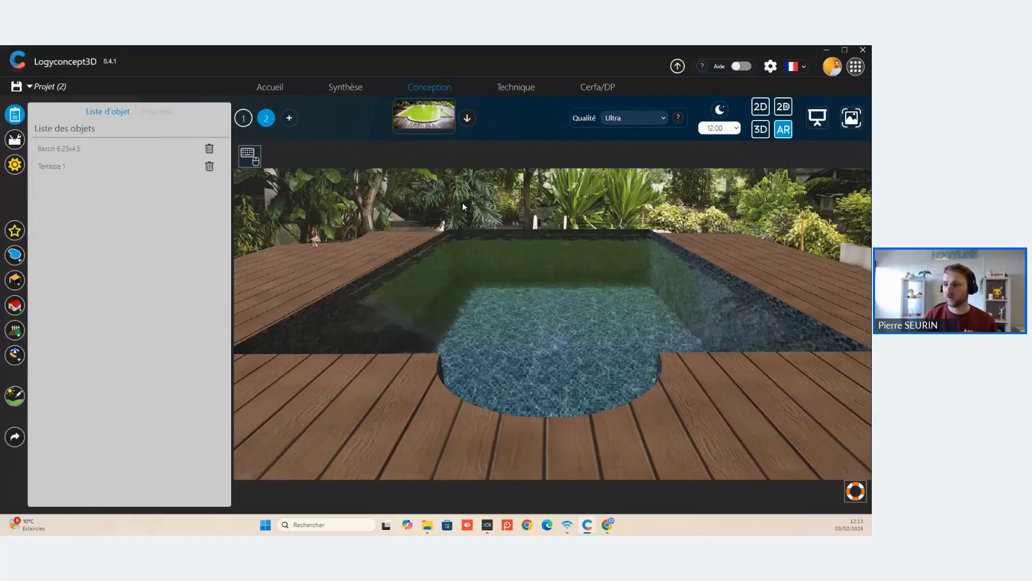
Apply the favourite Bois 33 material to the terrace with a 90° orientation and slightly enlarge its texture.
click(360, 255)
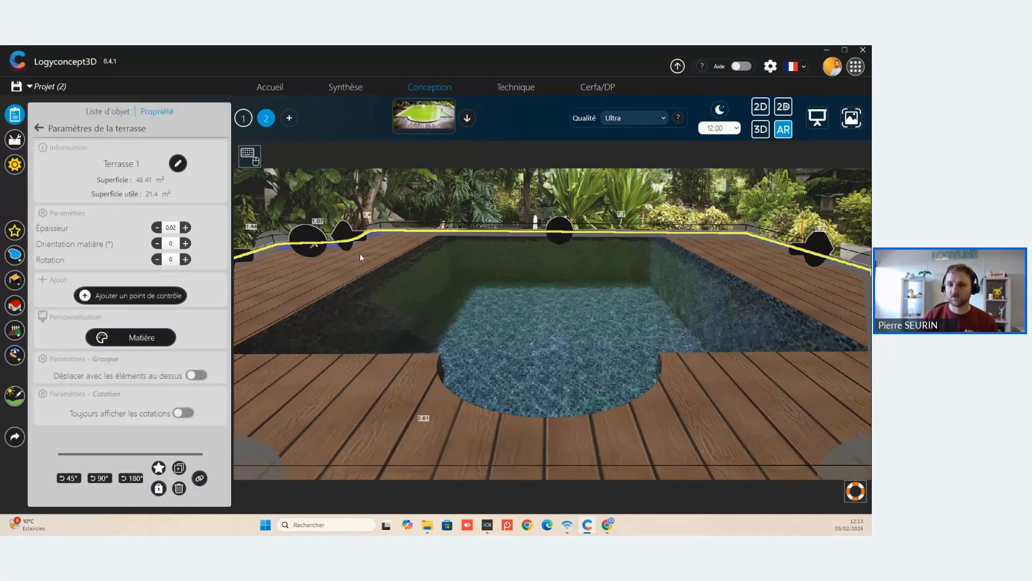
click(142, 338)
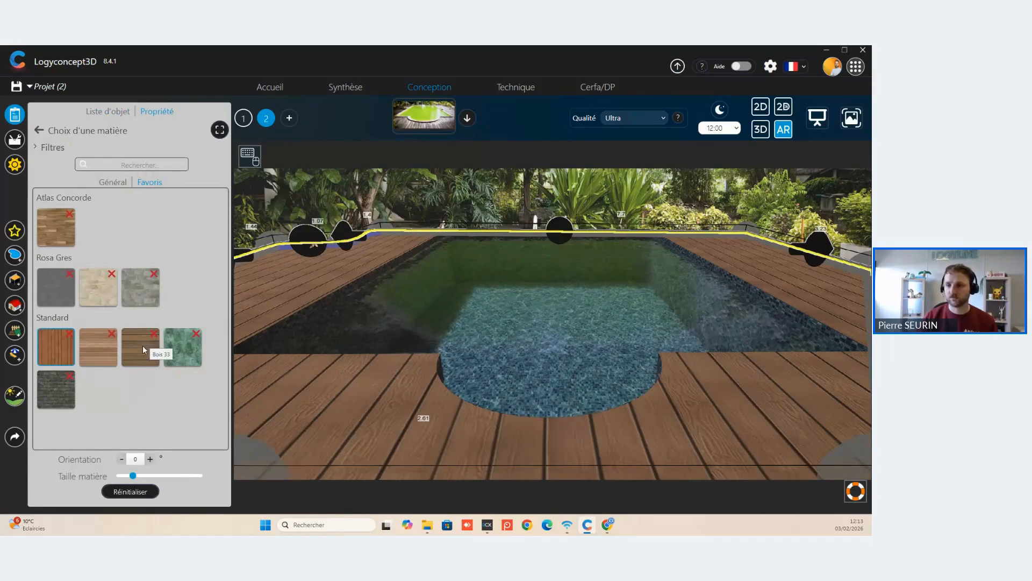
click(143, 345)
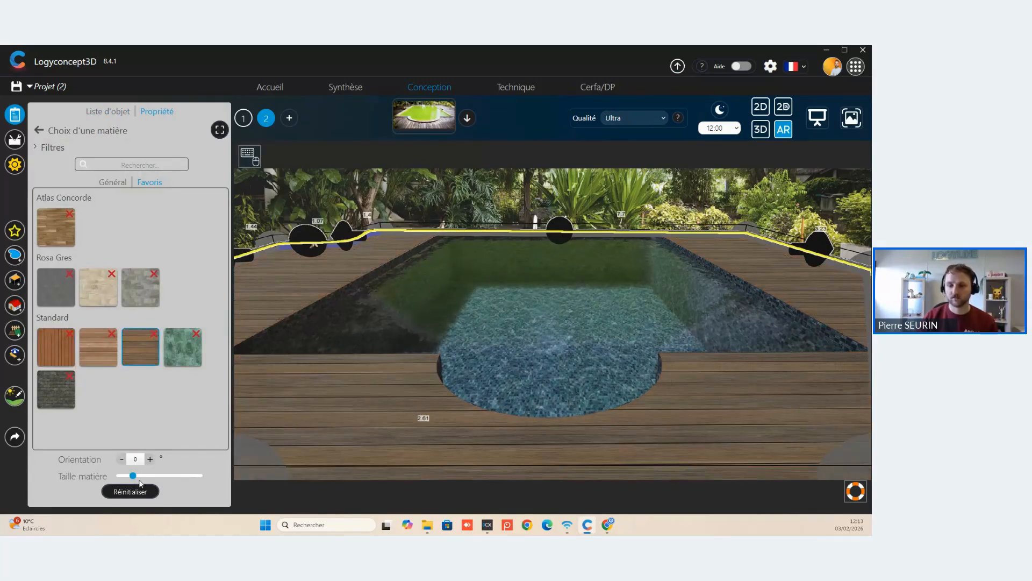
double_click(137, 461)
text(90)
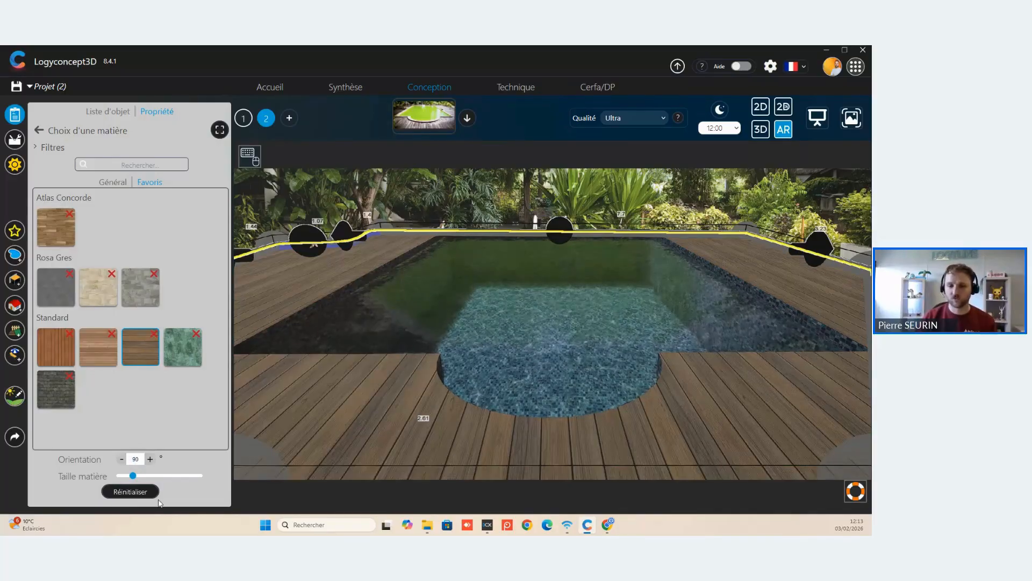
drag(132, 476, 137, 477)
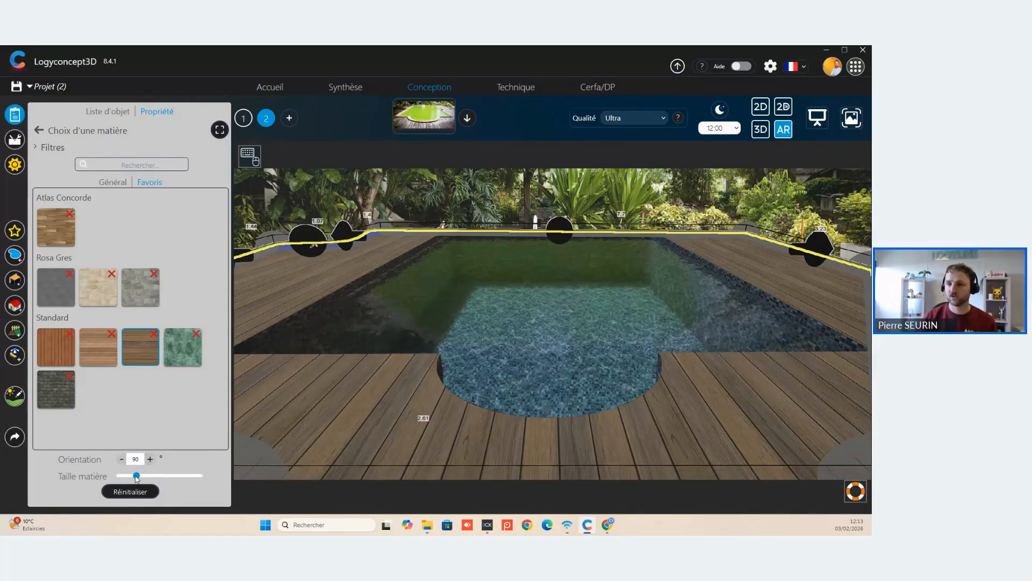
click(450, 198)
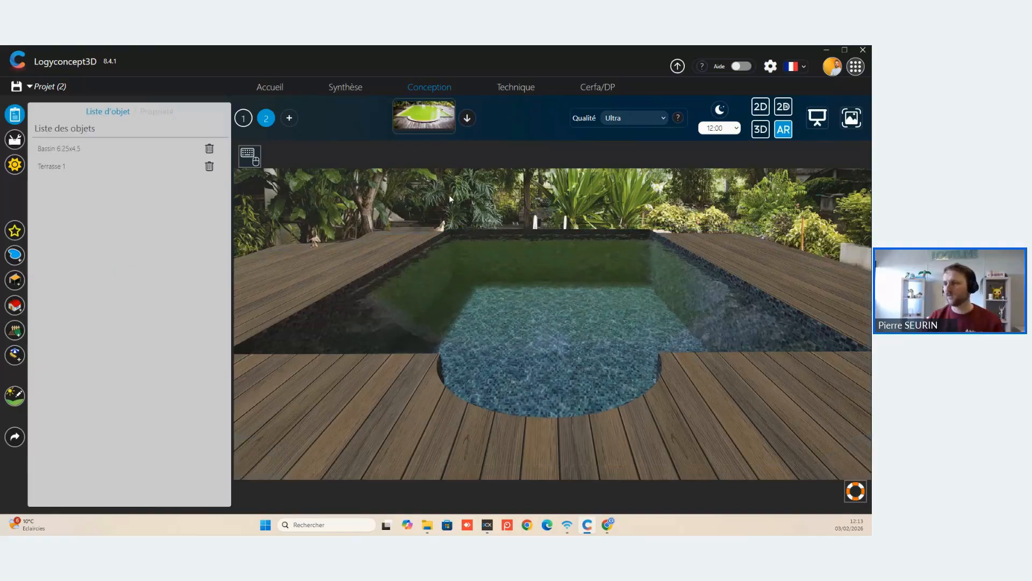
Adjust the terrace's two rear corner control points so its far edge matches the deck in the photo.
click(401, 237)
click(382, 228)
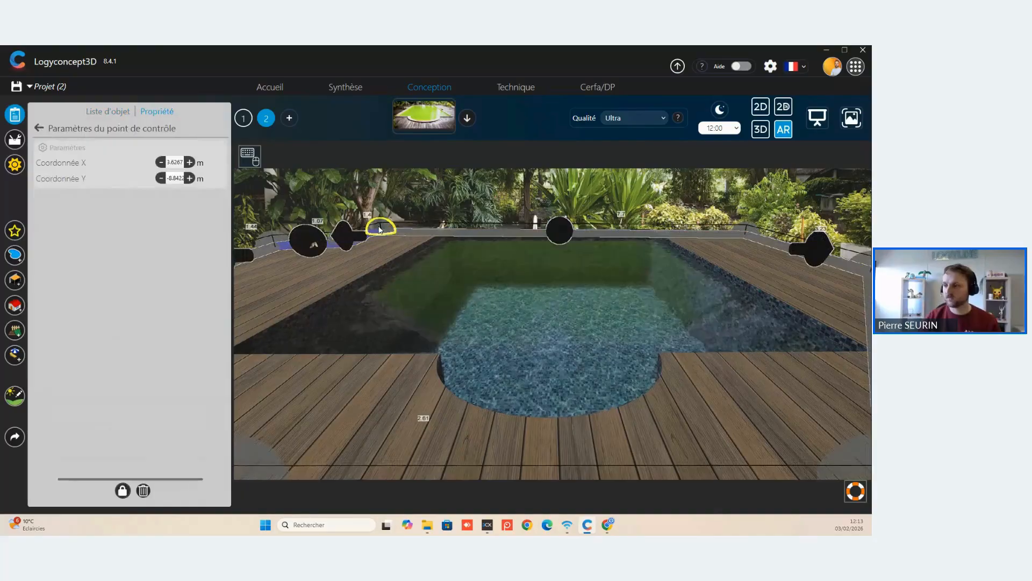
click(576, 205)
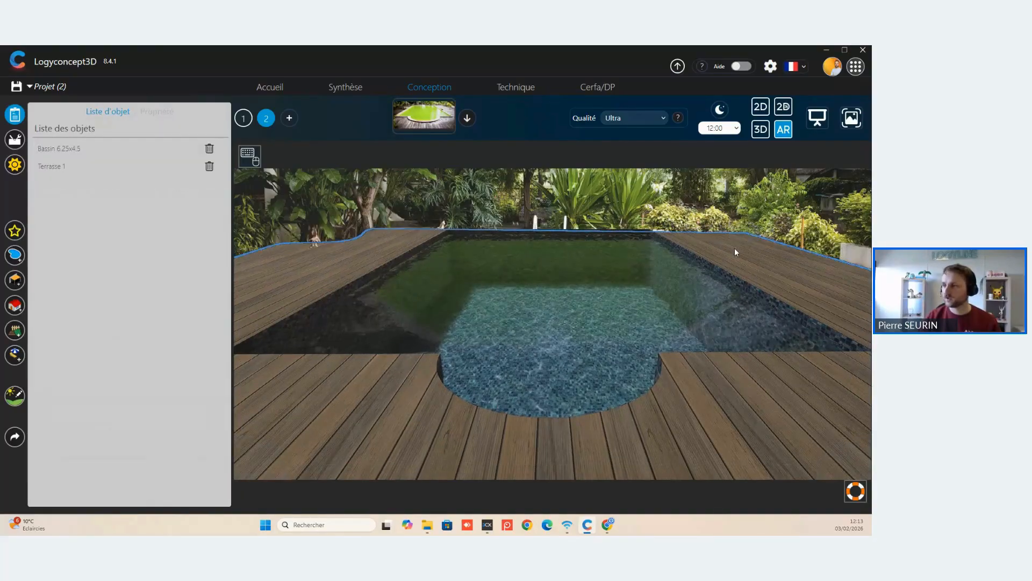
click(743, 226)
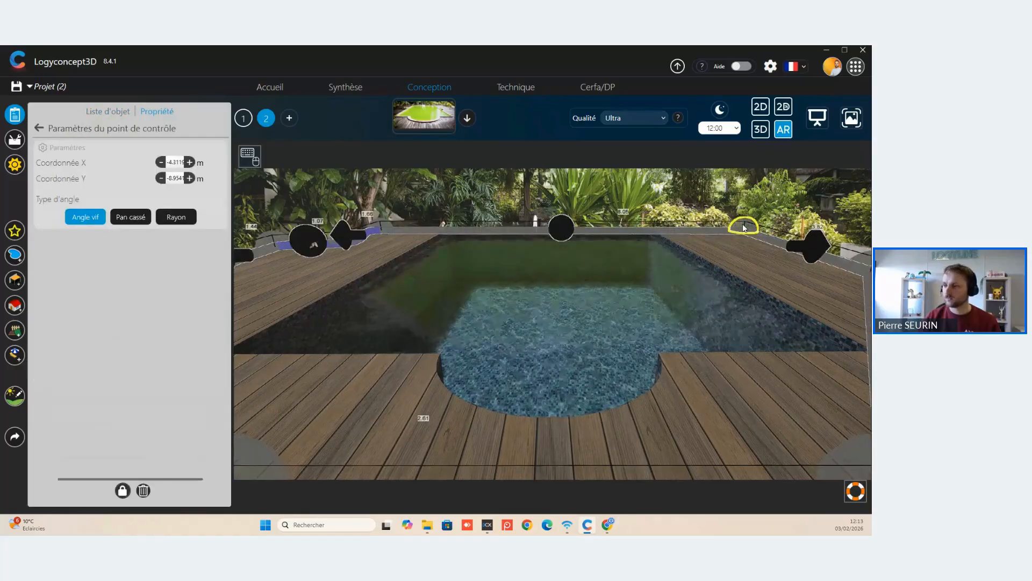
click(693, 200)
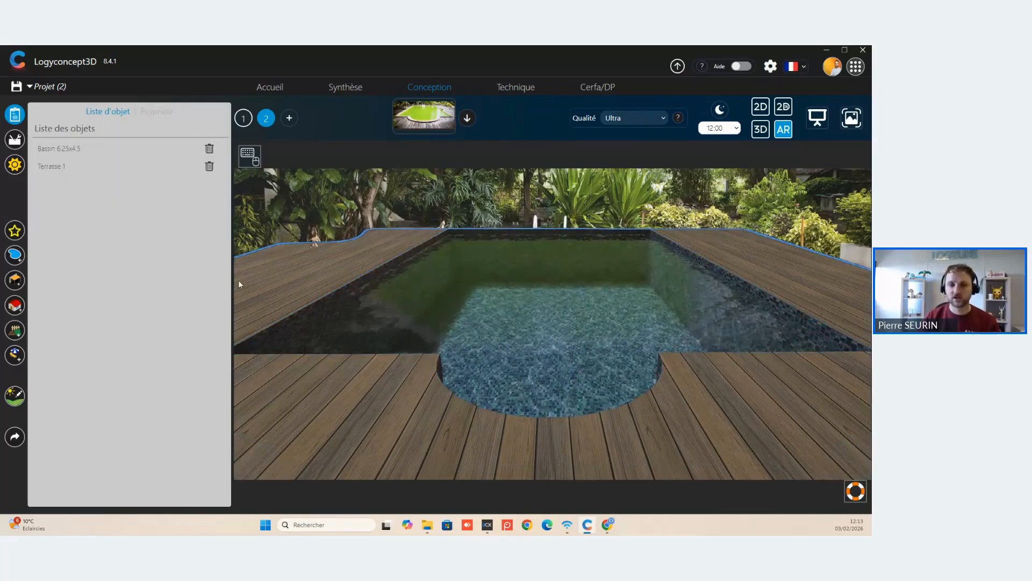
Examine the photo retouching options in the augmented reality settings and return to the design.
click(19, 401)
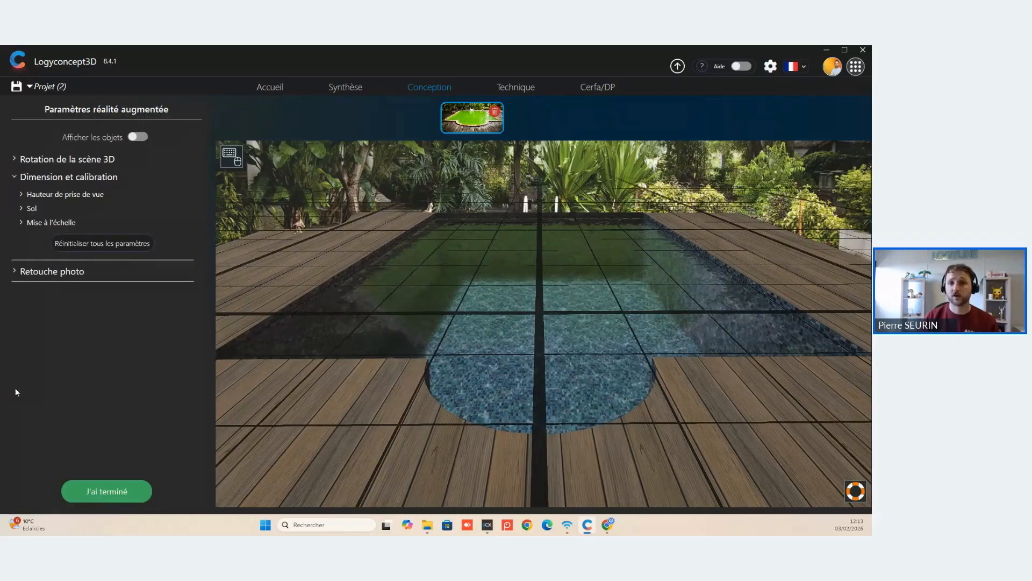
click(63, 270)
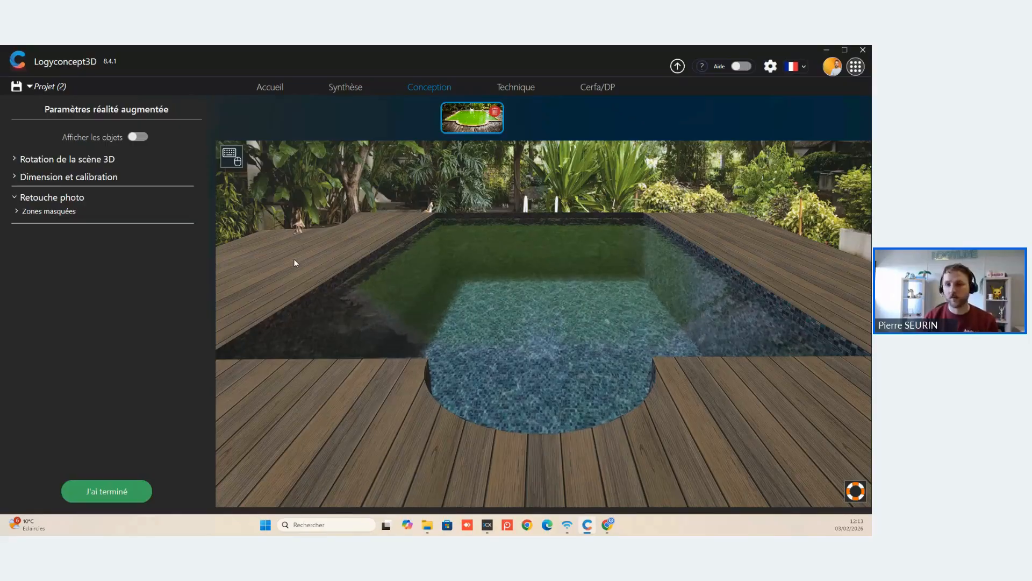
click(121, 495)
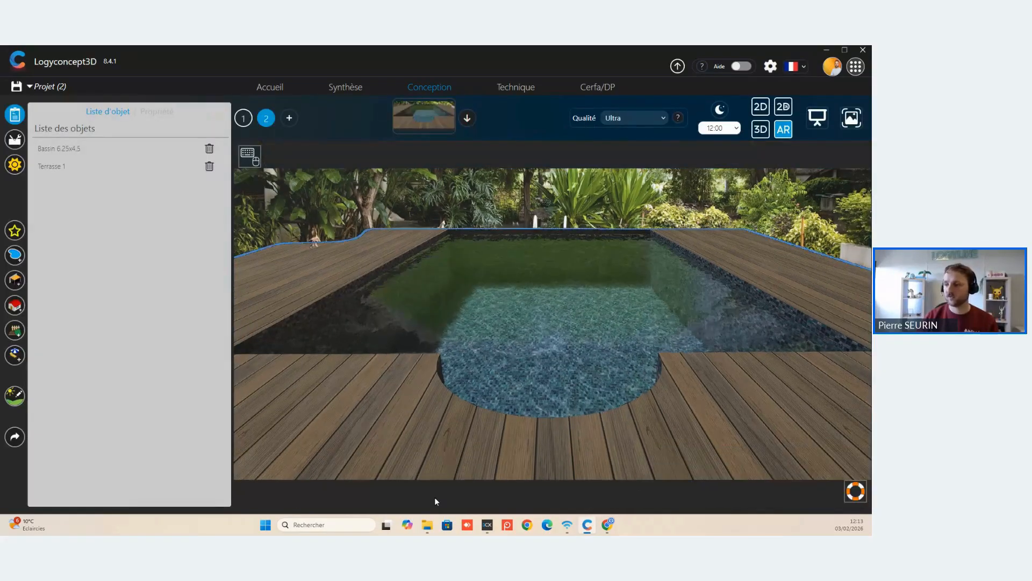
Review the available help and support resources, close them and go back to the home page's project list.
click(855, 491)
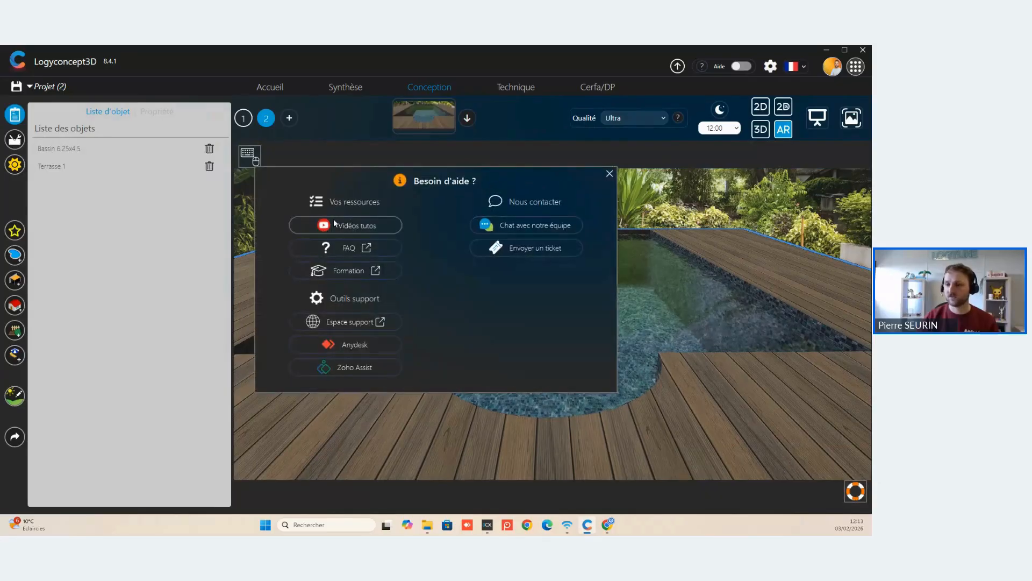
click(610, 173)
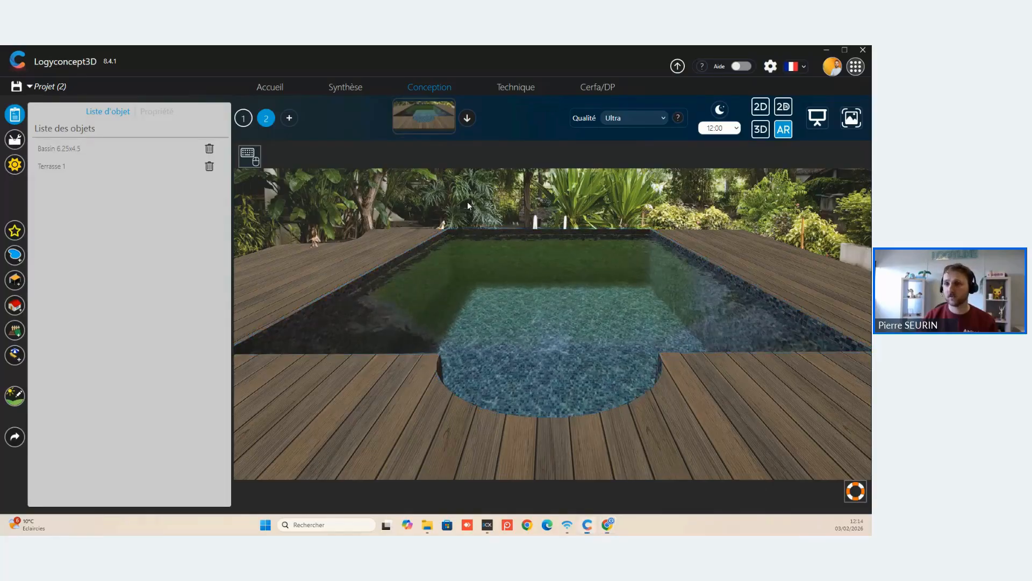
click(265, 91)
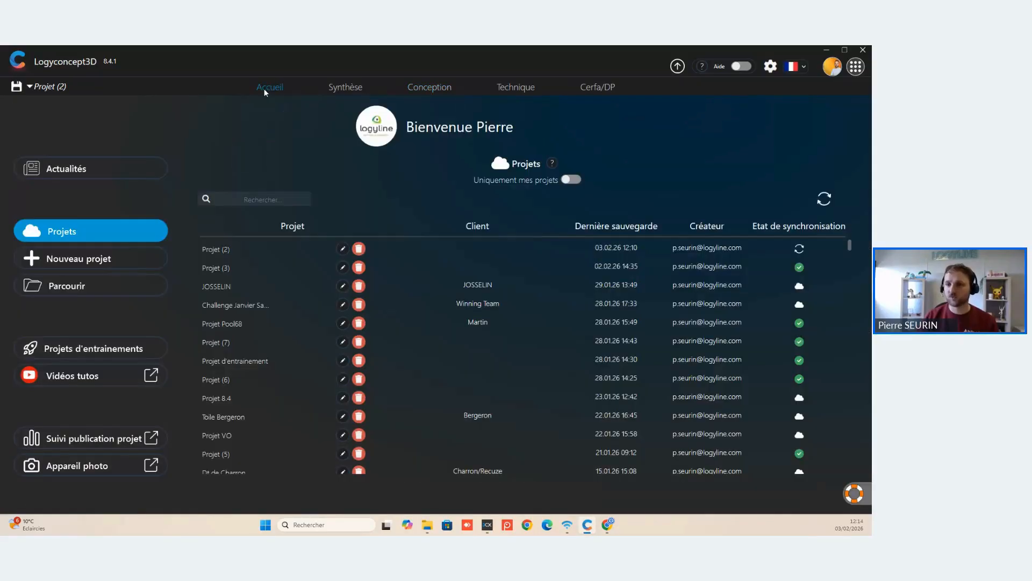
Open Projet (3) from the project list without saving the current project, and go to its design view.
click(287, 273)
click(492, 361)
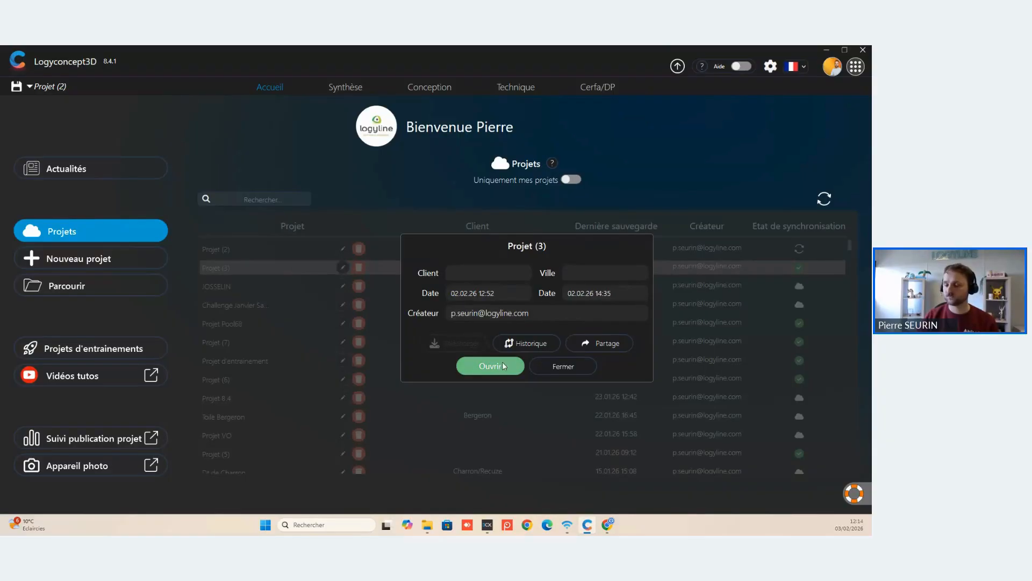
click(504, 366)
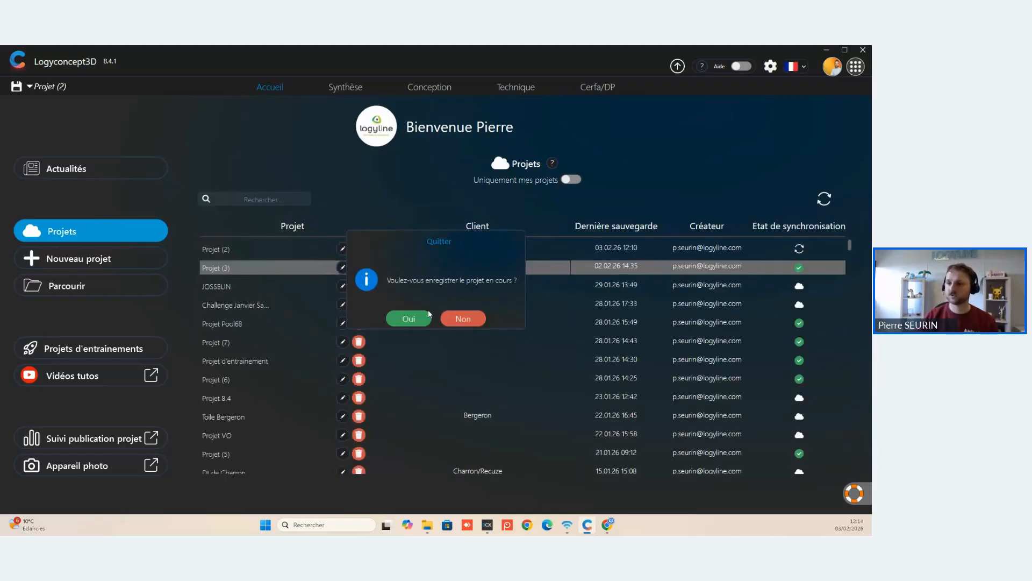
click(463, 318)
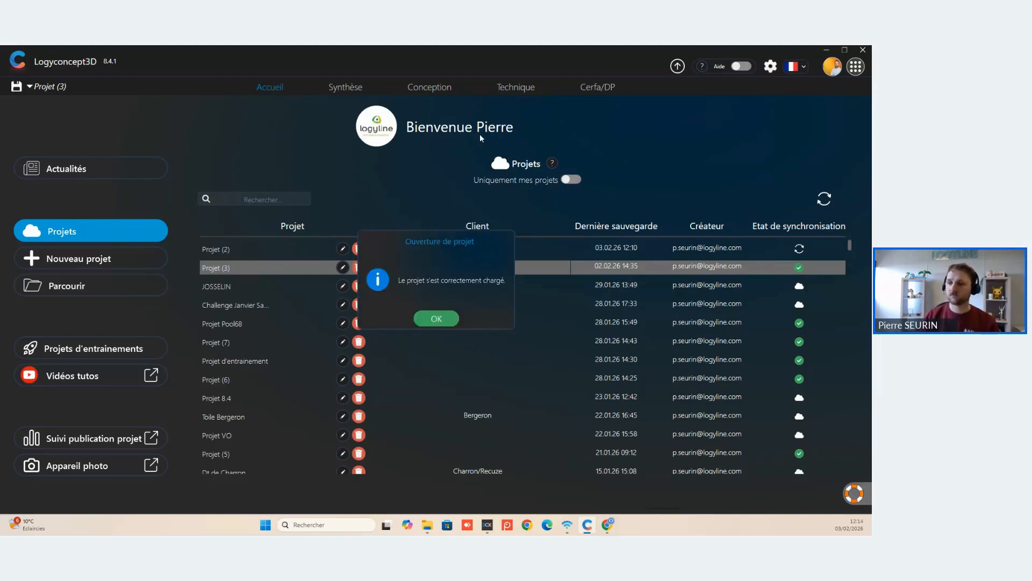
click(430, 322)
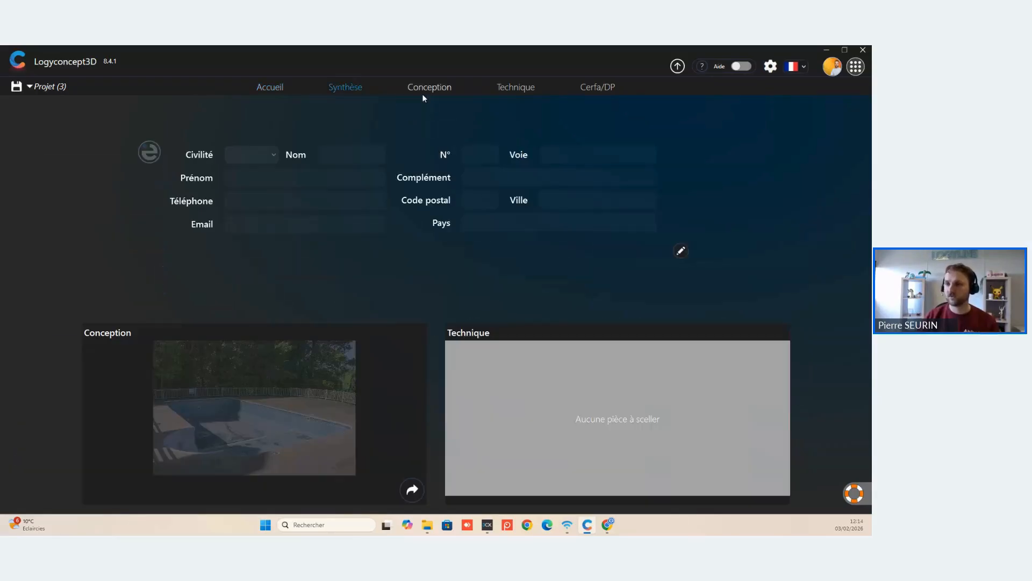
click(424, 88)
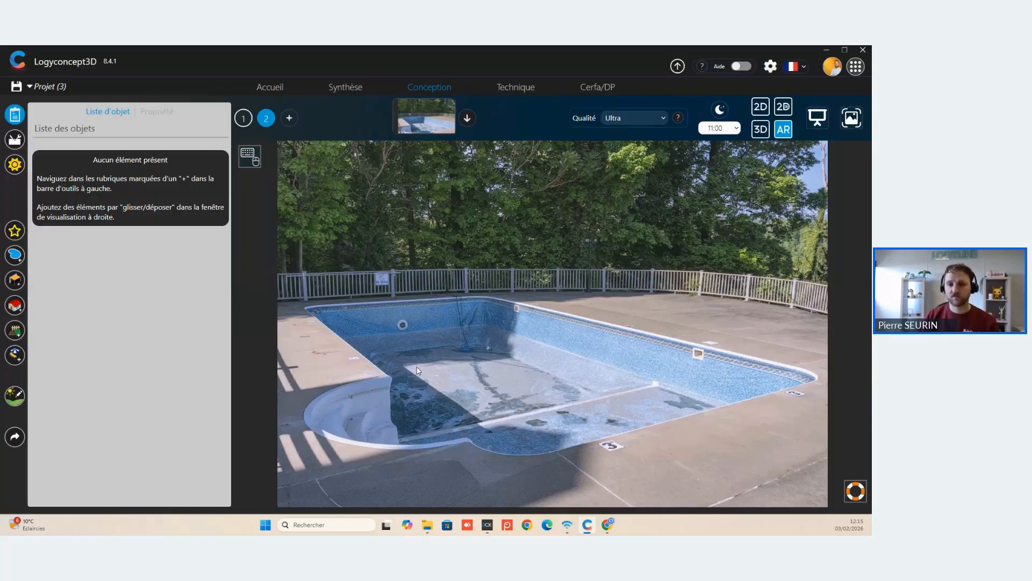
Draw a free-form terrace over the photo by tracing the old pool's straight edges, with points at both ends of the stair opening.
click(15, 330)
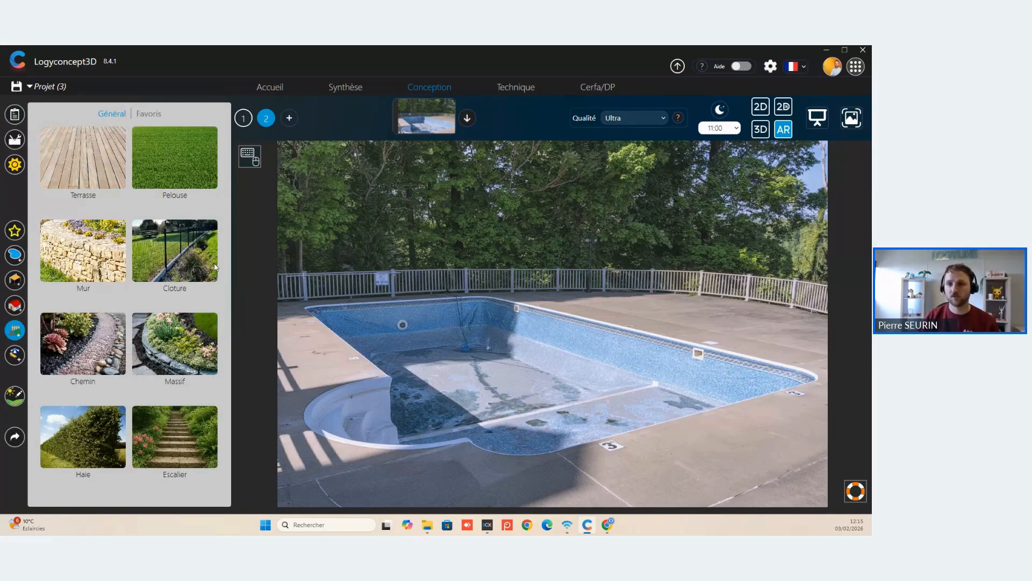
click(108, 162)
click(159, 159)
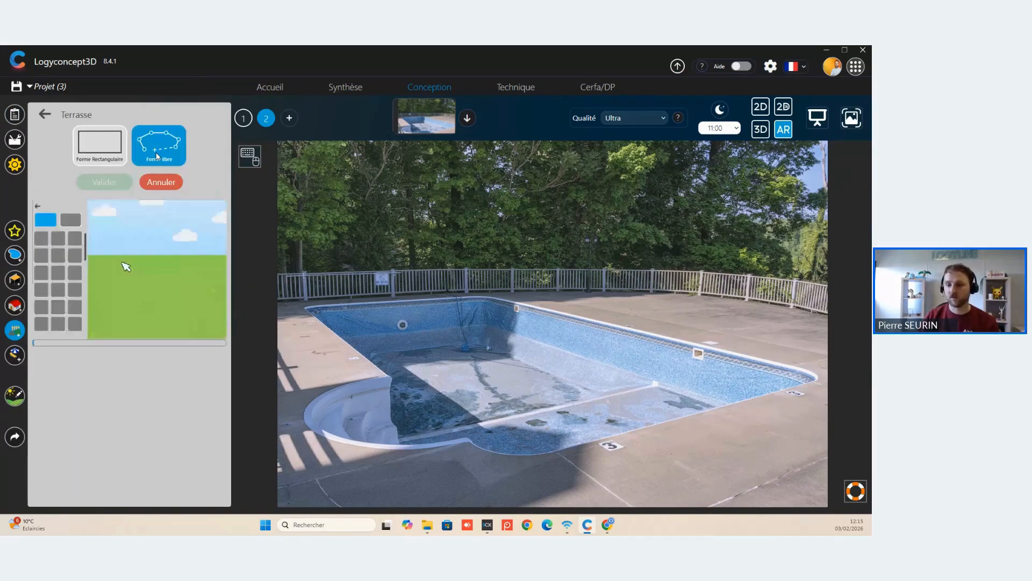
click(150, 313)
click(101, 286)
click(127, 272)
click(149, 270)
click(181, 272)
click(207, 286)
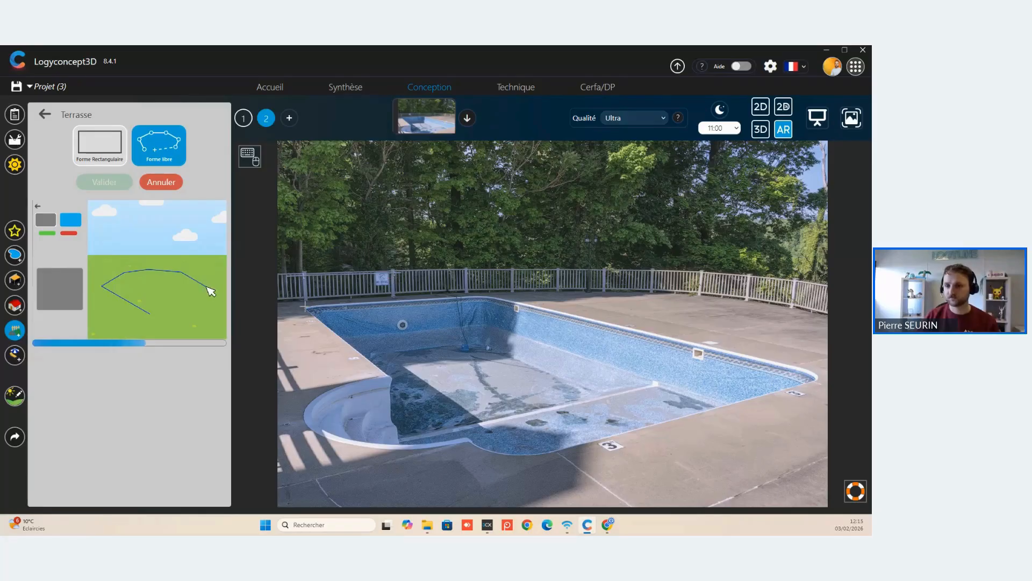
click(209, 300)
click(195, 309)
click(177, 314)
click(151, 313)
click(487, 295)
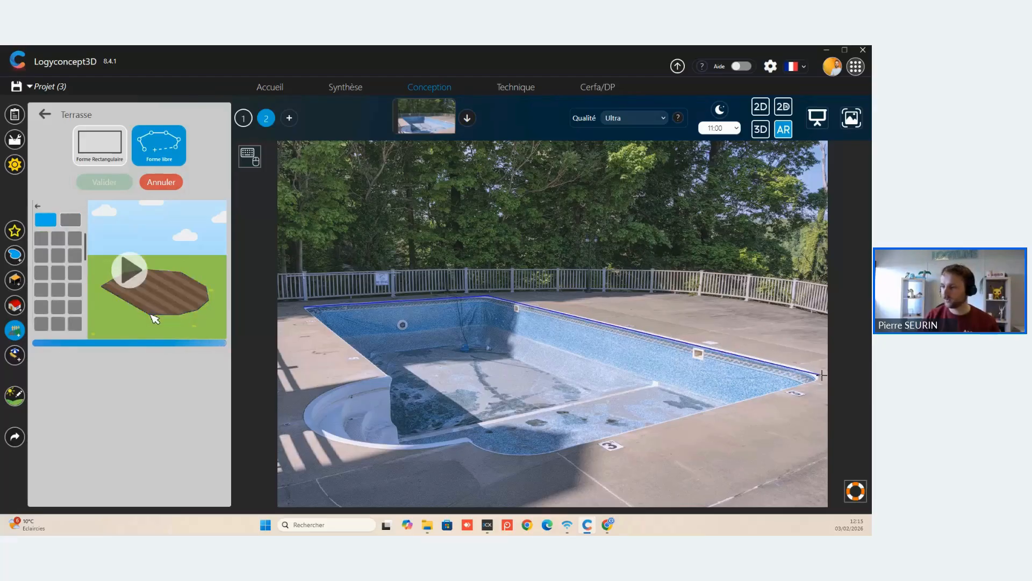
click(823, 372)
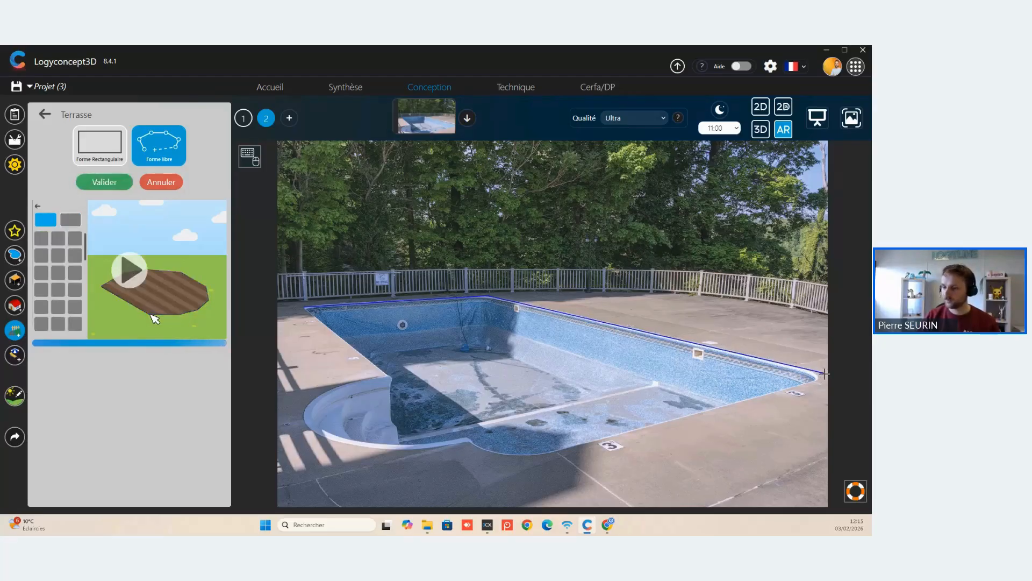
click(497, 465)
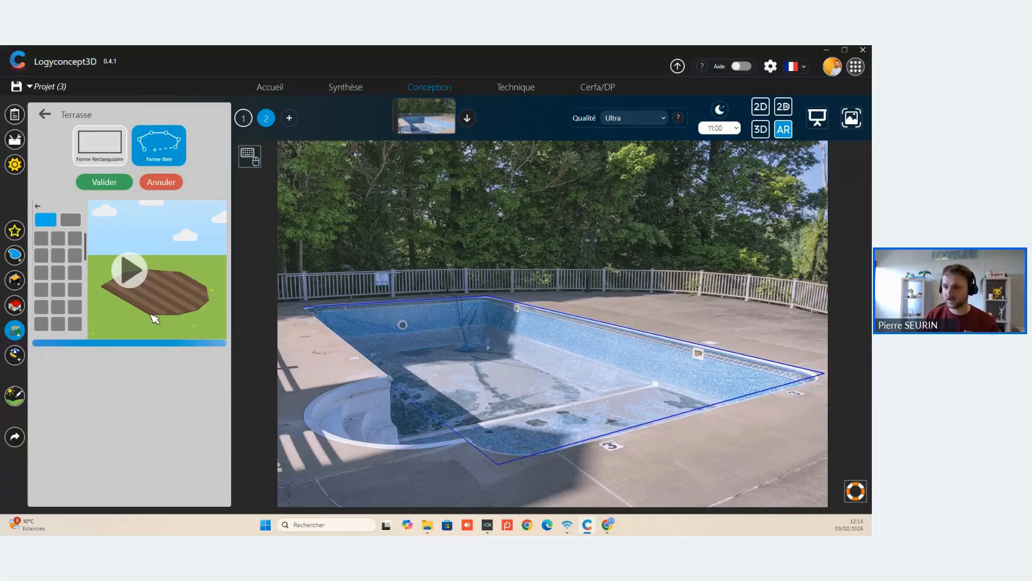
click(303, 308)
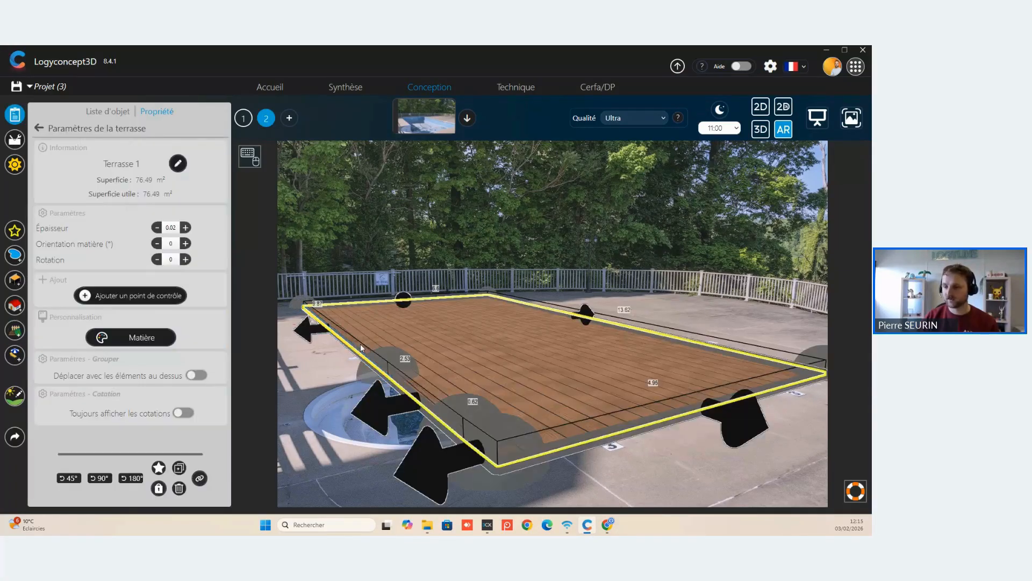
click(653, 487)
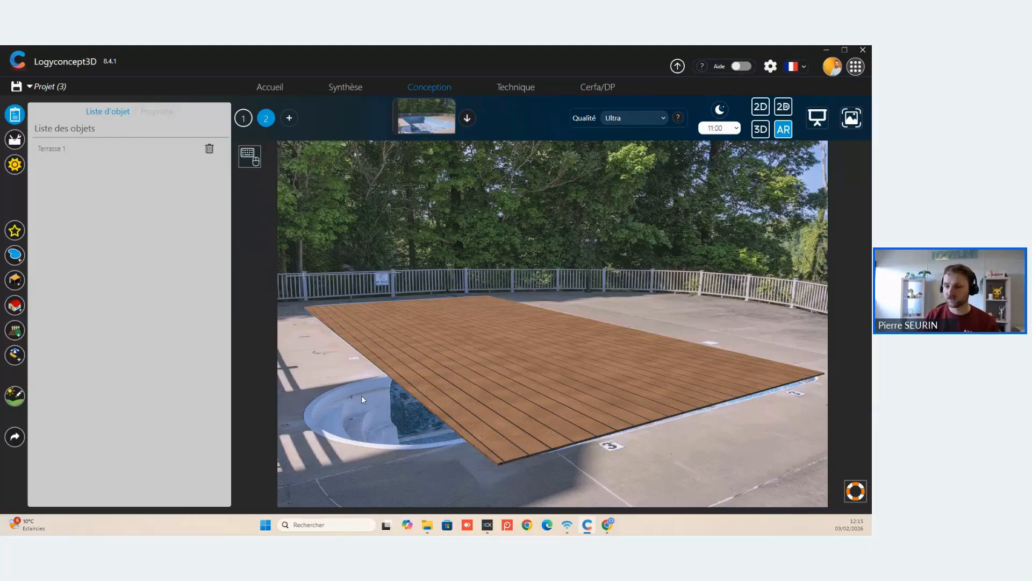
Change the terrace segment along the stair opening to a circular arc (Arc de cercle) so it covers the rounded stairs.
click(456, 379)
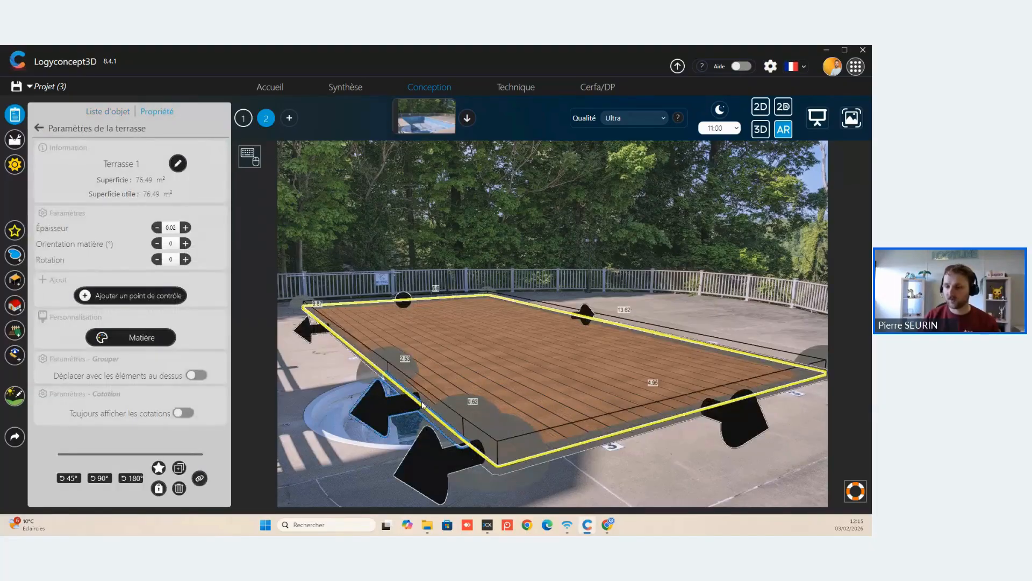
click(411, 403)
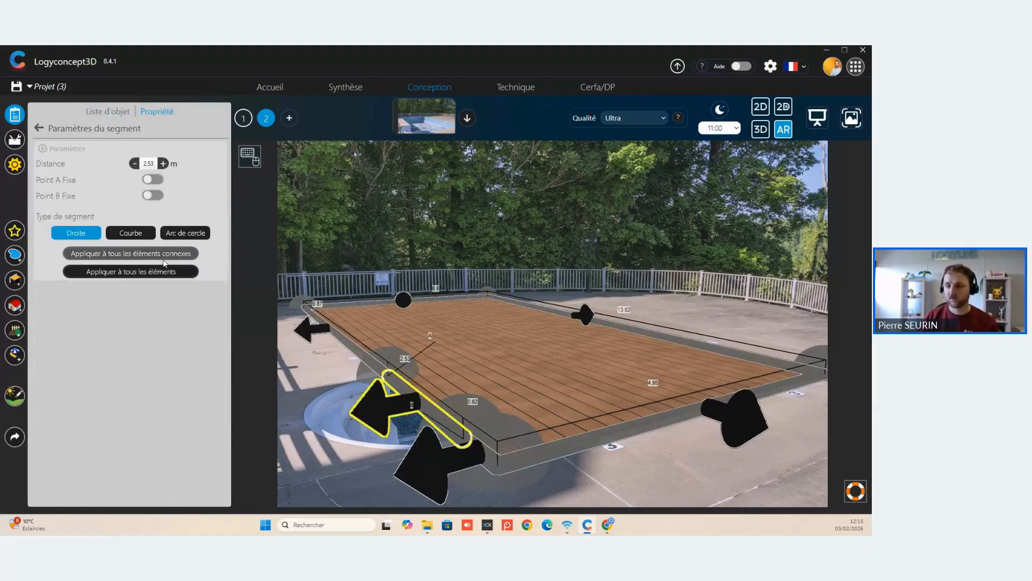
click(185, 232)
click(711, 442)
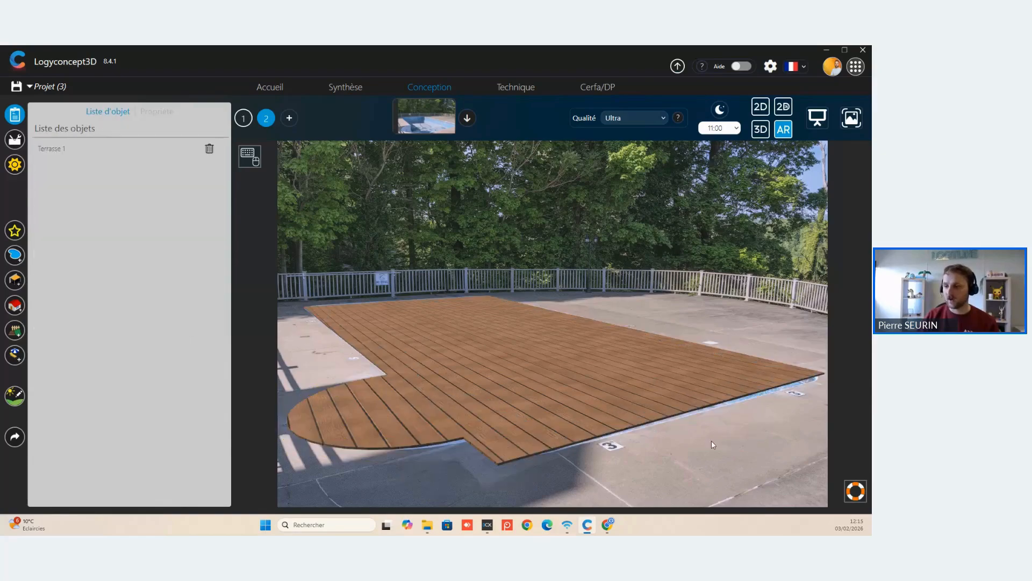
Round the terrace's front corner beside the stairs with a 0.8 radius and shift its control point slightly outward to match the pool edge.
click(497, 464)
click(497, 464)
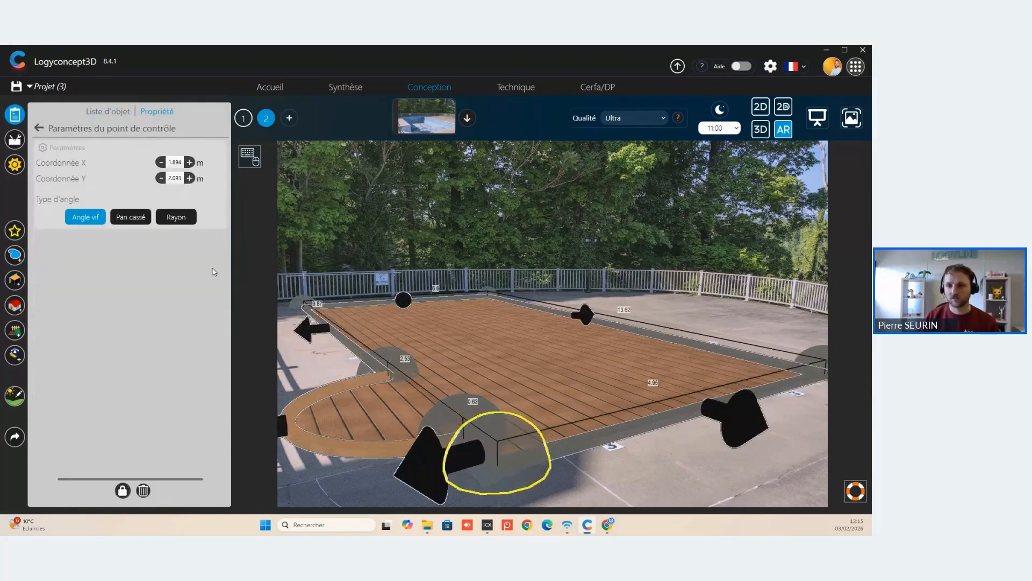
click(176, 217)
click(193, 239)
click(193, 239)
click(193, 239)
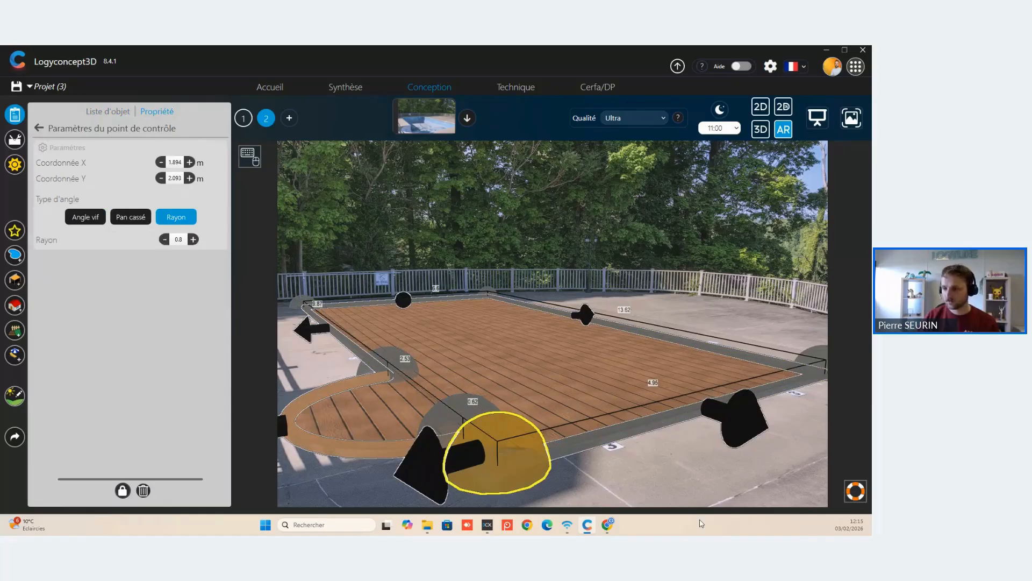
click(670, 489)
click(534, 434)
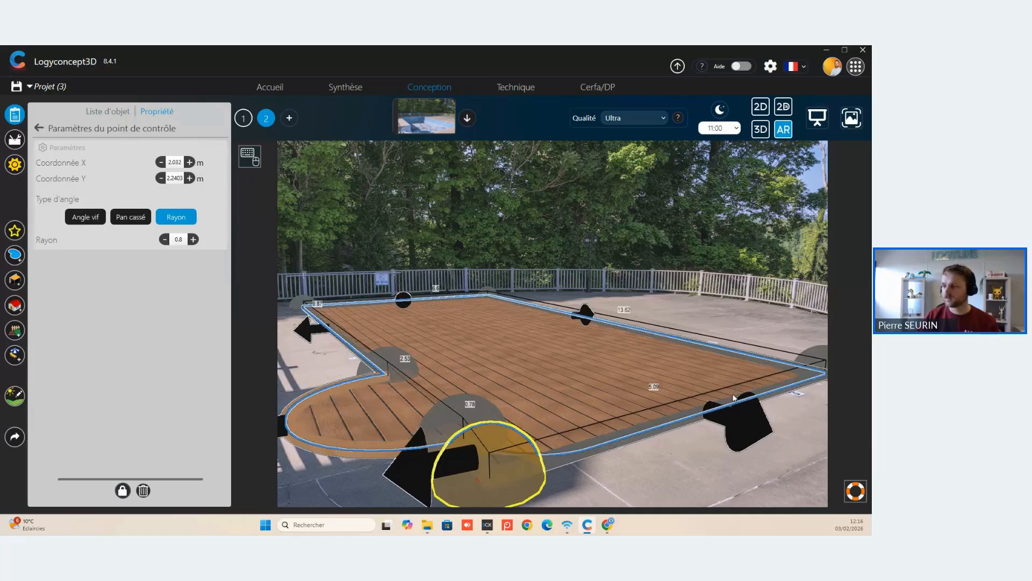
Round the terrace's three remaining outer corners with a 0.8 radius each.
click(821, 364)
click(176, 216)
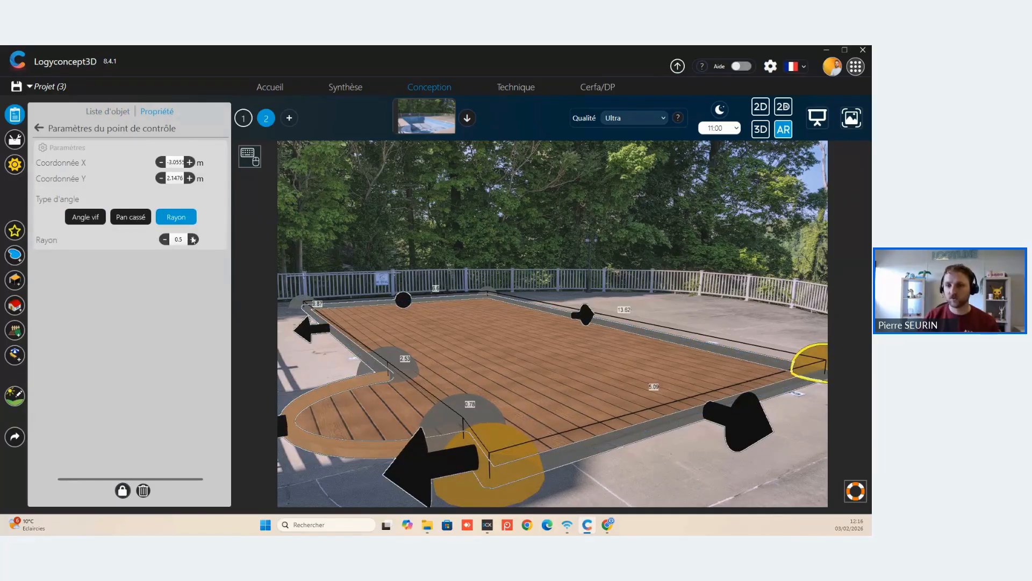
click(487, 293)
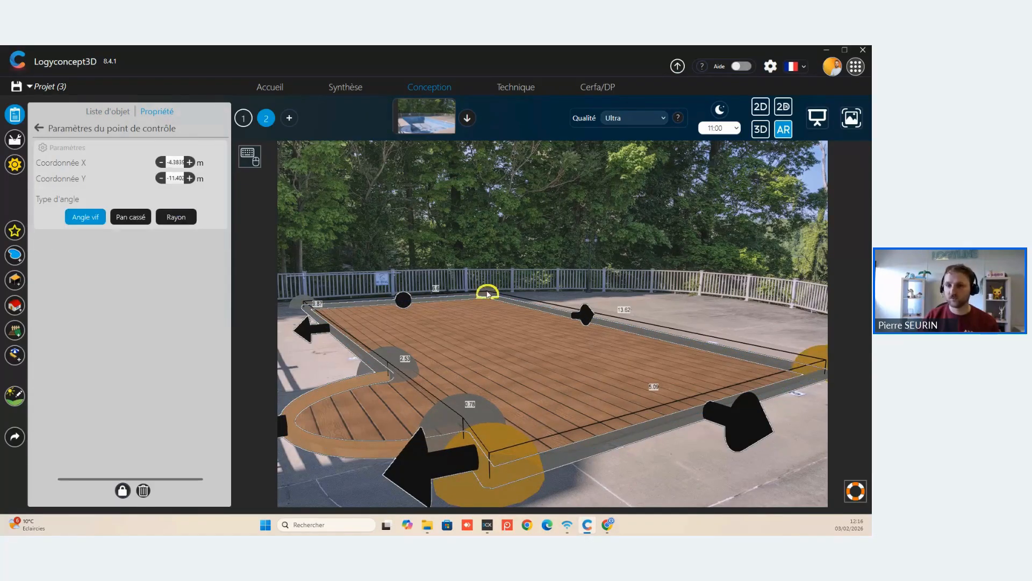
click(181, 220)
click(193, 239)
click(193, 239)
click(193, 239)
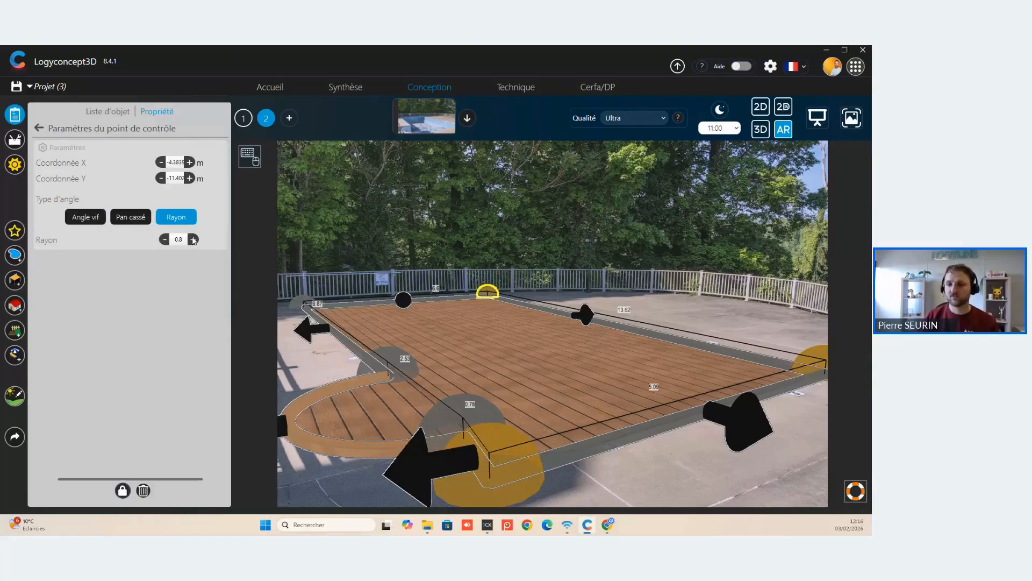
click(299, 295)
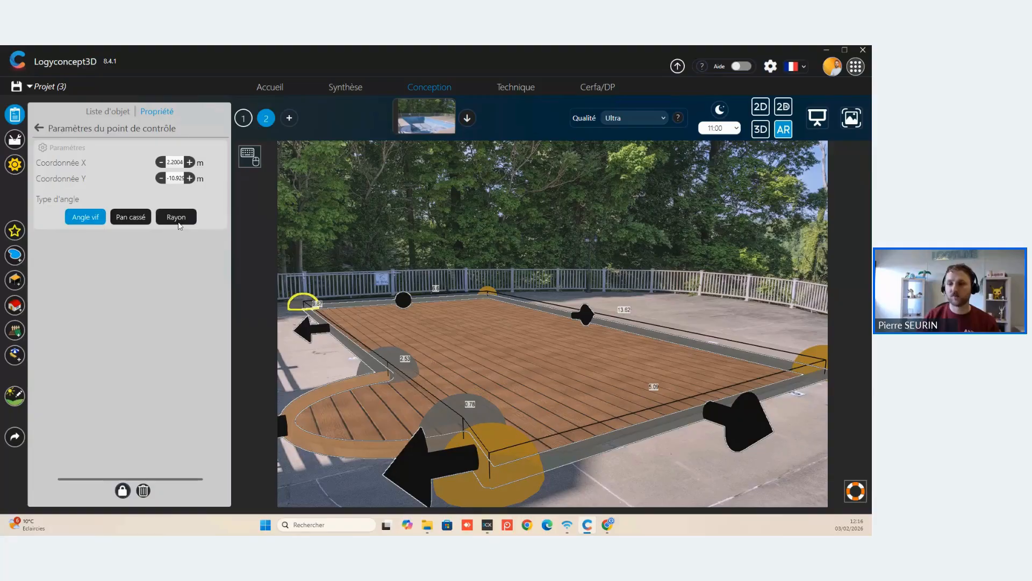
click(178, 218)
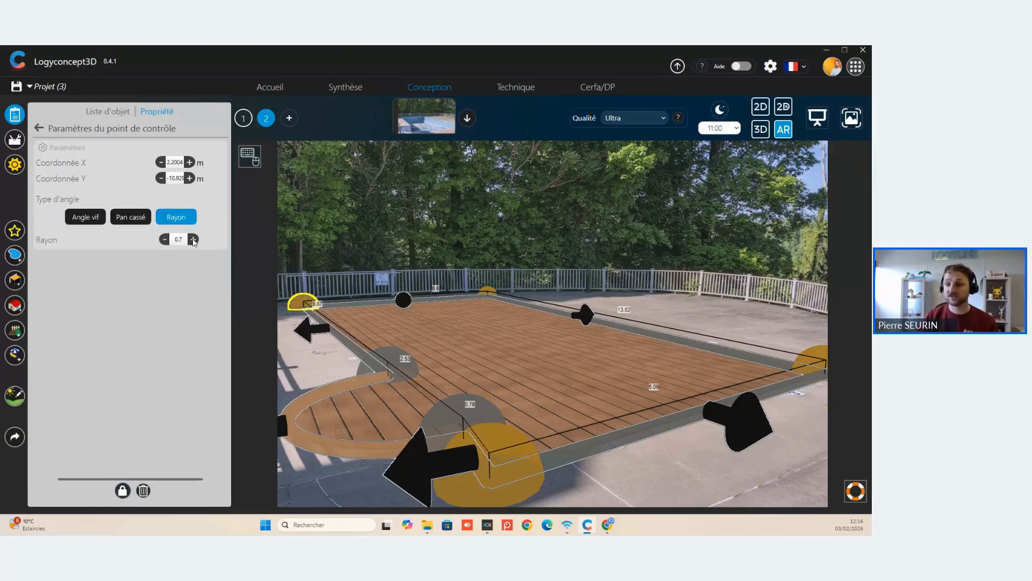
click(388, 263)
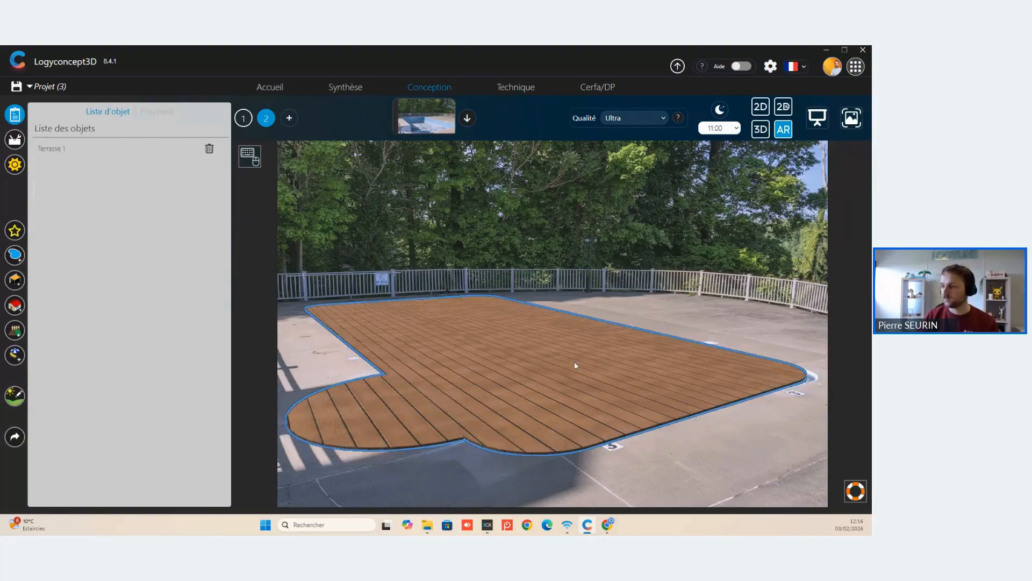
Move the control points of the terrace's right-hand and far-left corners outward to align them with the pool's outline in the photo.
click(811, 364)
click(812, 362)
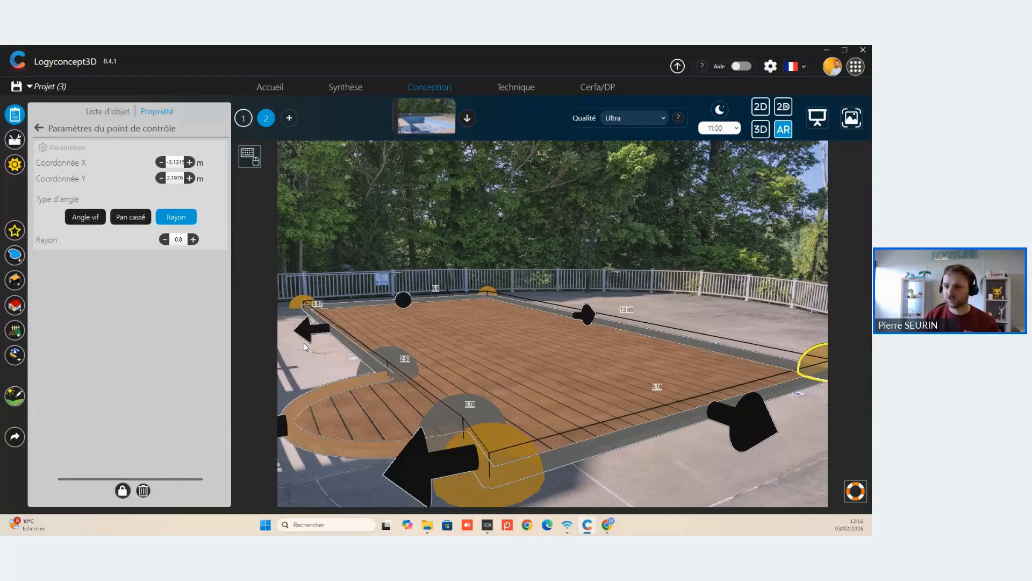
click(295, 306)
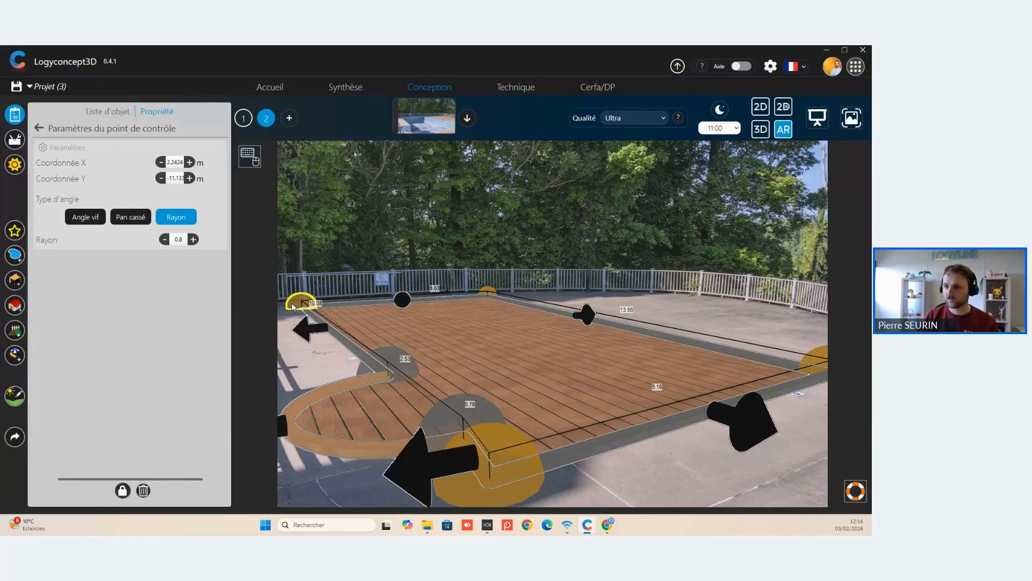
click(498, 280)
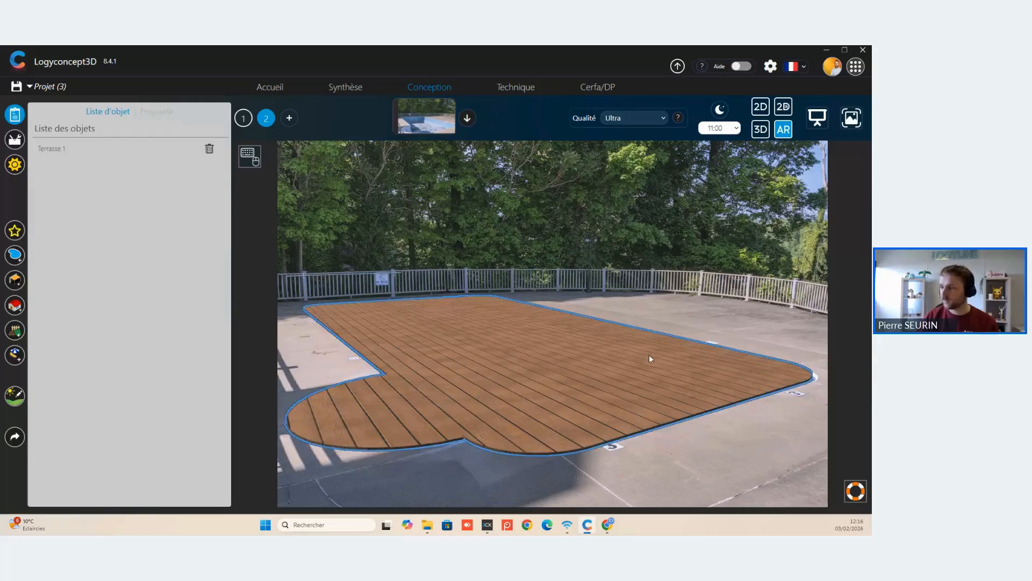
click(711, 373)
click(816, 369)
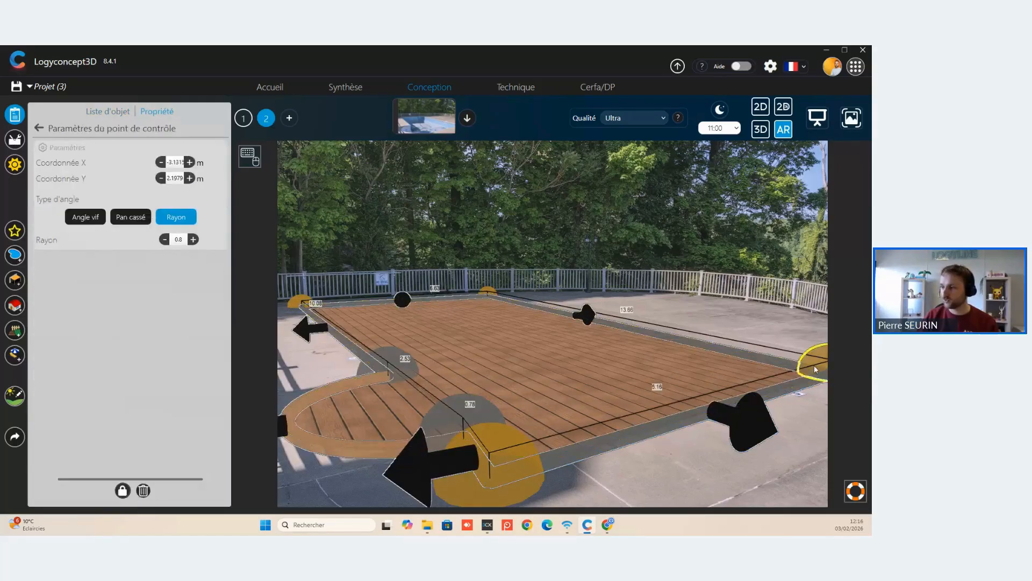
click(775, 325)
click(737, 377)
drag(743, 422, 745, 425)
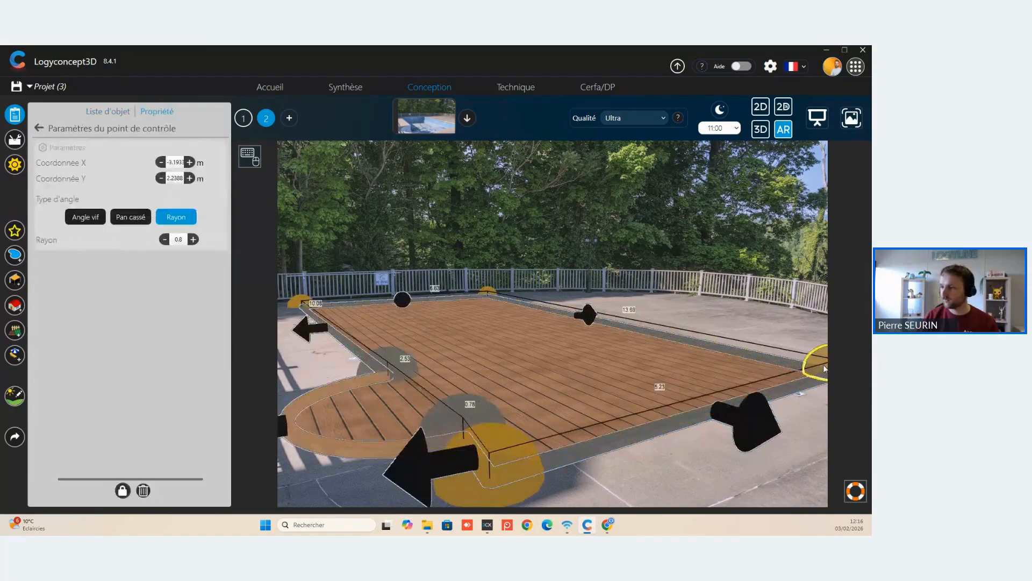
click(806, 346)
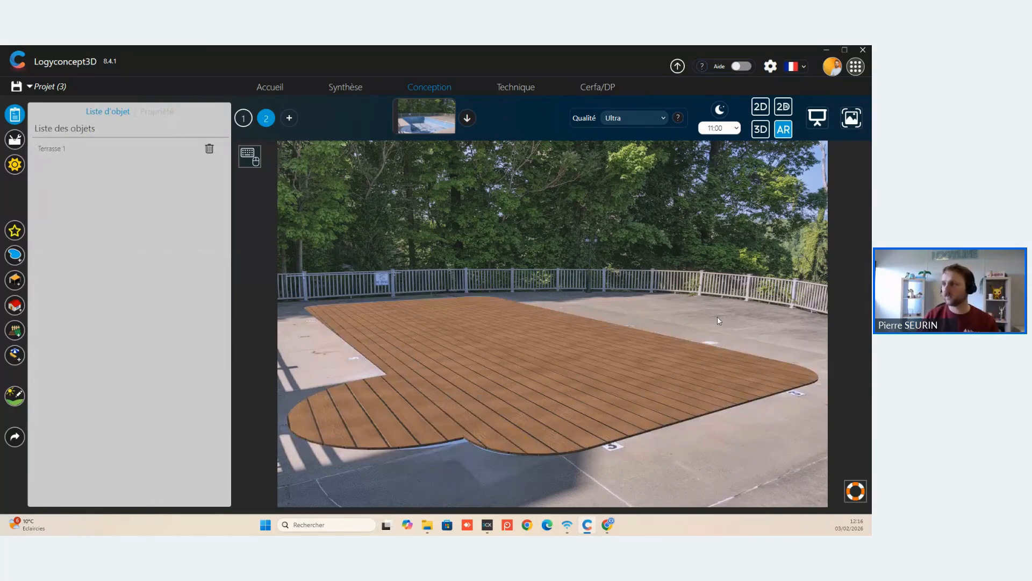
Switch to the 2D plan, take a screen capture of the whole terrace outline and return to the augmented reality view.
click(783, 106)
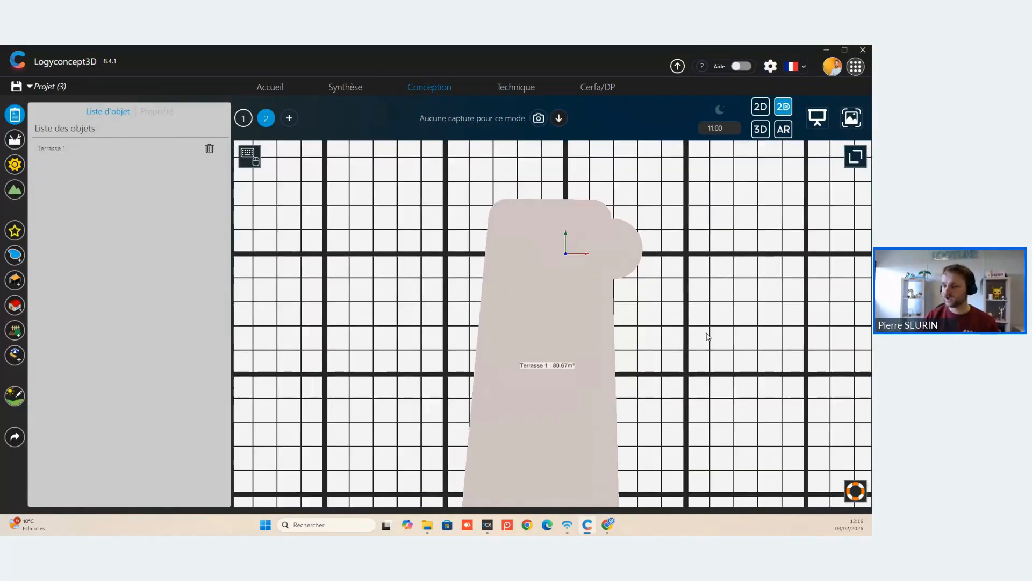
drag(625, 345, 565, 344)
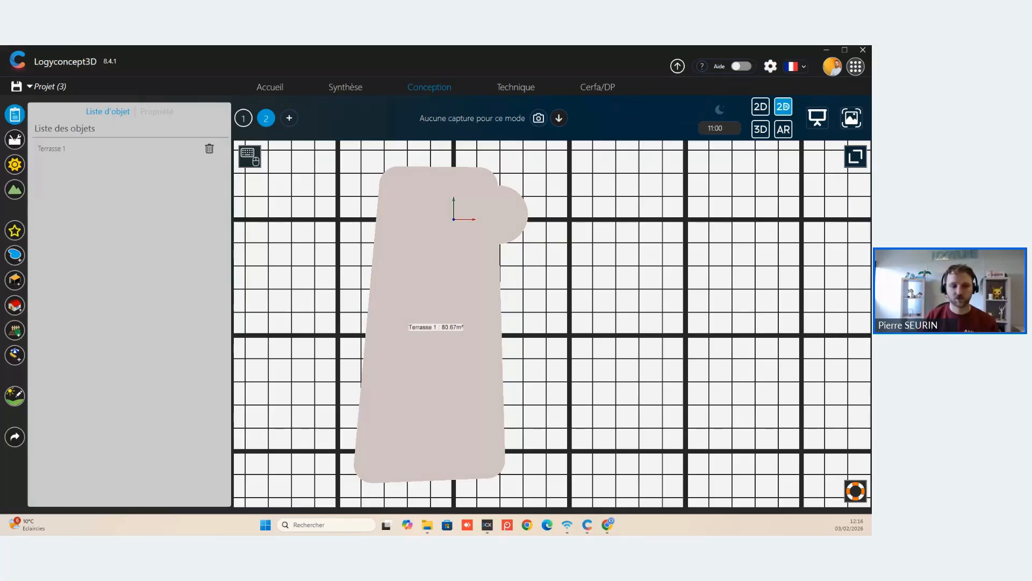
key(Print)
drag(342, 156, 553, 497)
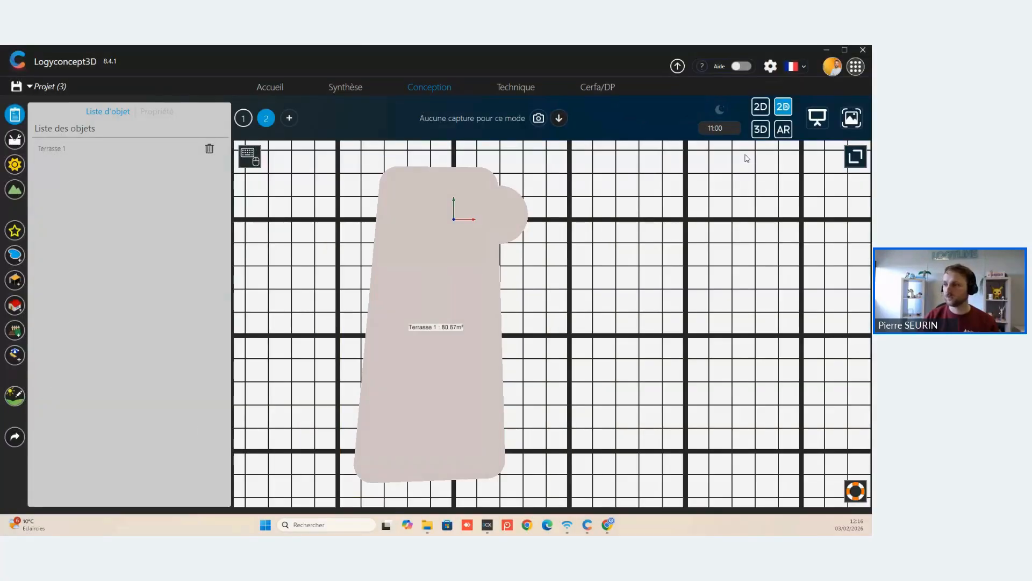
click(787, 135)
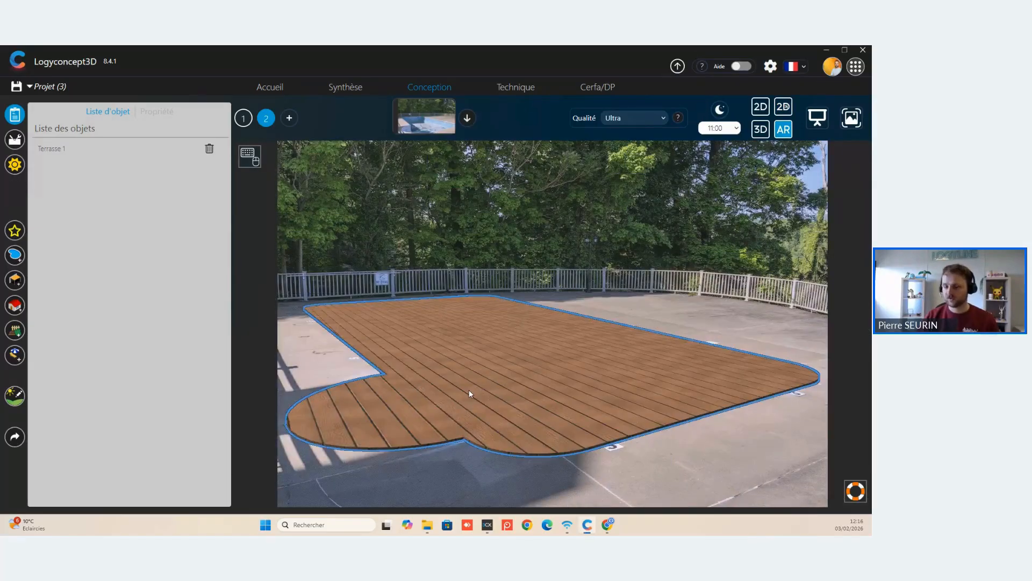
Delete the terrace from the photo and confirm its removal.
click(469, 389)
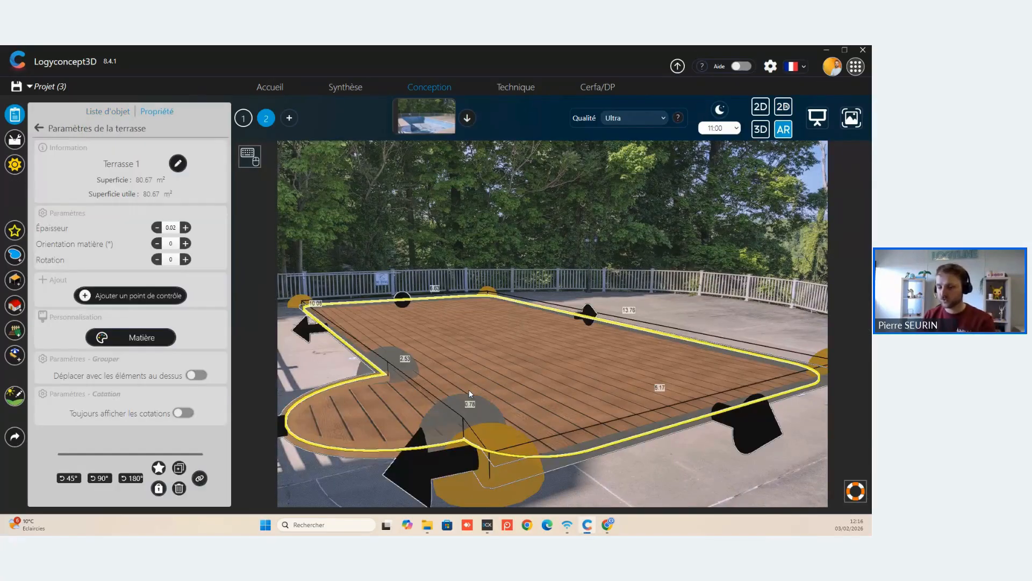
key(Delete)
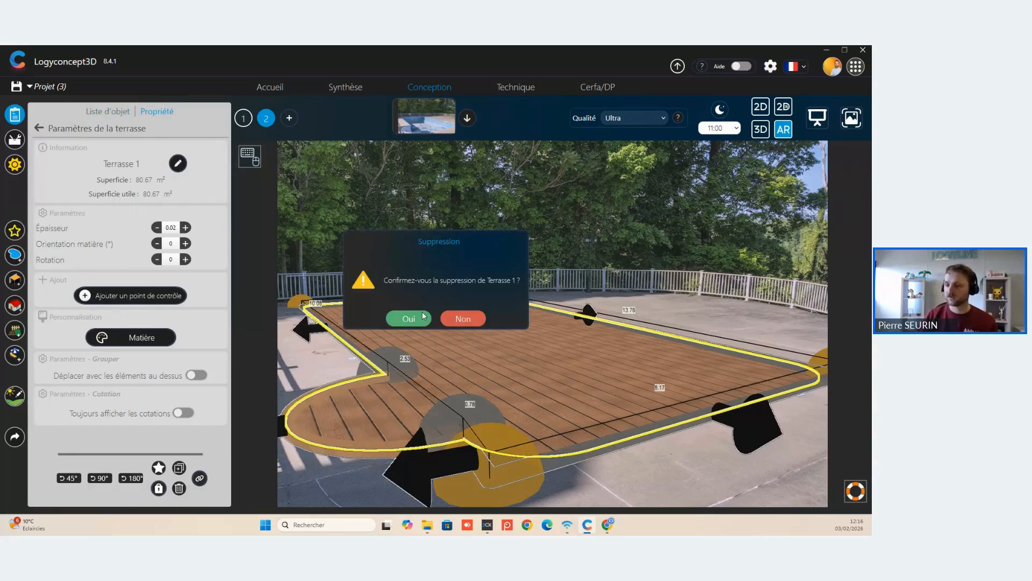
click(423, 317)
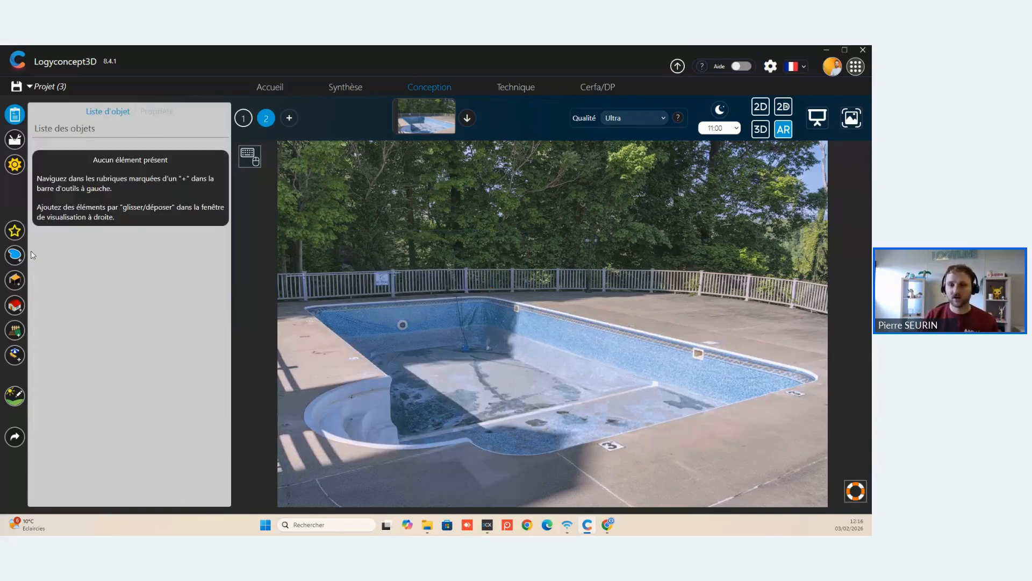
Place a Standard free-form (Libre) traditional pool on the photo.
click(16, 255)
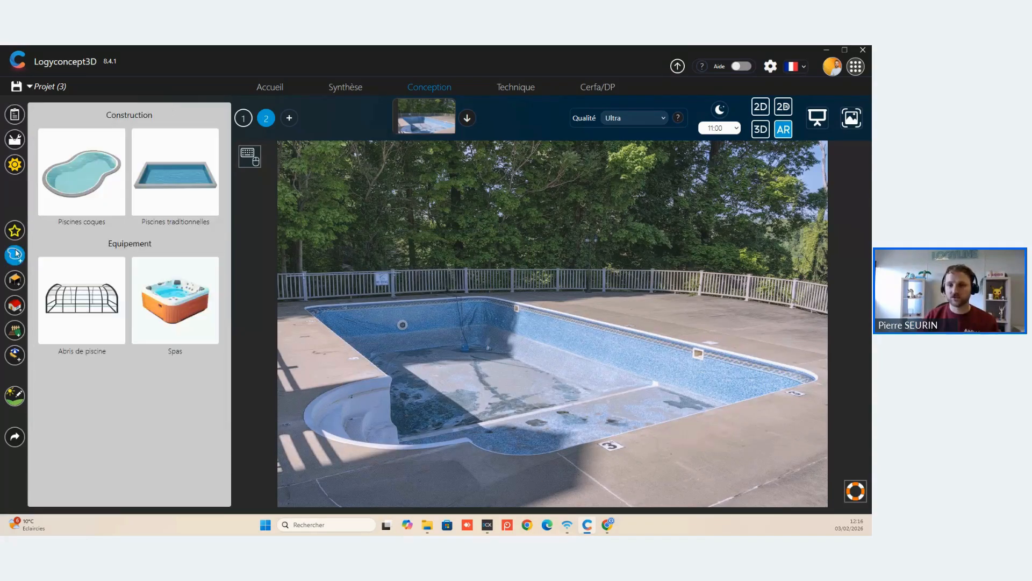
click(201, 181)
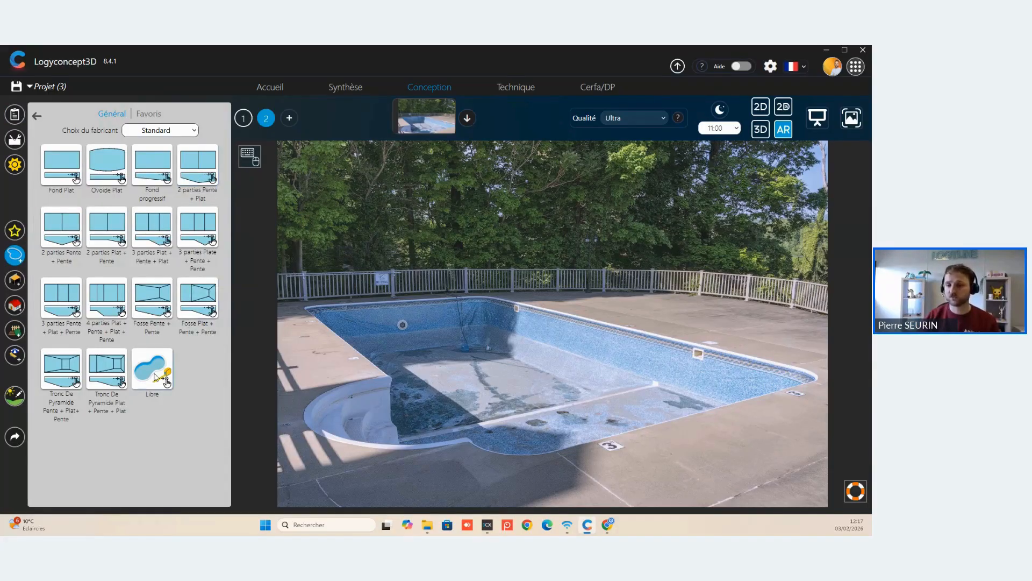
click(288, 369)
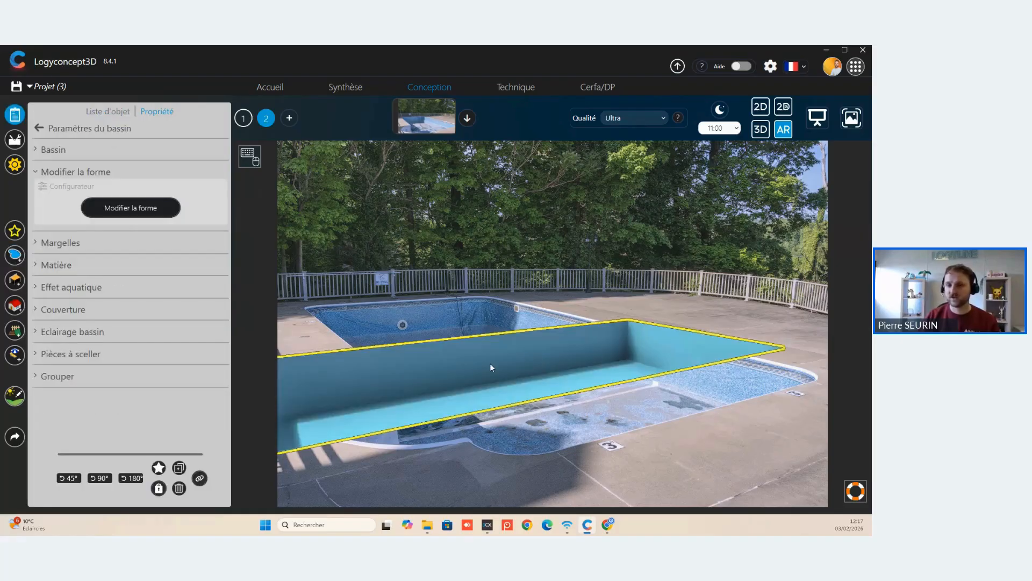
Start modifying the pool's shape as a free form and import the image 2026-02-03_11h35_44 as its reference.
click(147, 204)
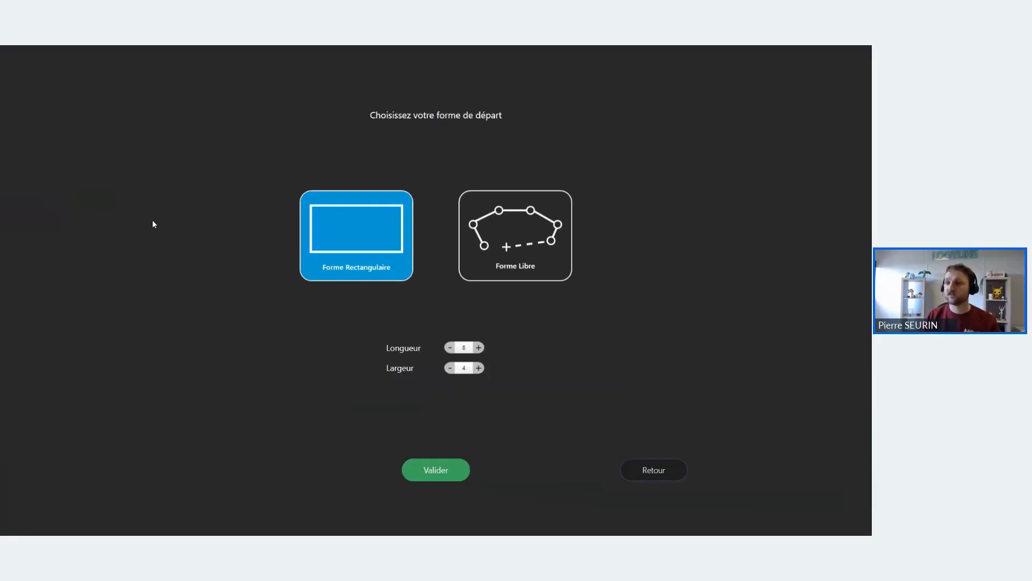
click(543, 252)
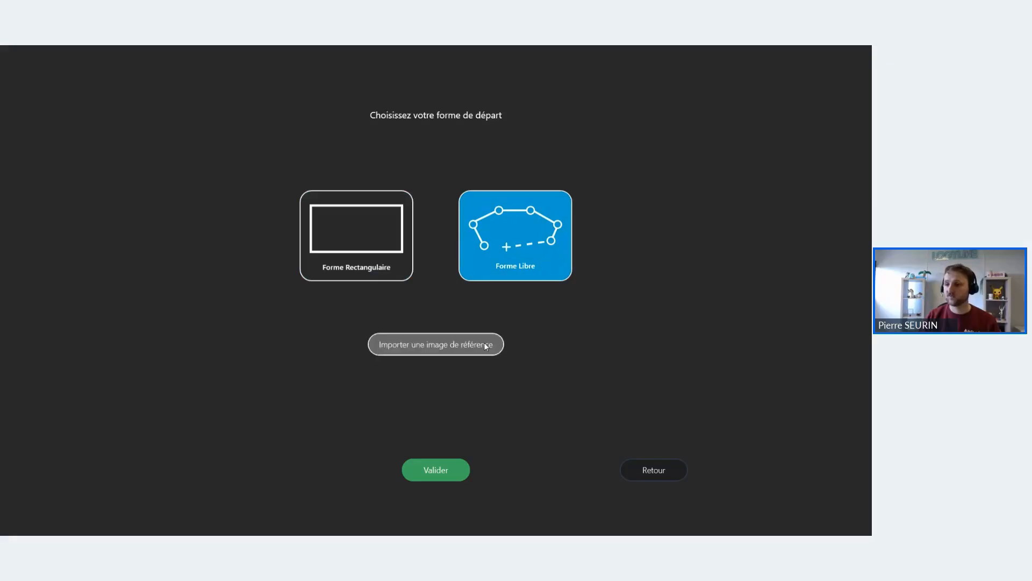
click(443, 348)
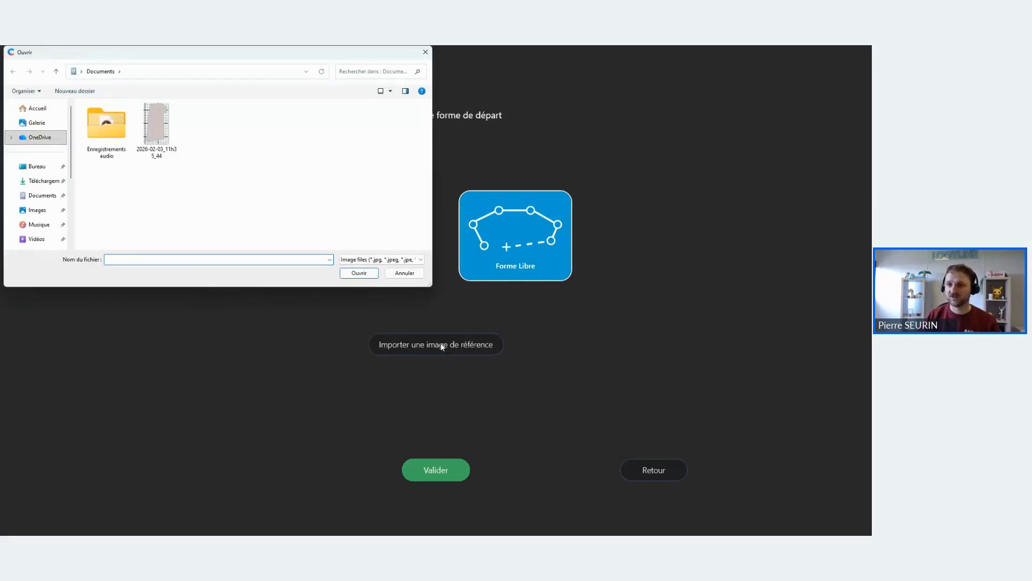
double_click(165, 126)
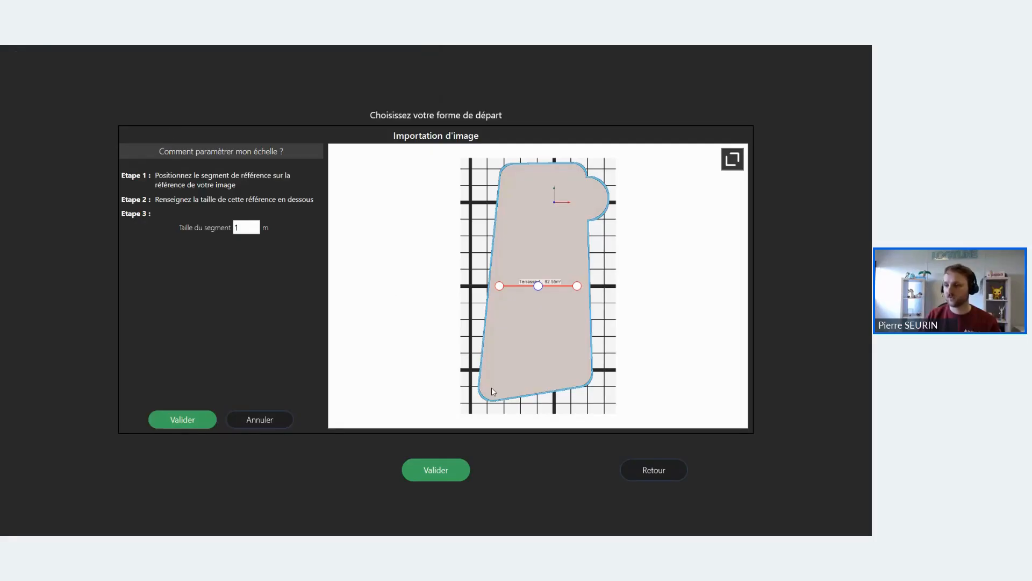
Calibrate the reference image by fitting the scale segment between two thick horizontal grid lines, set its size to 5 m and validate.
drag(496, 287, 468, 285)
drag(578, 286, 470, 203)
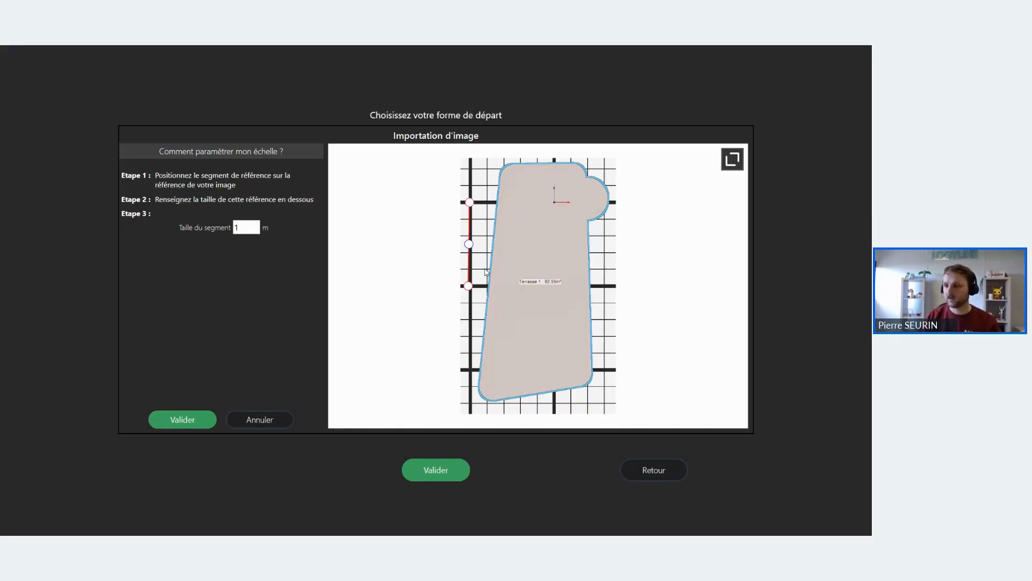
drag(465, 292, 471, 286)
scroll(468, 209, up, 4)
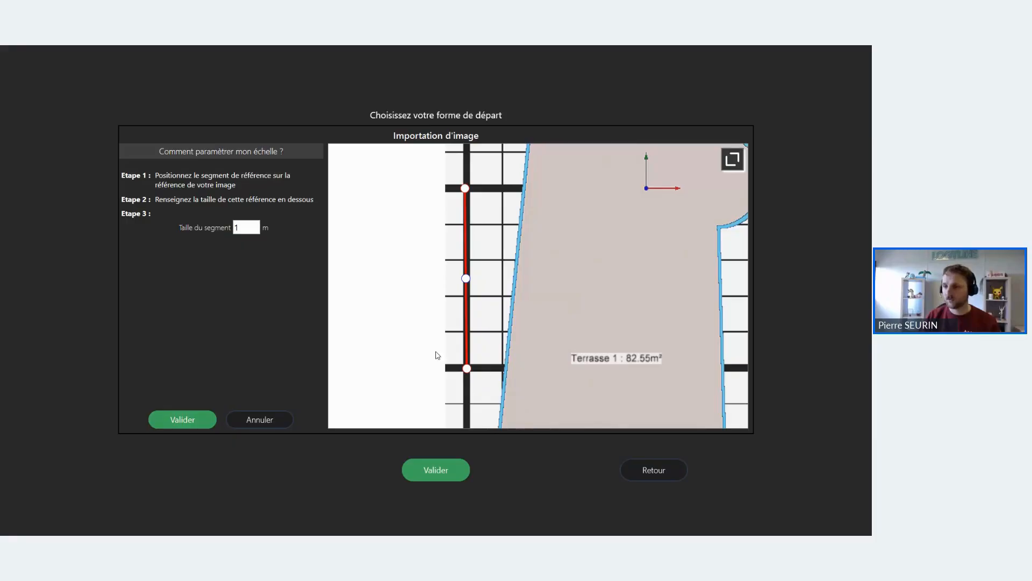
drag(467, 369, 466, 369)
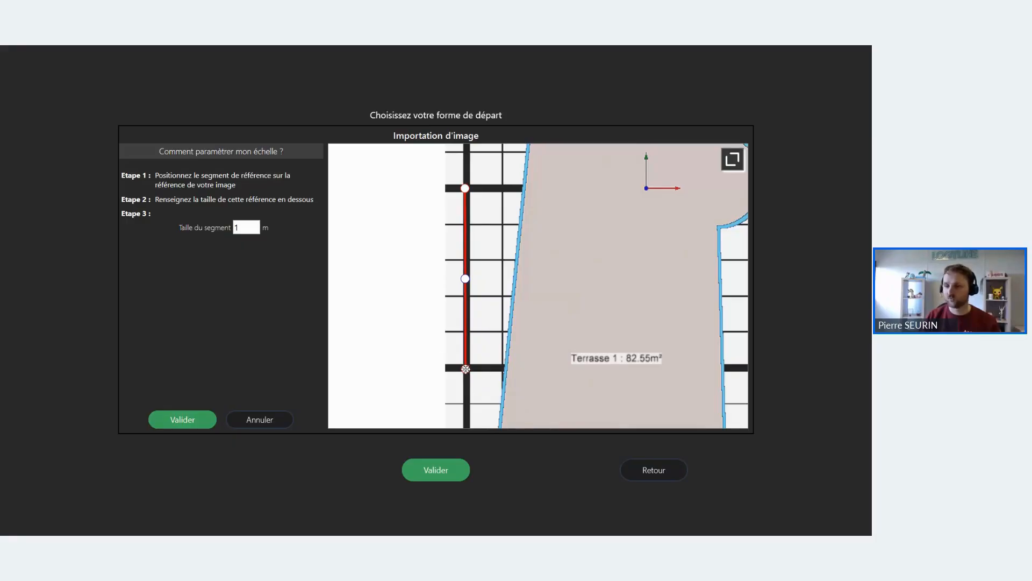
drag(244, 228, 165, 223)
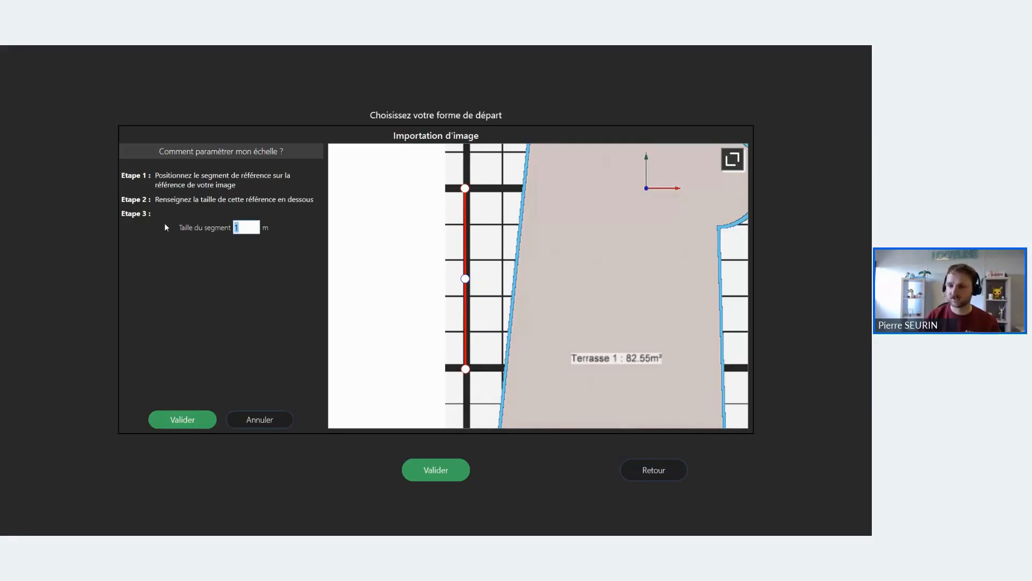
click(173, 421)
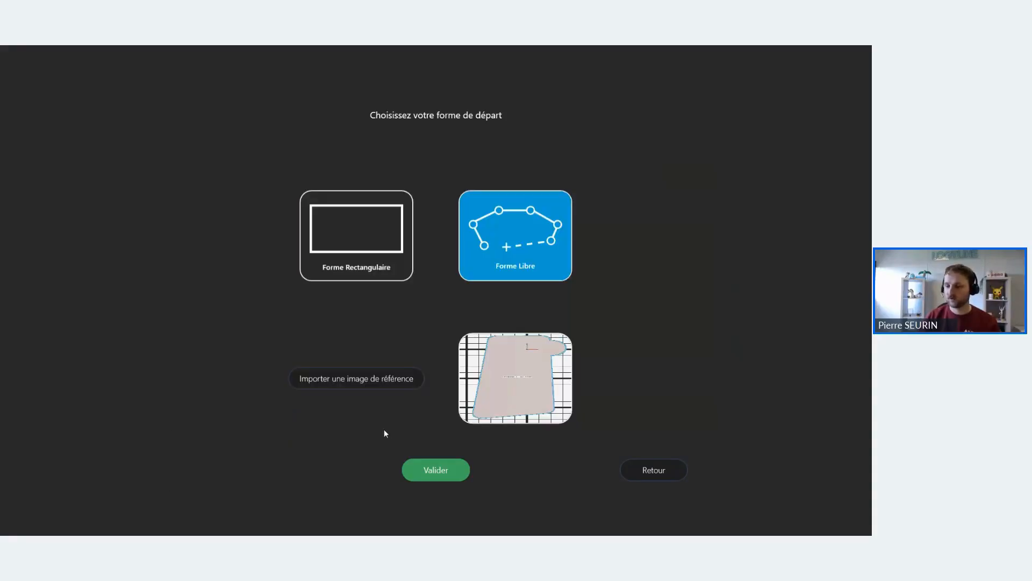
Validate the free-form starting shape and turn off the magnetic grid.
click(432, 469)
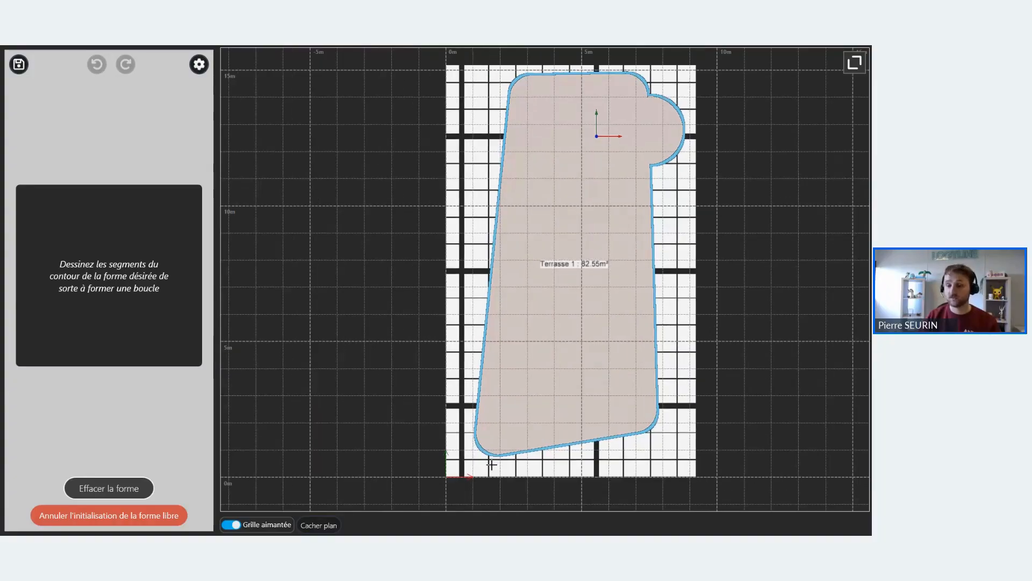
click(231, 527)
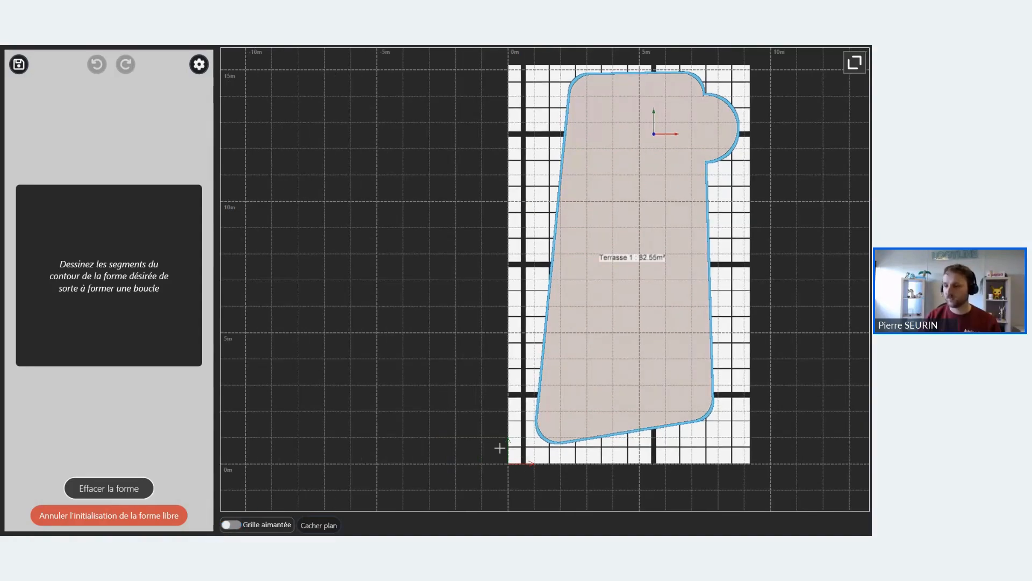
Trace the reference outline with straight segments through its four outer corners and both ends of the stairs' arc, closing the loop.
scroll(719, 62, up, 3)
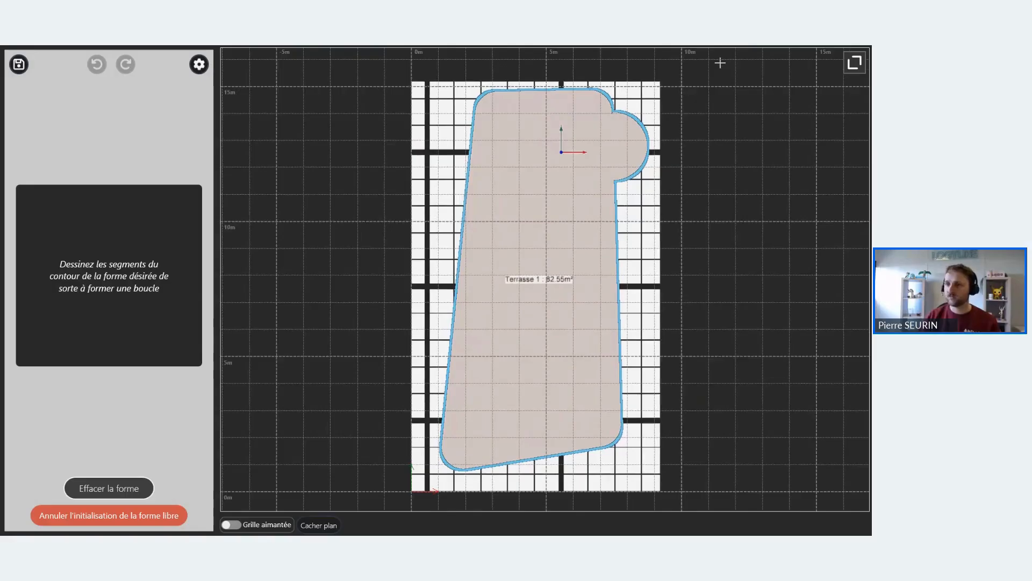
scroll(377, 71, up, 2)
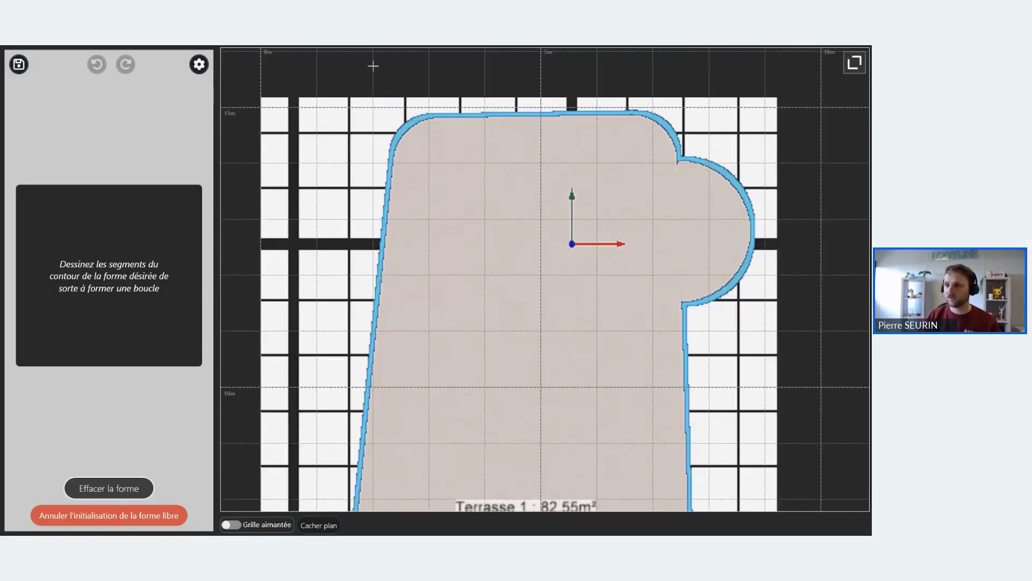
click(396, 119)
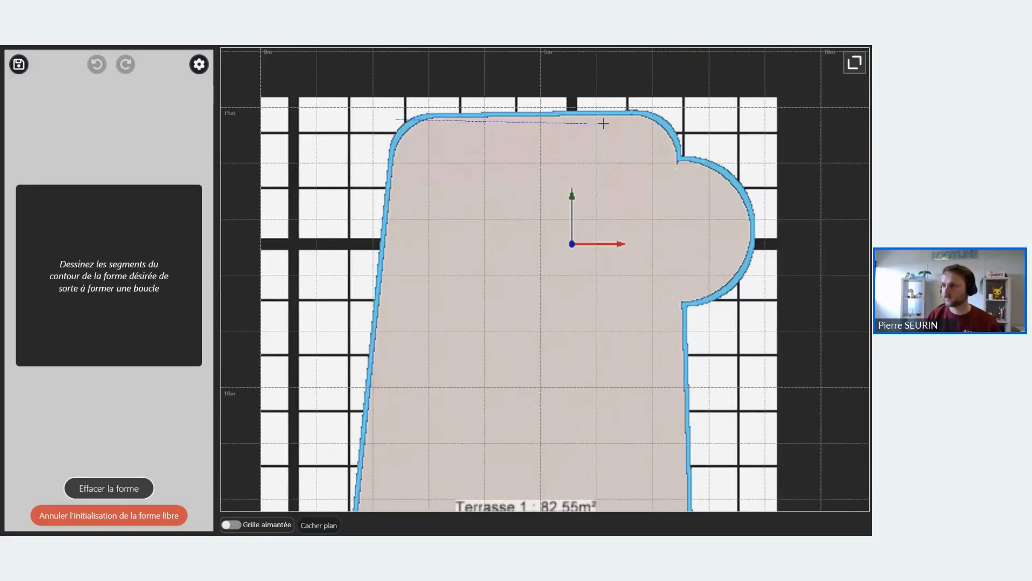
click(670, 115)
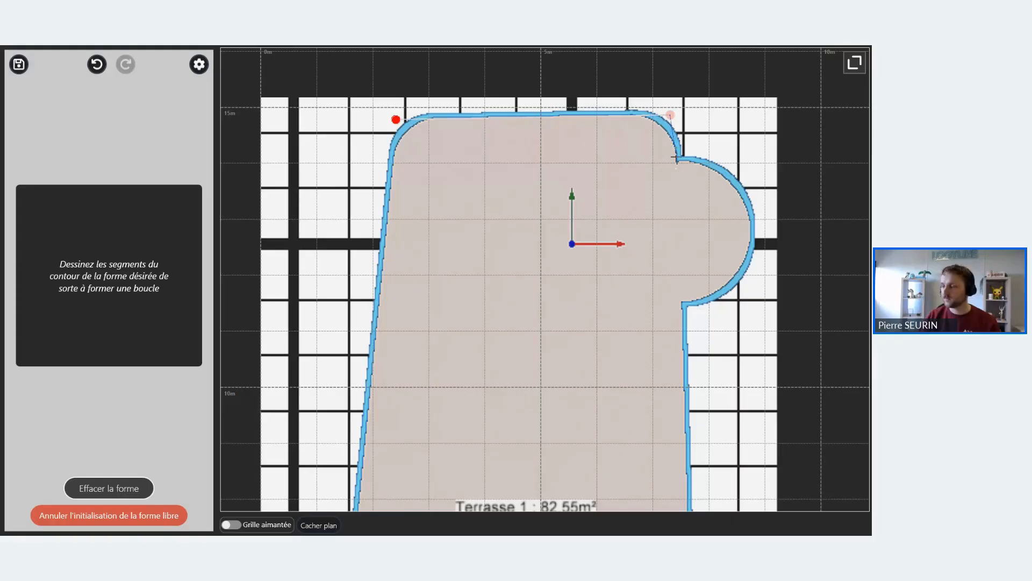
click(676, 160)
scroll(675, 301, down, 4)
scroll(682, 301, down, 4)
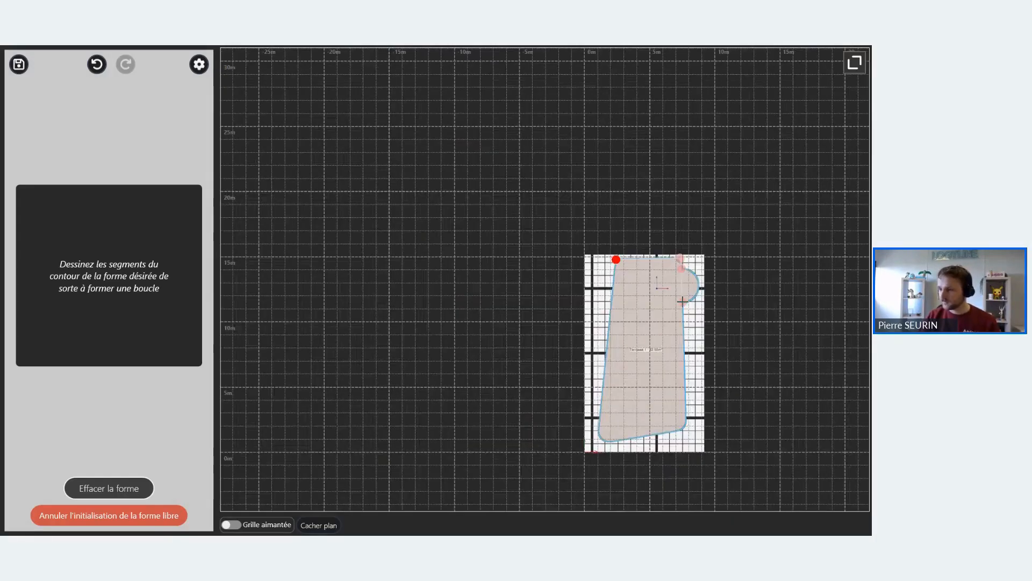
scroll(682, 301, down, 2)
scroll(680, 358, up, 10)
click(681, 357)
scroll(395, 441, down, 5)
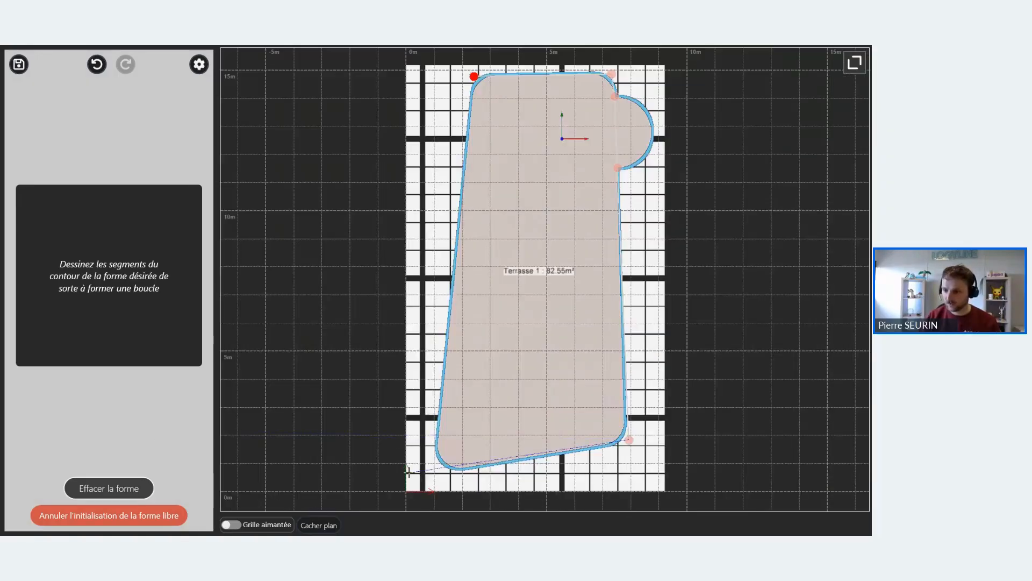
click(428, 474)
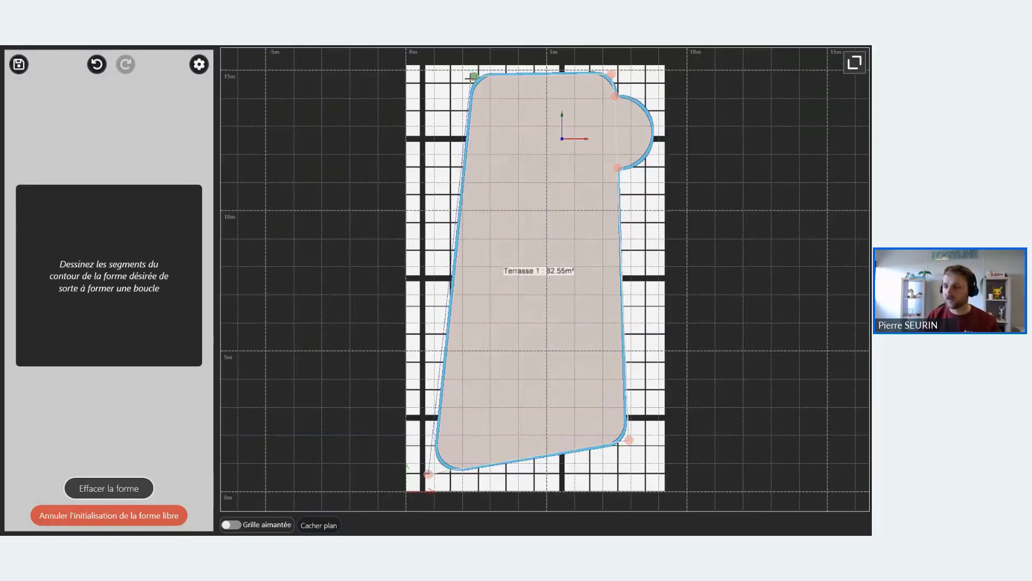
drag(597, 152, 667, 145)
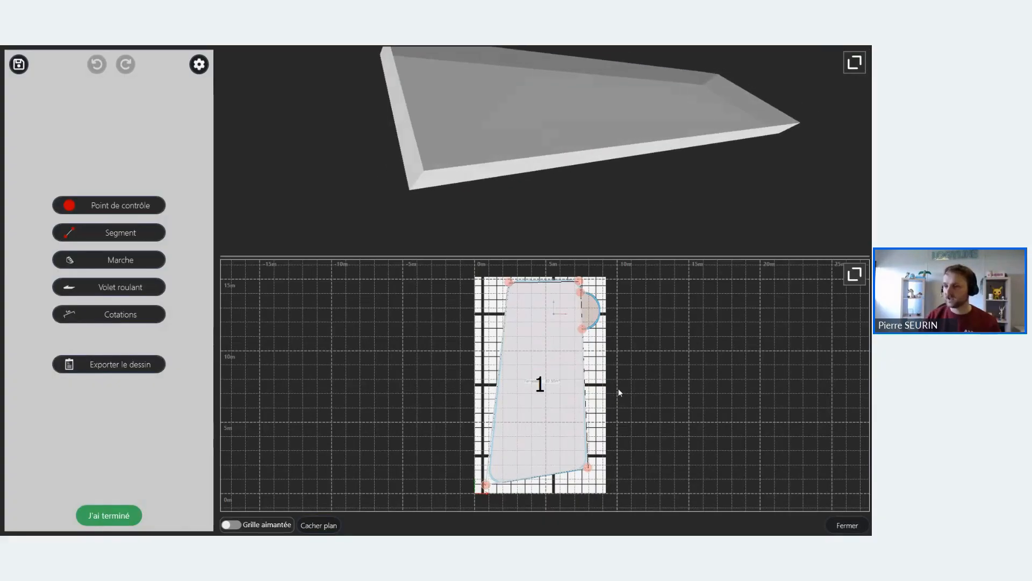
Change the straight segment across the rounded stairs to a circular arc.
scroll(578, 301, up, 5)
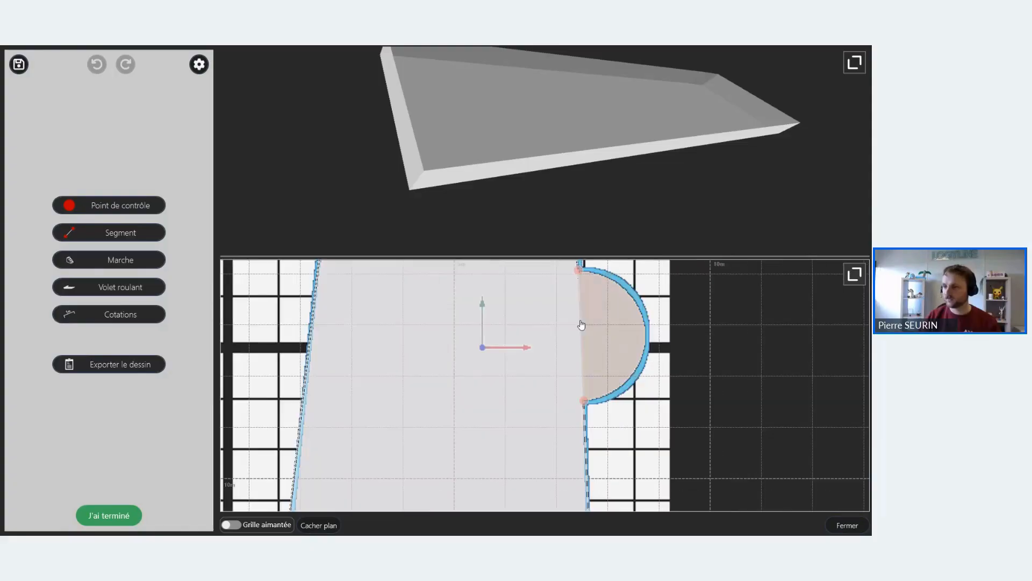
click(581, 325)
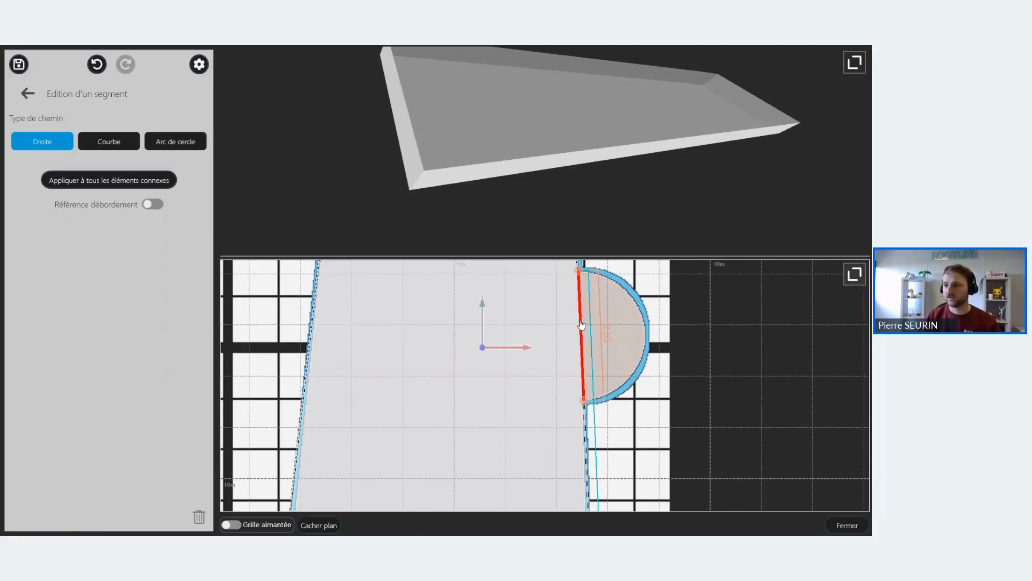
click(186, 143)
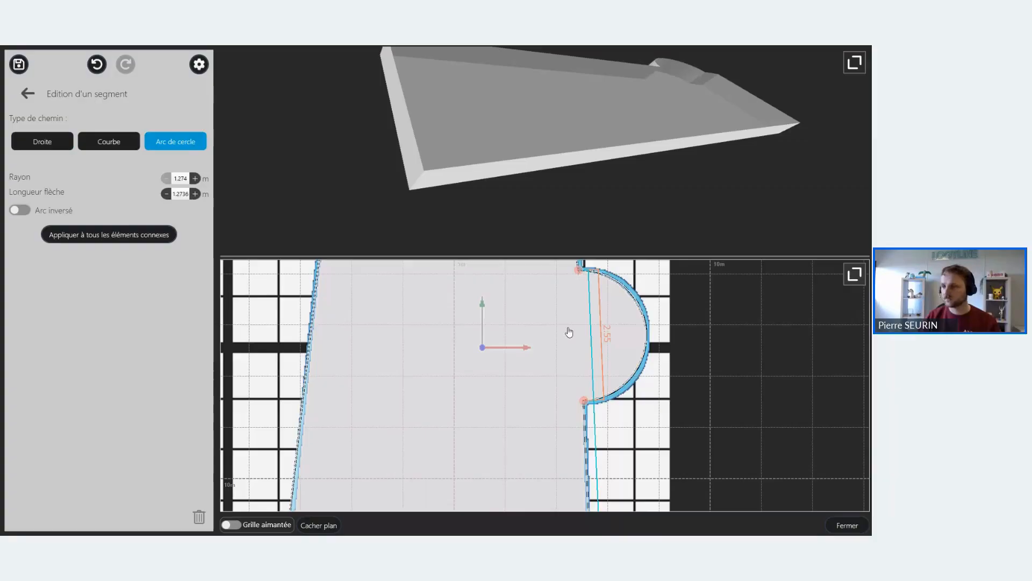
Round the pool's upper-left corner in the plan with a 0.6 m radius.
scroll(568, 330, down, 3)
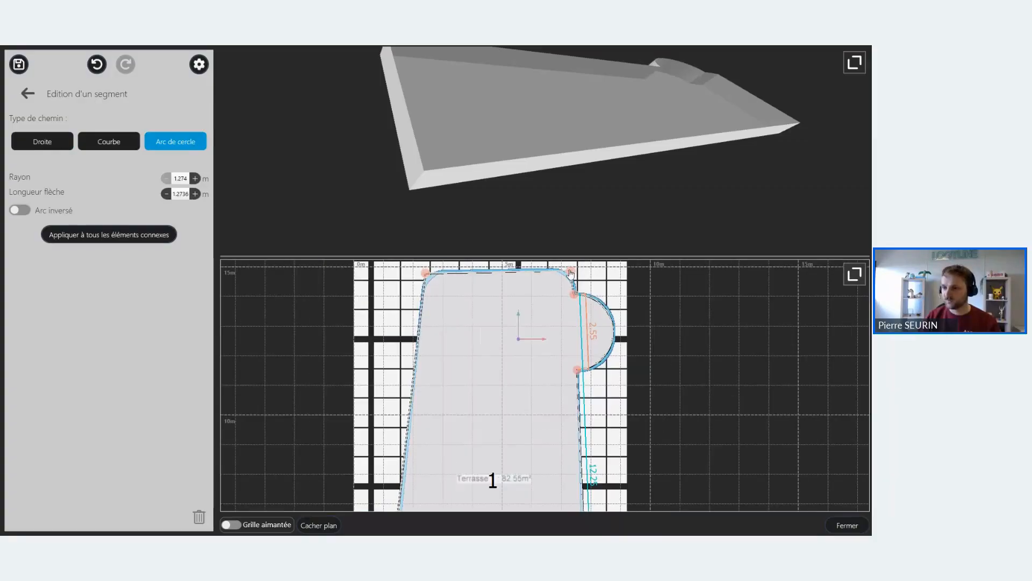
scroll(429, 274, up, 3)
click(429, 272)
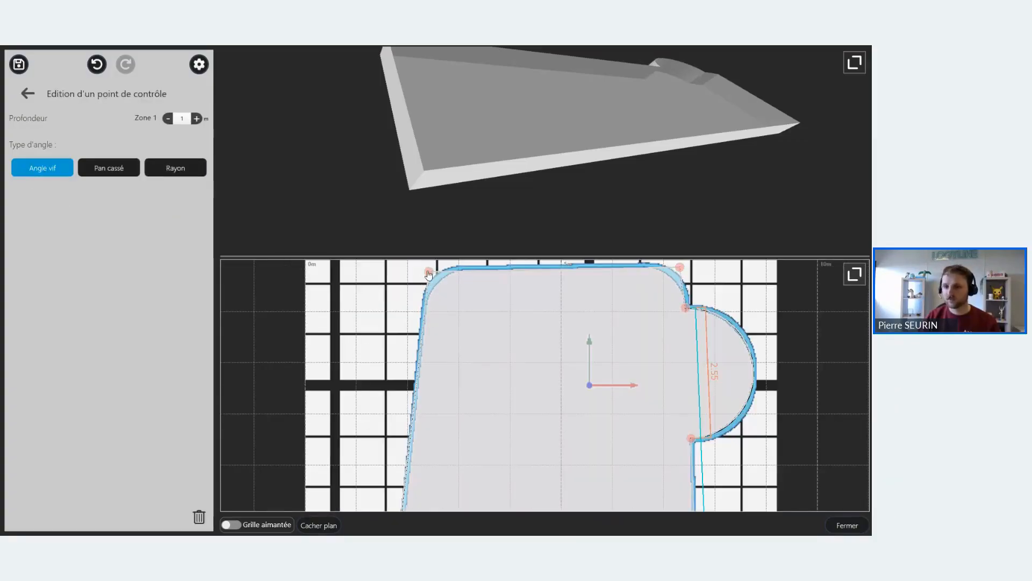
click(183, 169)
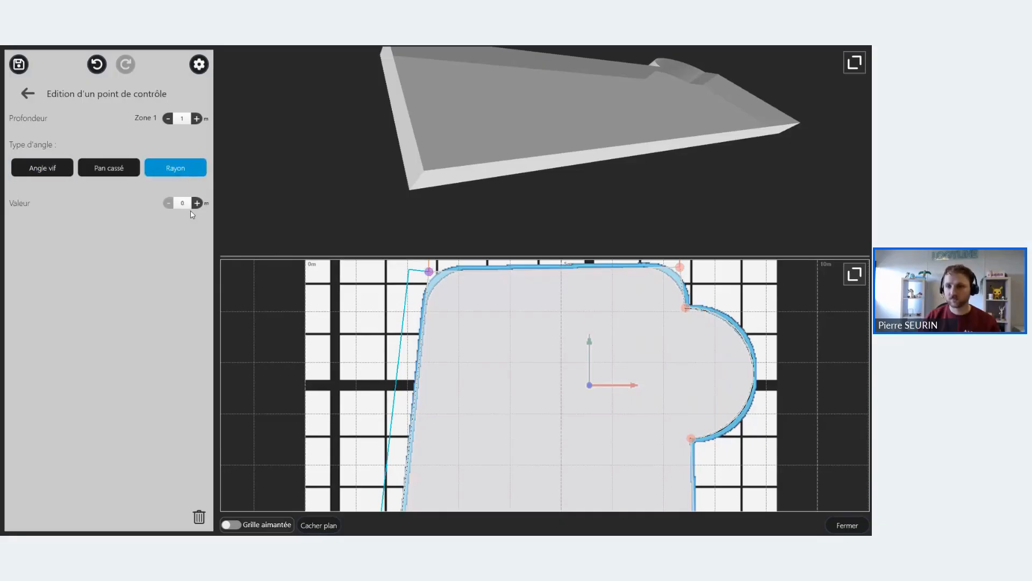
click(198, 203)
click(198, 203)
click(197, 203)
click(197, 203)
click(198, 204)
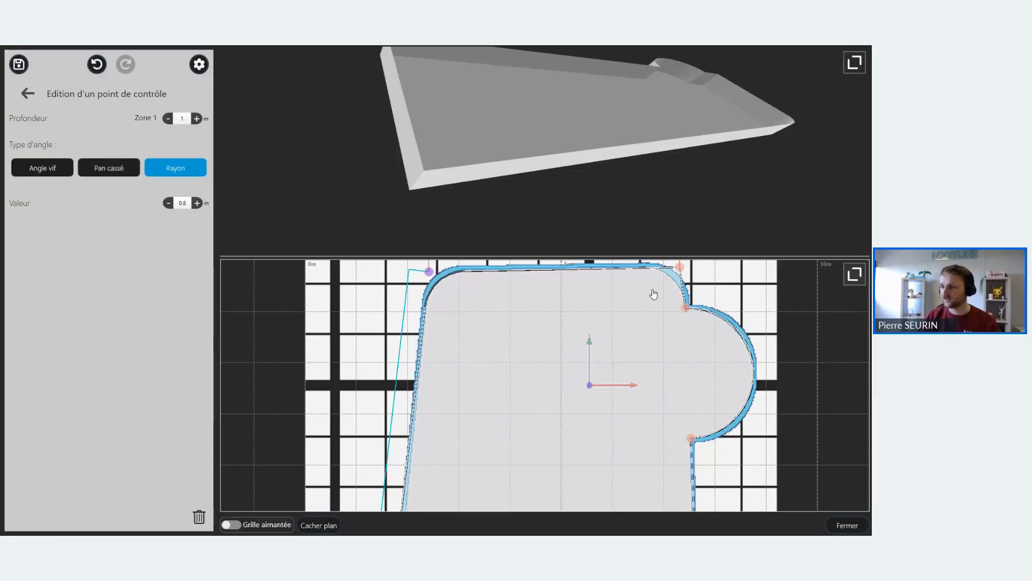
Round the pool's upper-right corner beside the stairs with a 0.7 m radius.
click(679, 267)
click(169, 173)
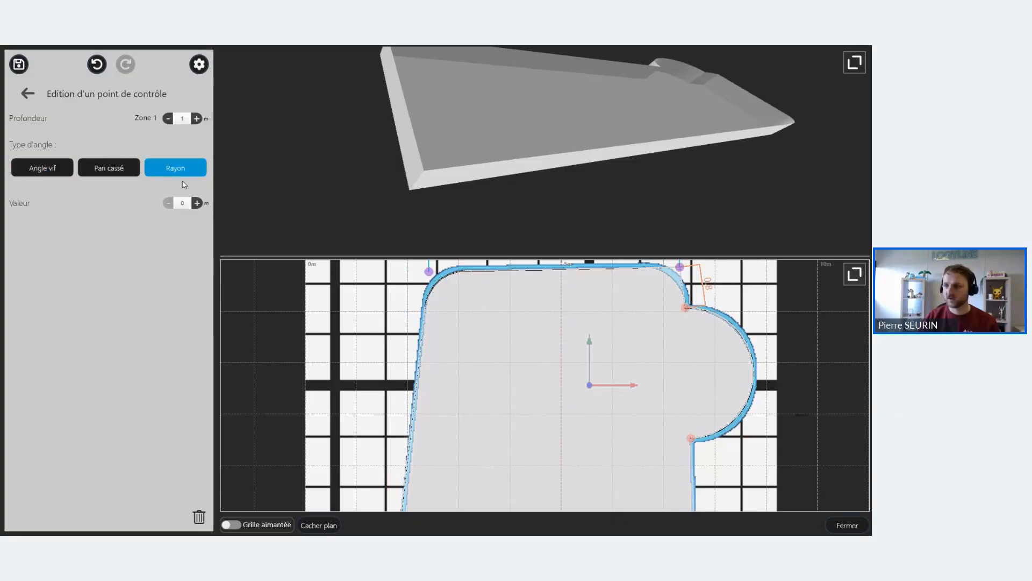
click(197, 203)
click(198, 203)
click(197, 202)
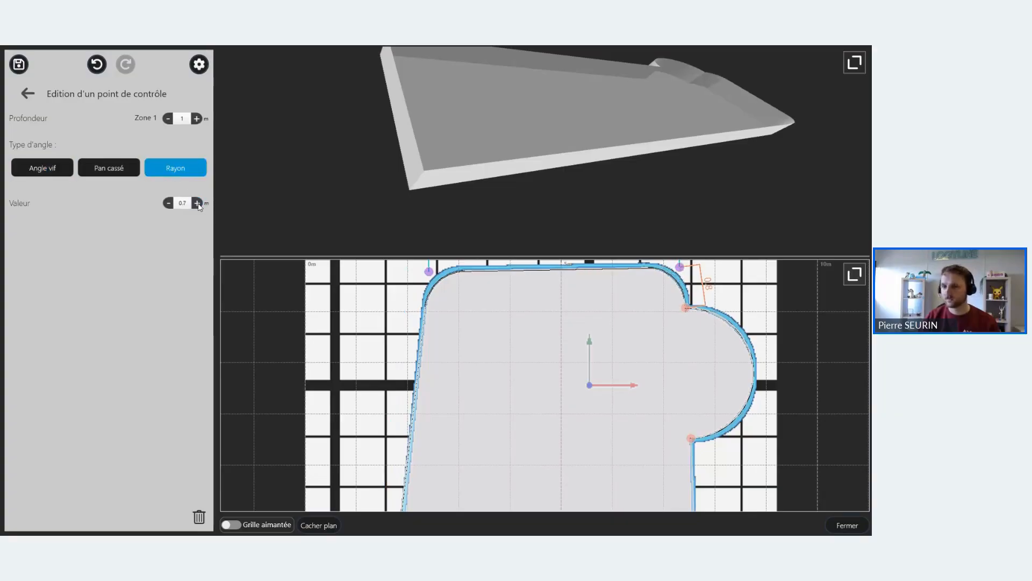
Round the pool's lower-left corner in the plan with a 0.9 m radius and shift its control point to match the reference outline.
scroll(362, 349, down, 2)
drag(362, 361, 386, 226)
drag(385, 394, 399, 268)
click(394, 454)
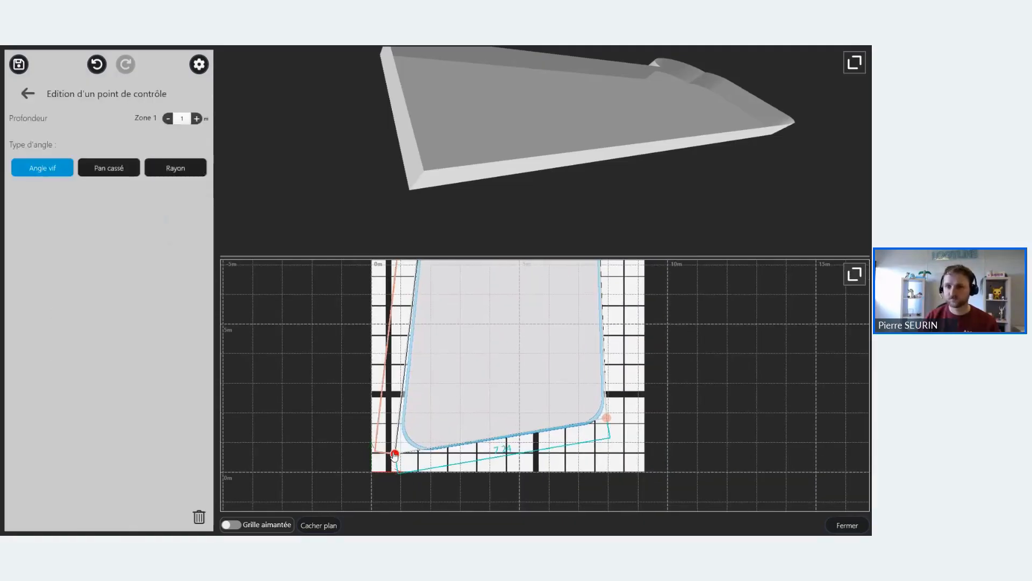
click(175, 174)
click(197, 203)
click(197, 203)
click(198, 202)
drag(397, 457, 401, 456)
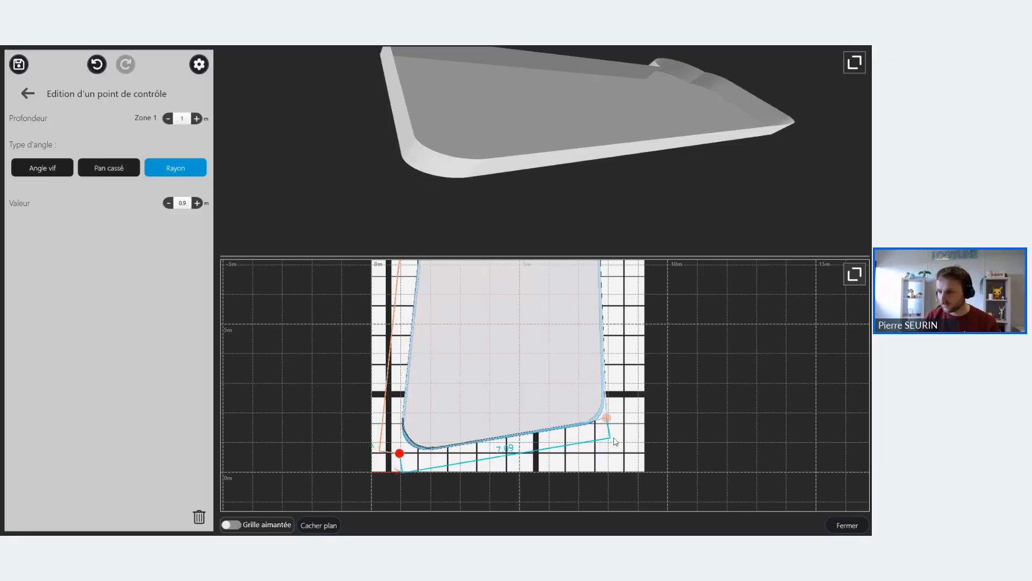
Round the pool's lower-right corner with a 0.7 m radius and move its control point inward to match the reference outline.
scroll(605, 418, up, 5)
click(42, 167)
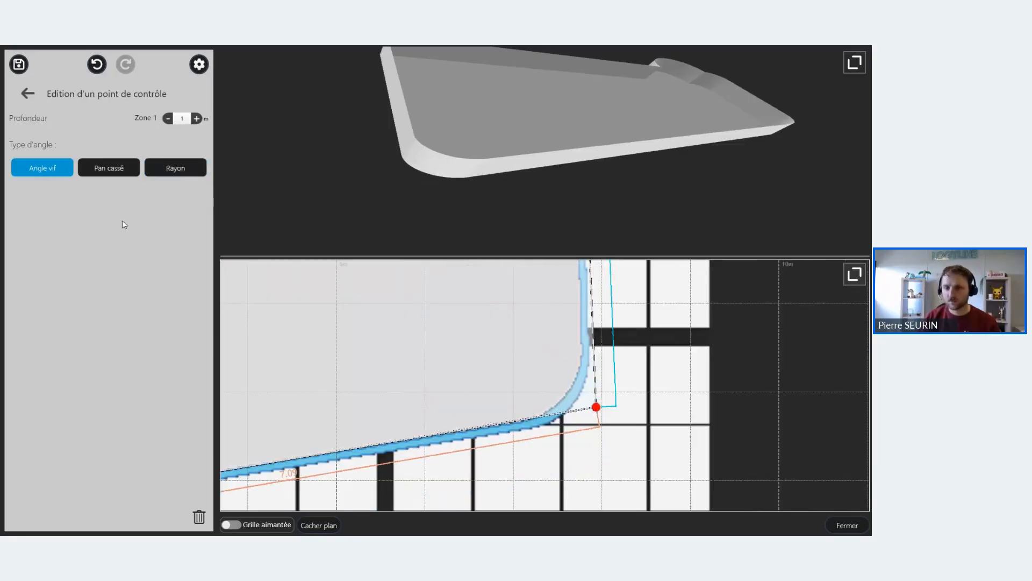
click(175, 168)
click(198, 205)
click(198, 204)
click(198, 204)
click(198, 204)
click(197, 204)
click(198, 205)
click(198, 205)
drag(598, 407, 583, 413)
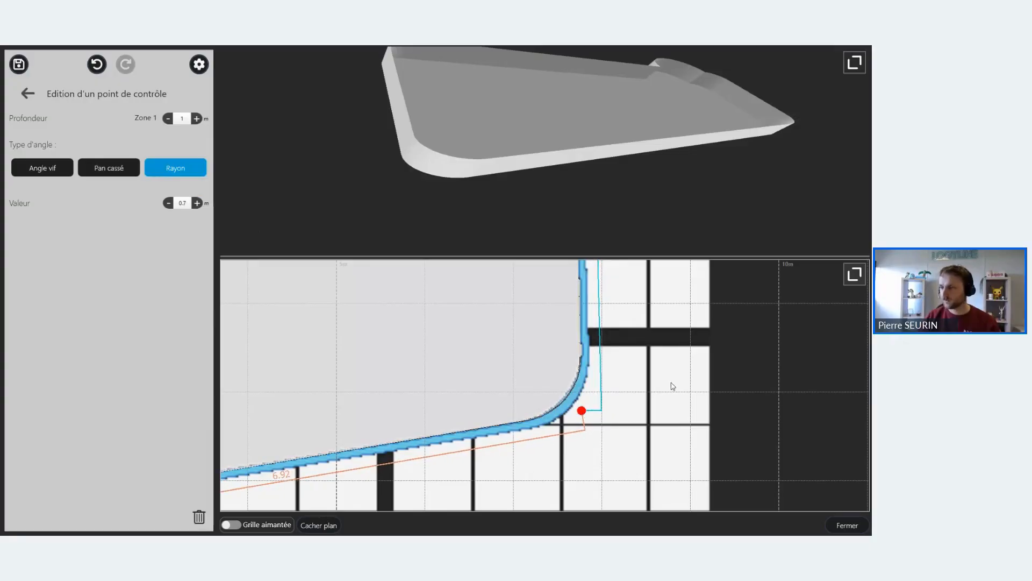
Check the traced outline around the stairs' arc against the reference and finish editing the pool shape.
scroll(672, 386, down, 9)
drag(669, 349, 655, 463)
scroll(651, 441, up, 10)
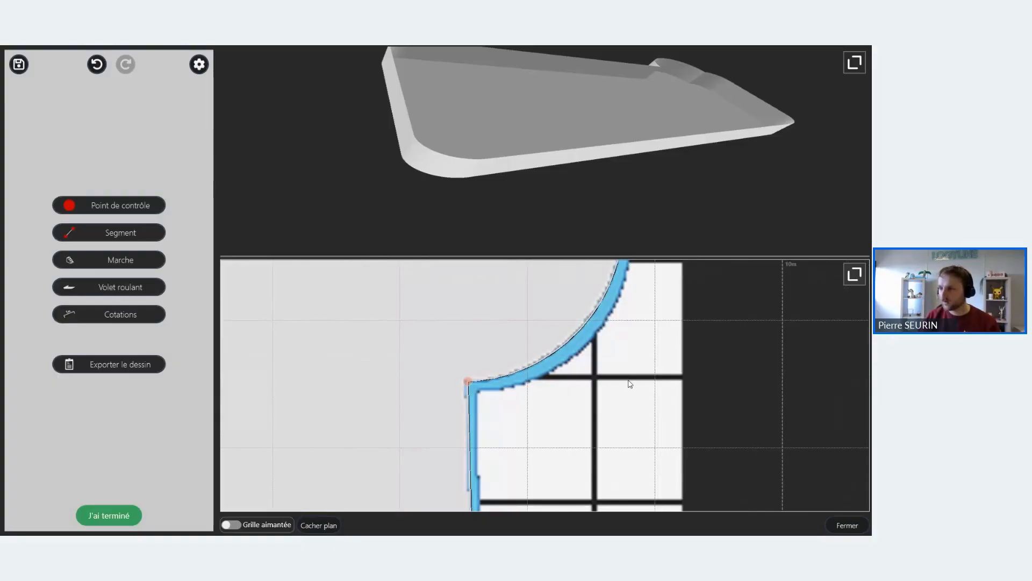
scroll(634, 378, down, 10)
drag(646, 301, 645, 359)
scroll(627, 323, up, 6)
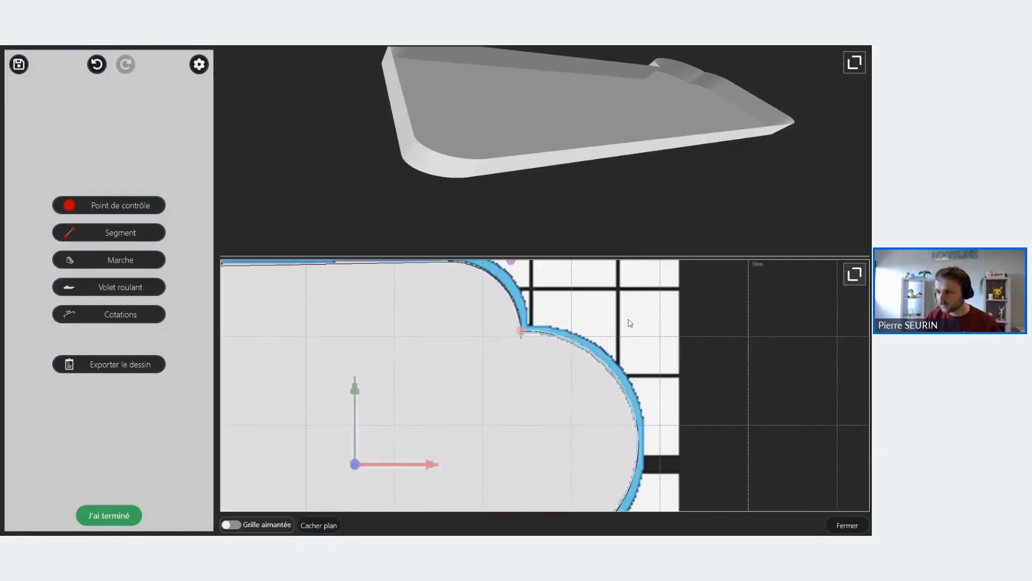
scroll(571, 292, down, 6)
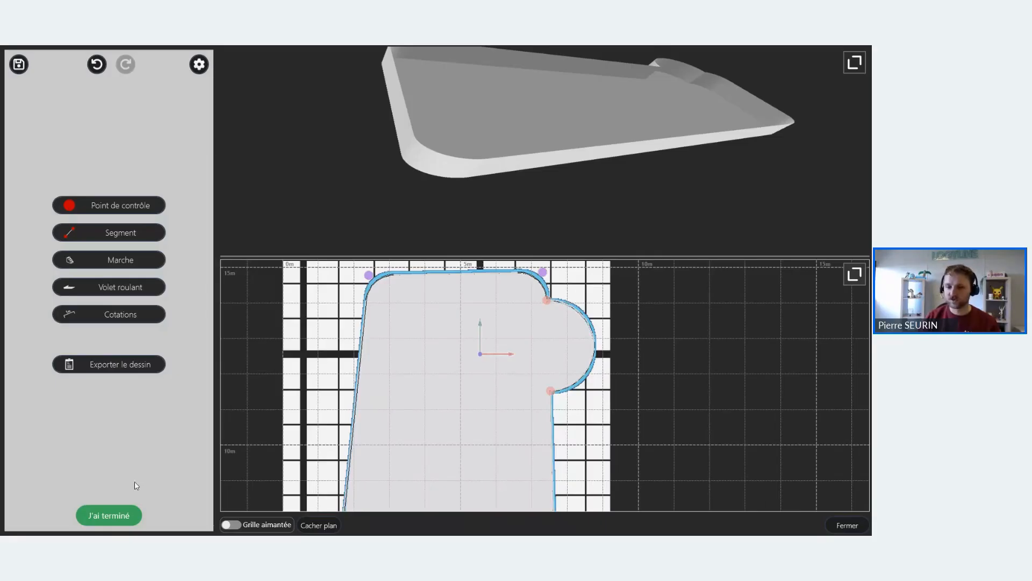
click(127, 511)
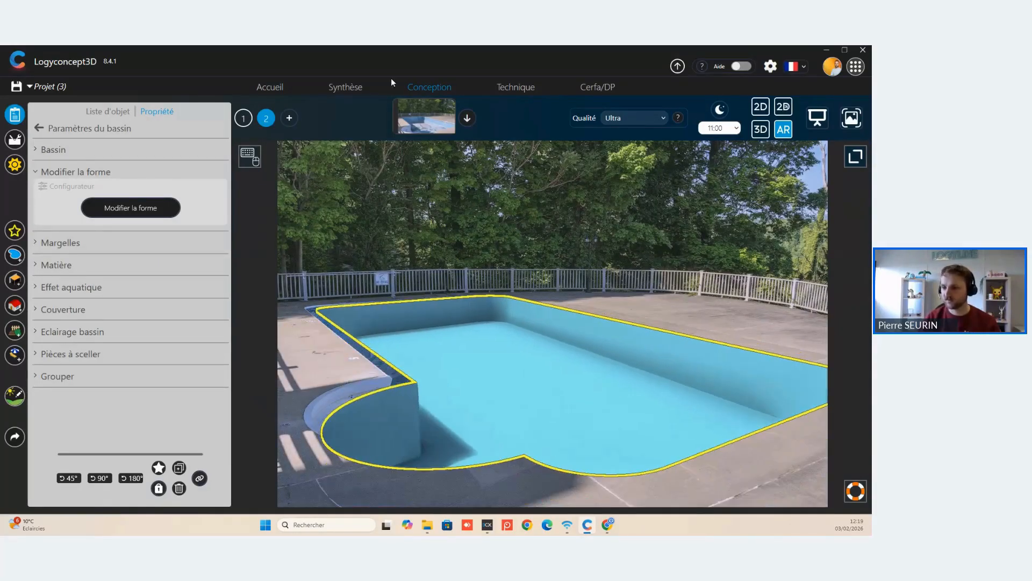
Align the pool with the existing basin in the photo, setting its rotation to 359°.
mouse_move(535, 391)
mouse_down()
mouse_move(500, 393)
mouse_move(531, 397)
mouse_up()
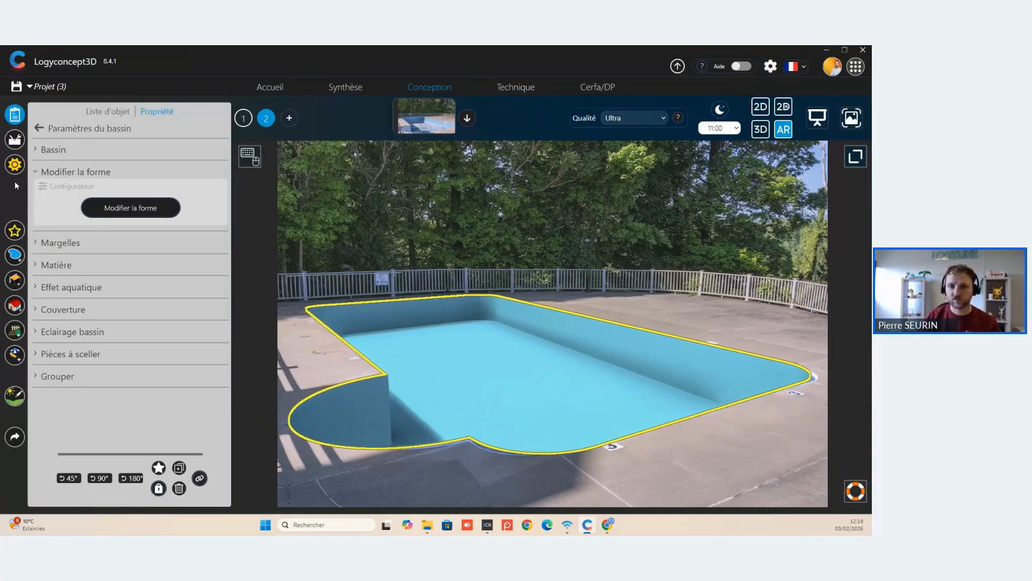
click(60, 149)
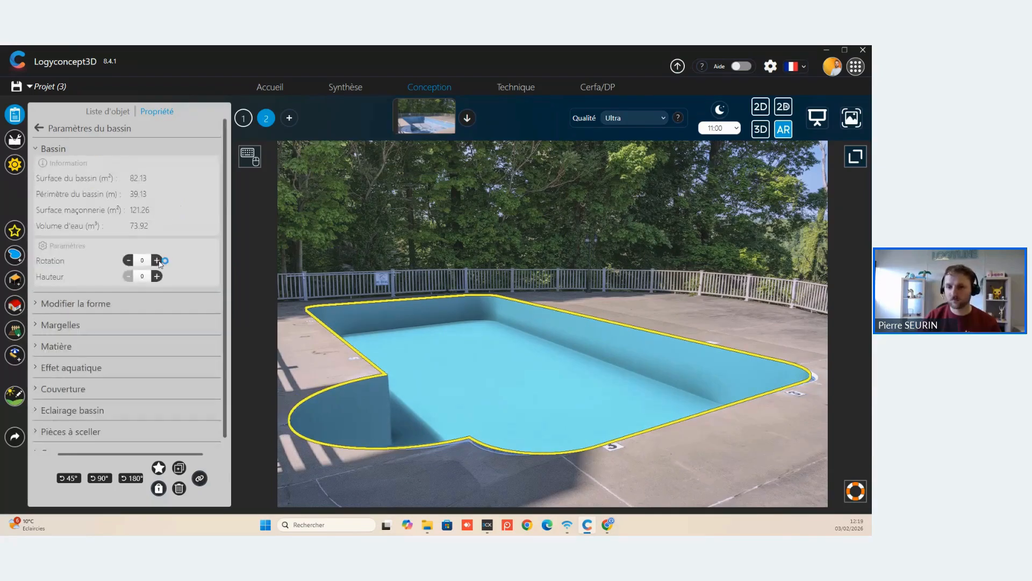
click(128, 260)
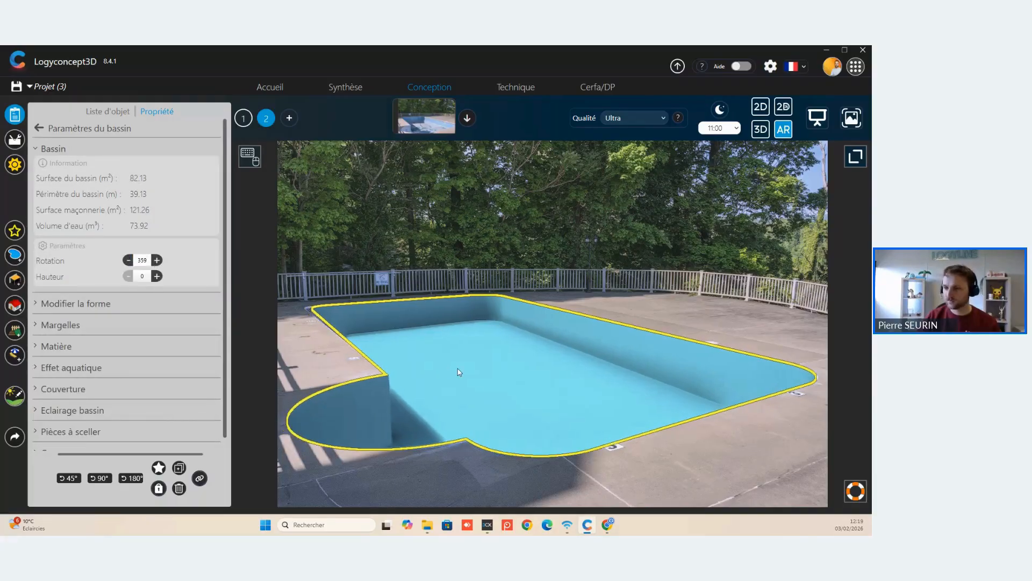
click(581, 307)
drag(491, 320, 486, 322)
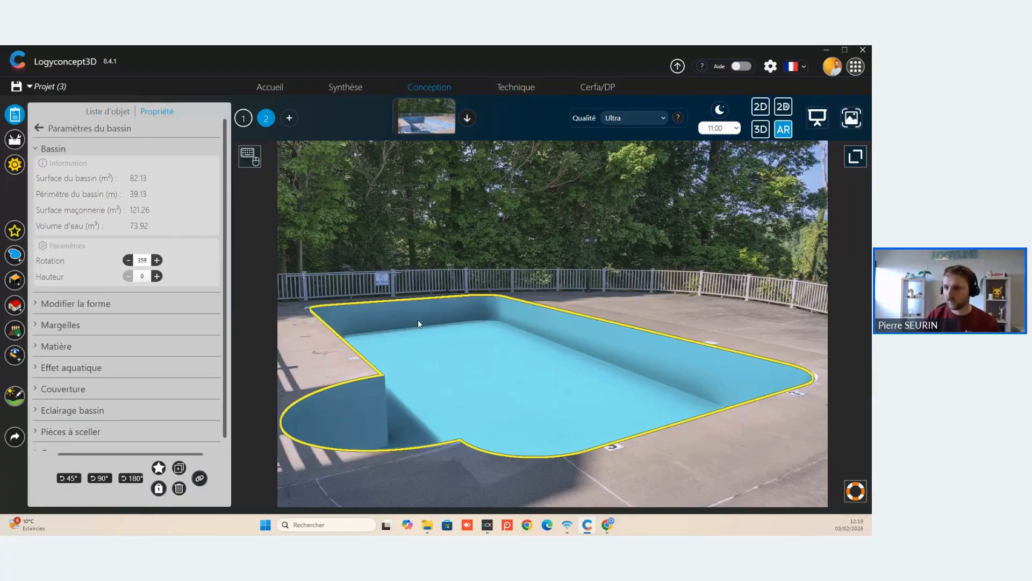
click(326, 326)
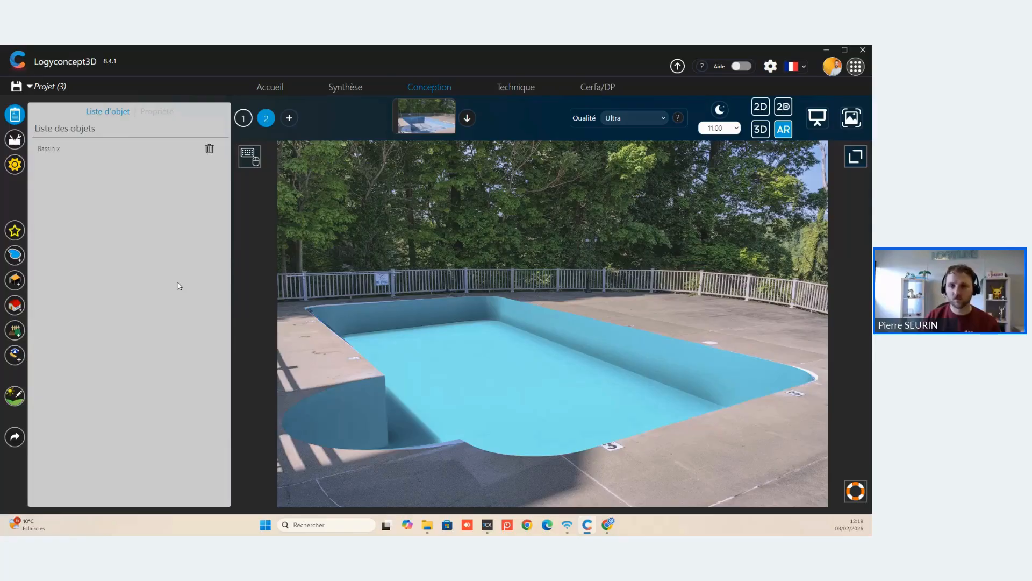
Enable the water effect on the recreated pool and switch to version 1 of the project.
click(539, 376)
click(121, 303)
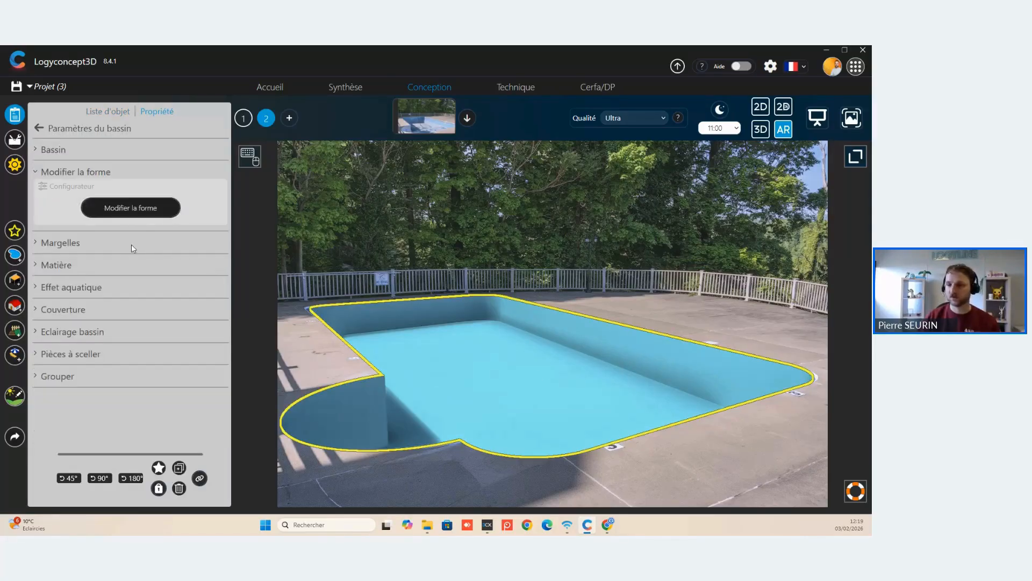
click(62, 266)
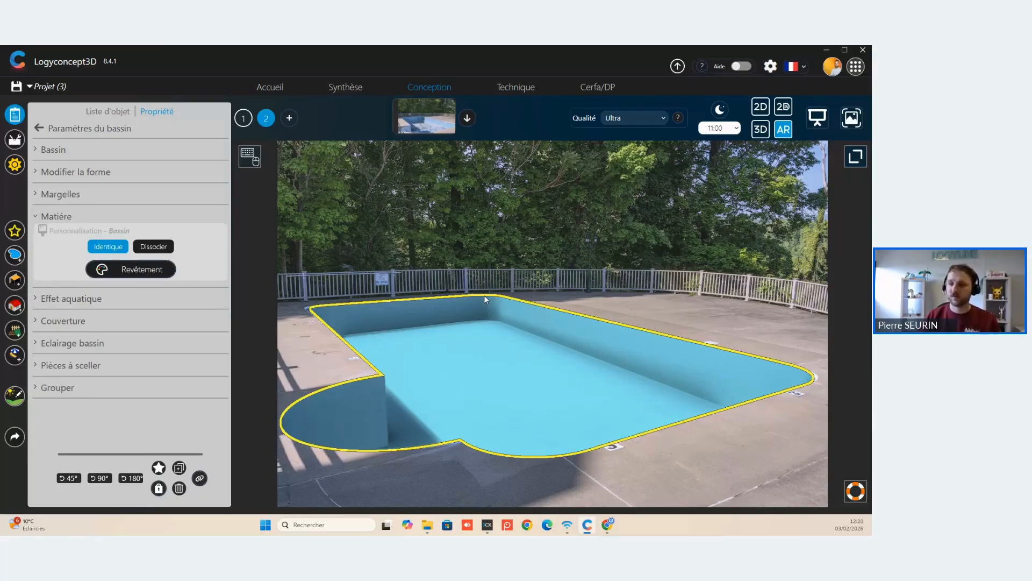
click(97, 303)
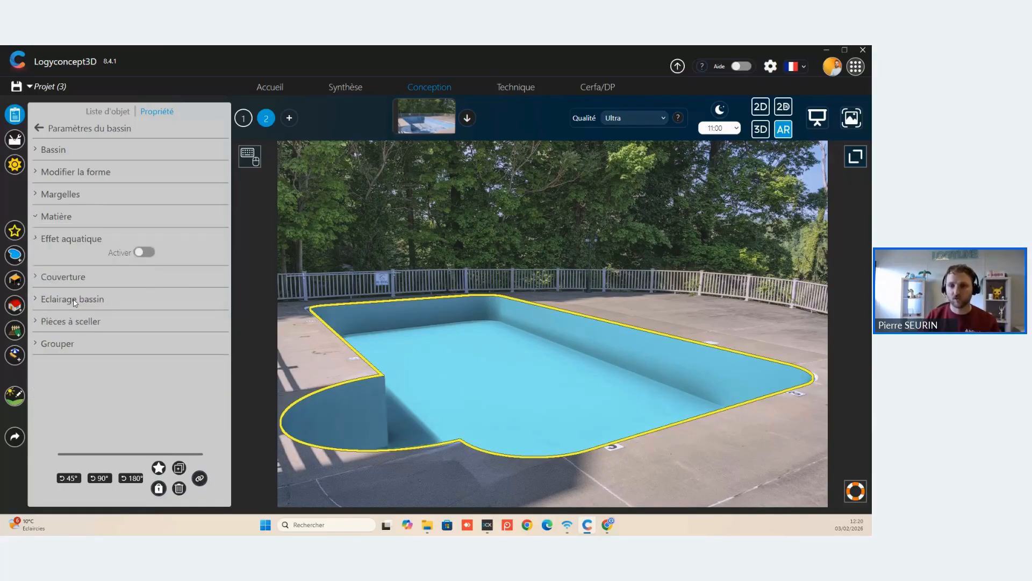
click(145, 252)
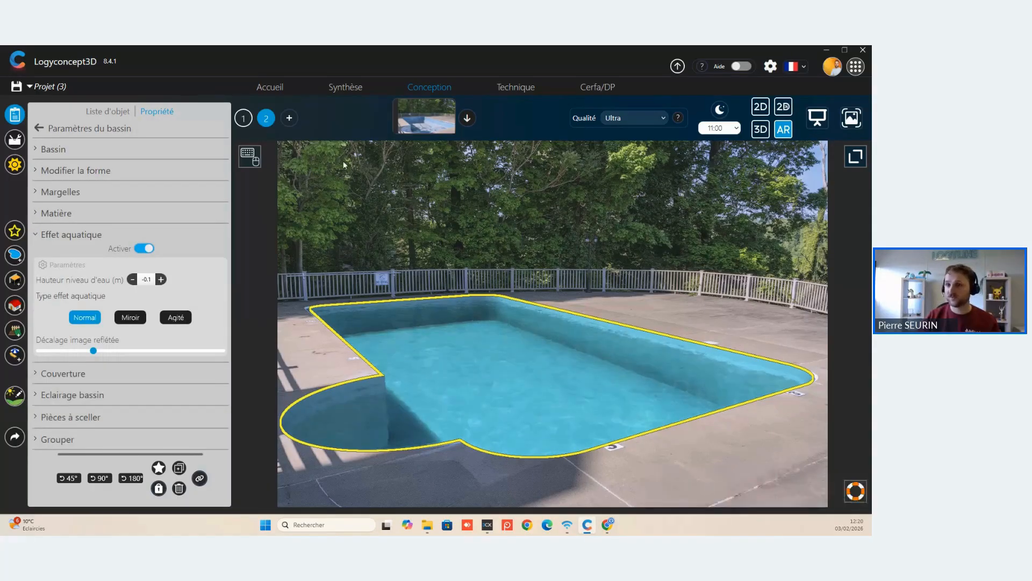
click(246, 120)
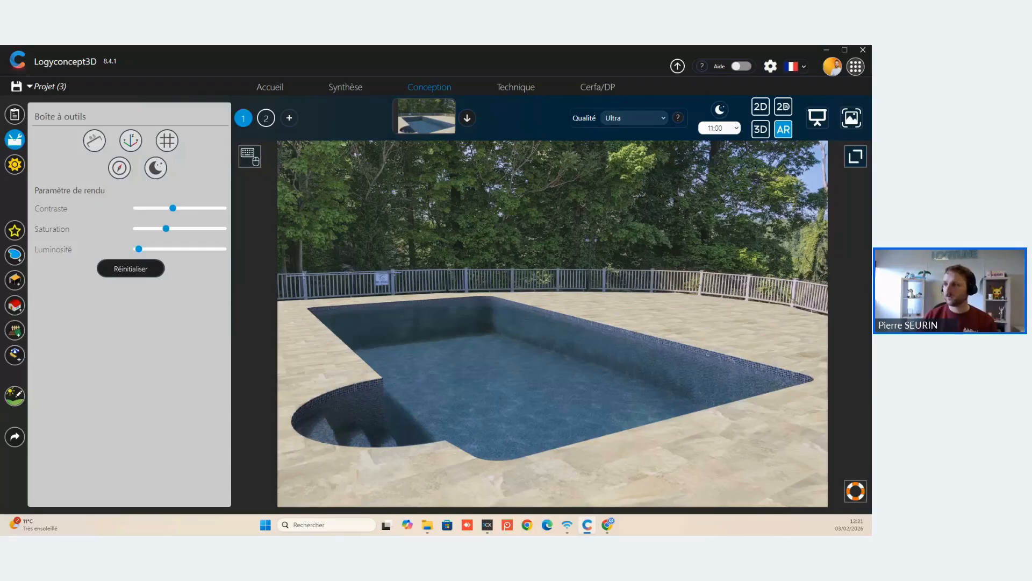
Switch to the Canva slideshow in Chrome and present its closing page 6 full screen.
mouse_move(612, 515)
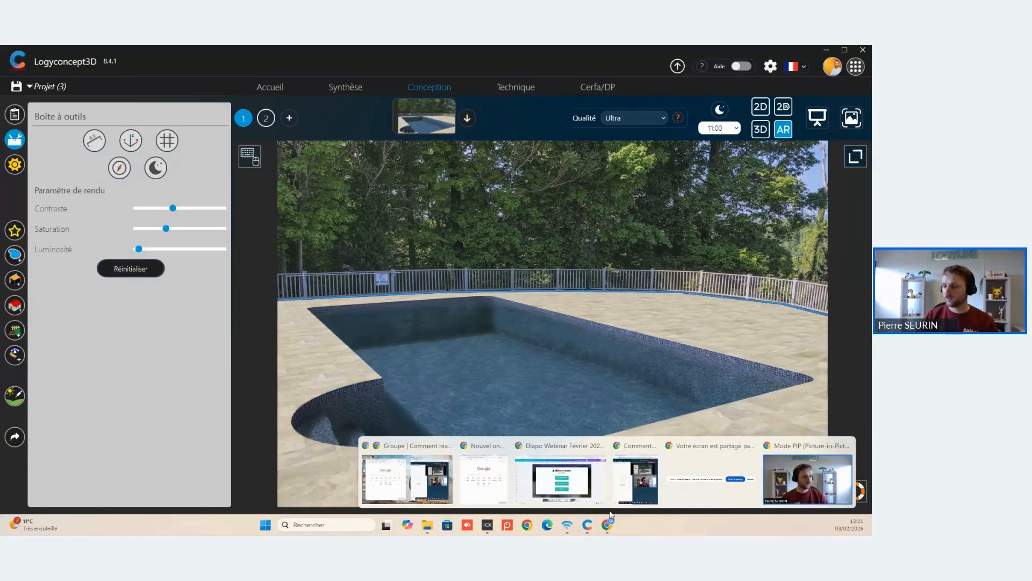
click(575, 465)
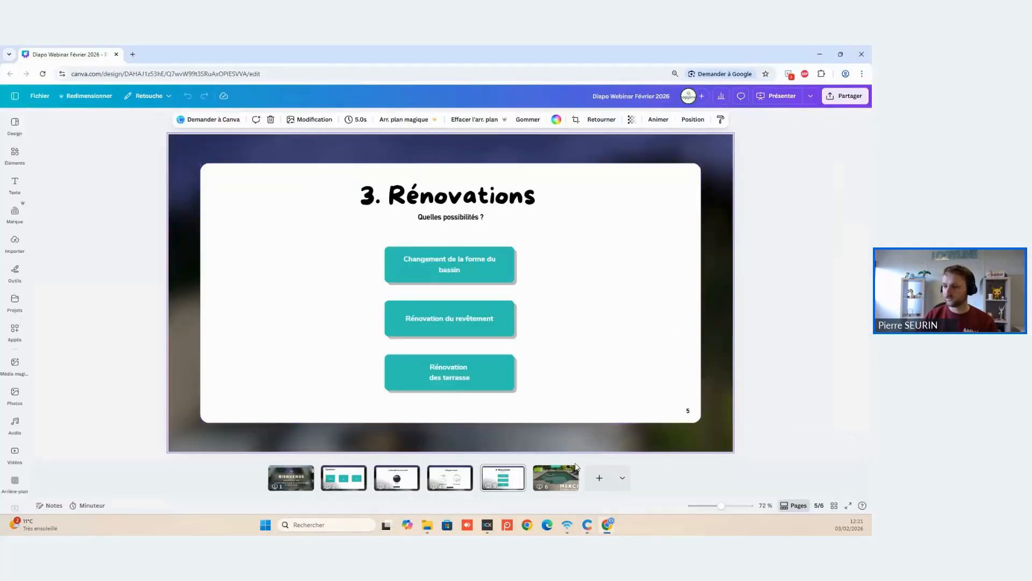
click(559, 477)
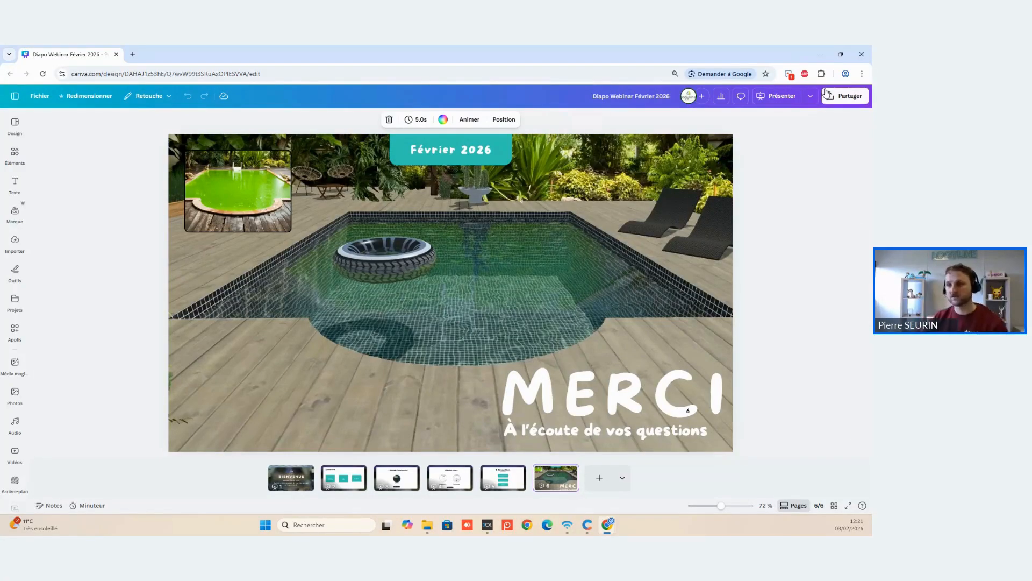
click(776, 96)
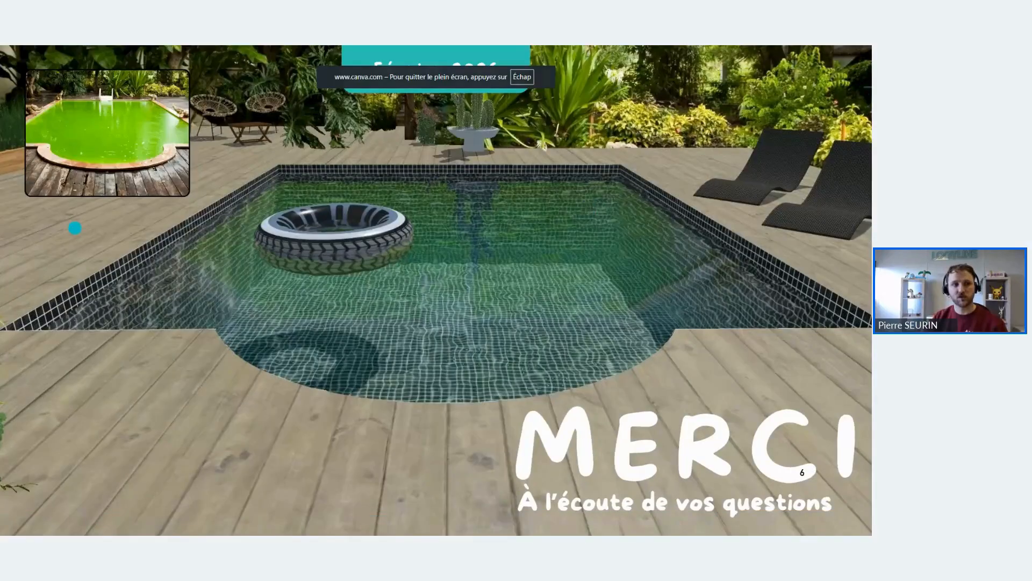
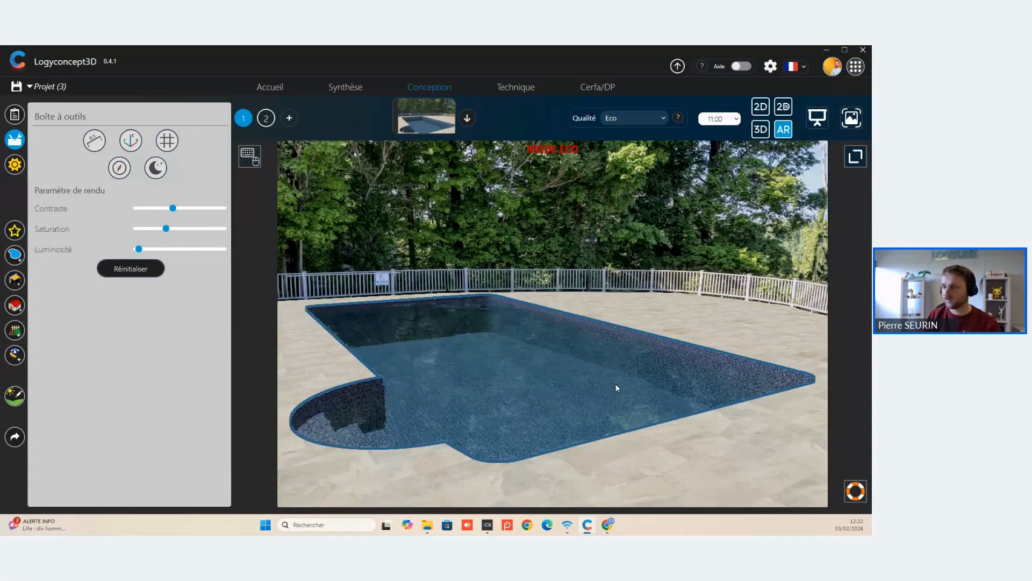
Compare the Ultra and Eco rendering qualities on the renovated pool, leaving the quality set to Ultra.
click(637, 116)
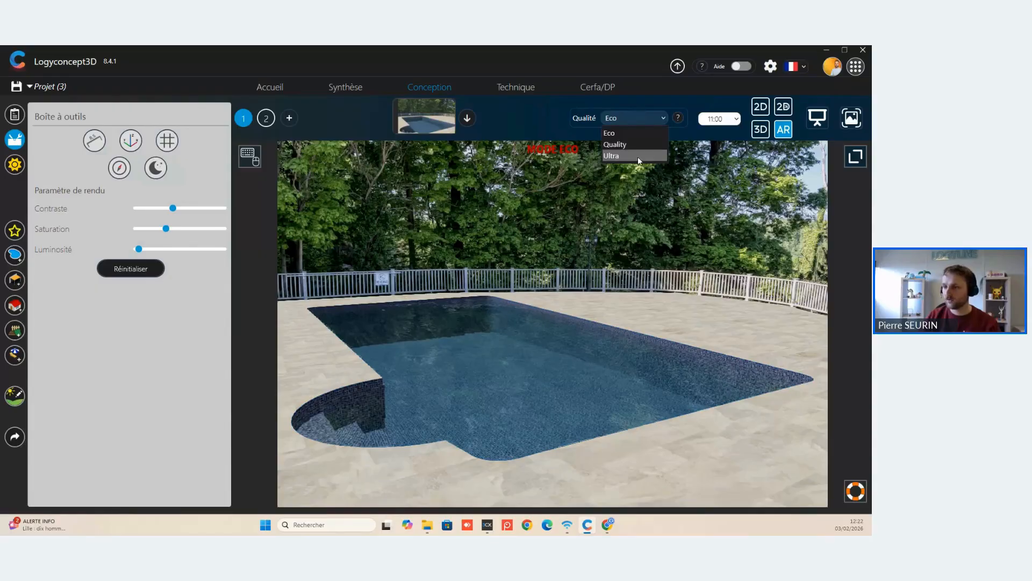
click(638, 157)
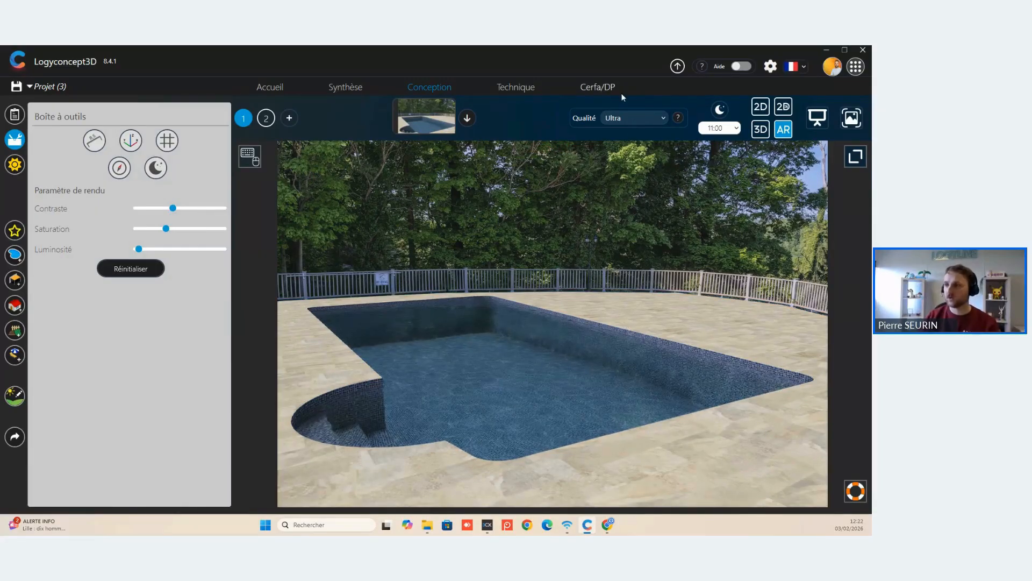
click(626, 126)
click(621, 133)
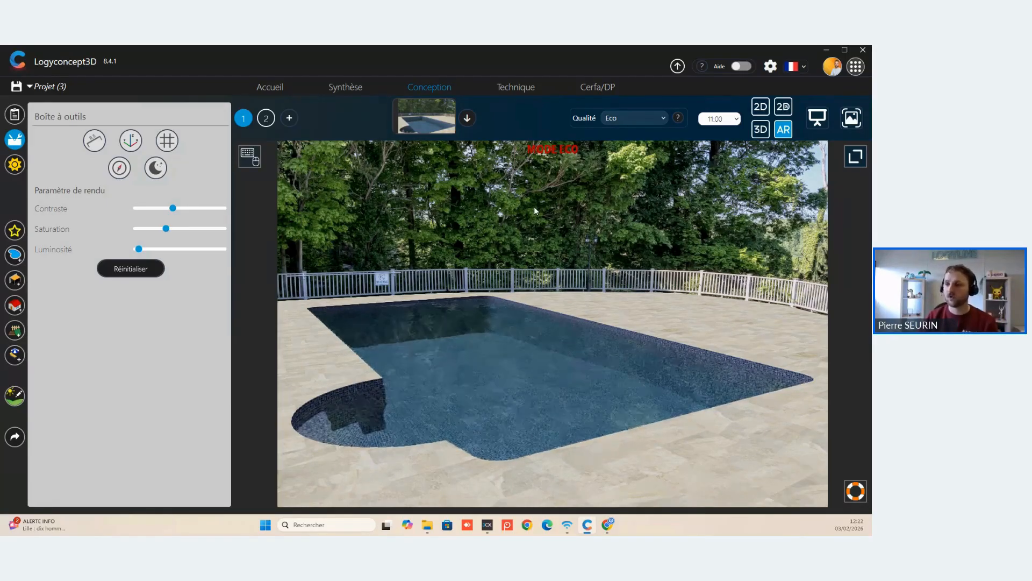
click(633, 121)
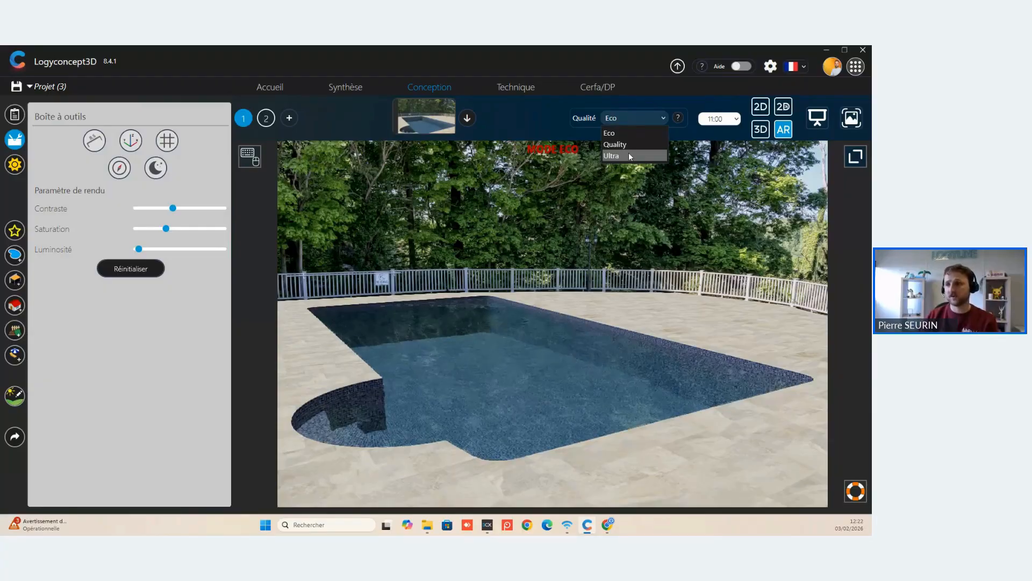
click(629, 155)
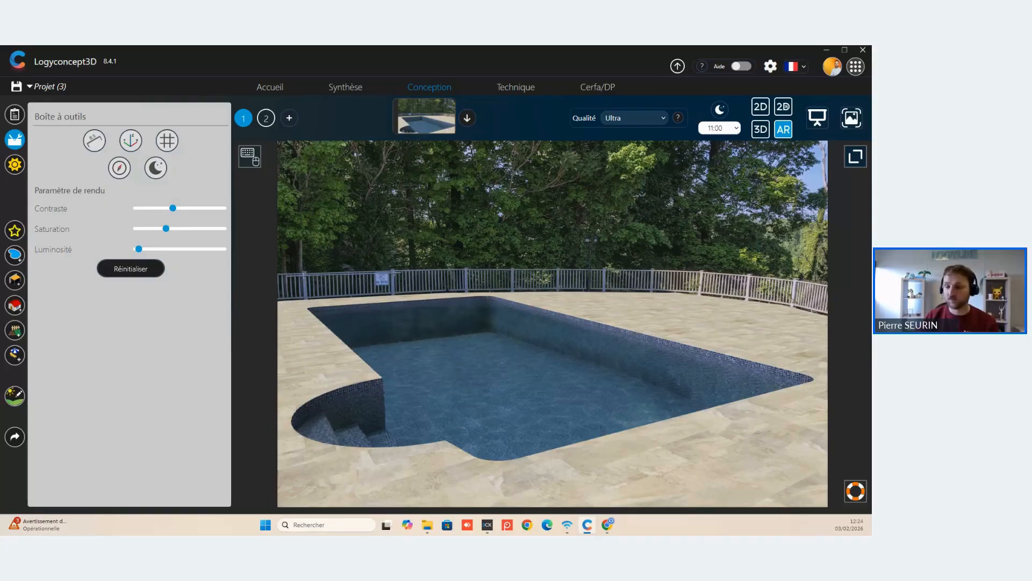
Enable copings around the renovated pool's edge.
click(513, 385)
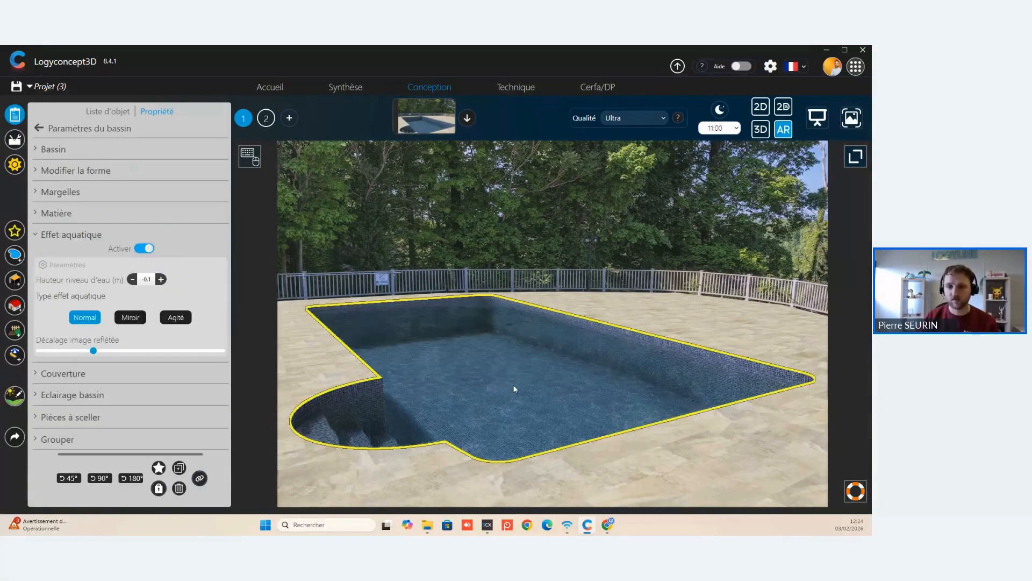
click(53, 193)
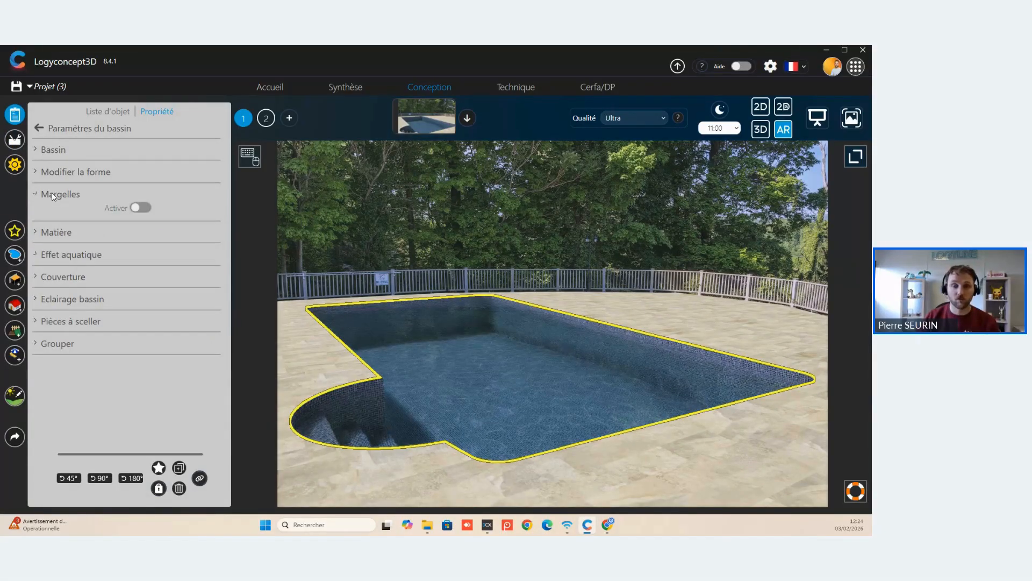
click(142, 208)
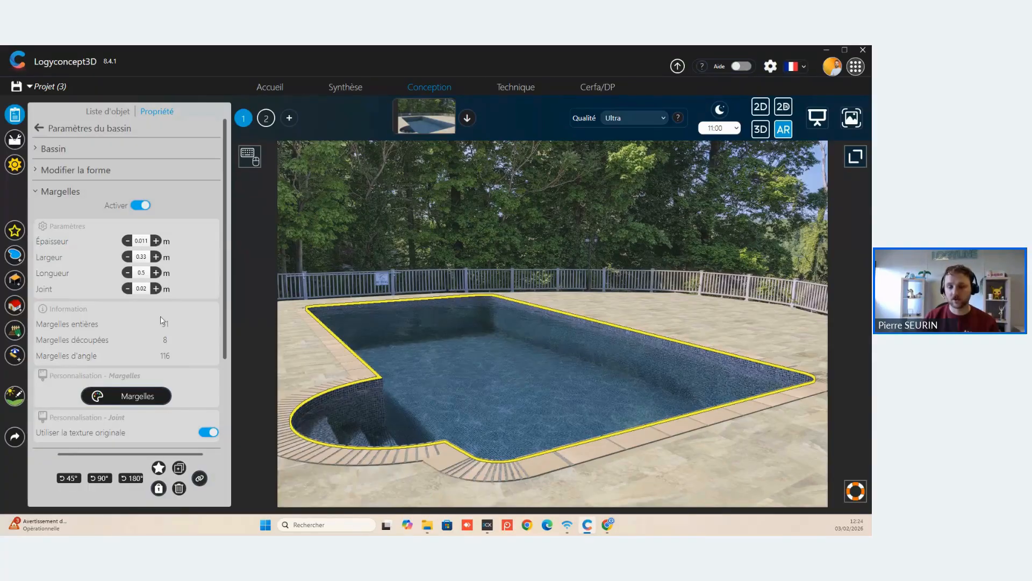
Browse the general catalogue of materials available for the pool copings.
click(136, 395)
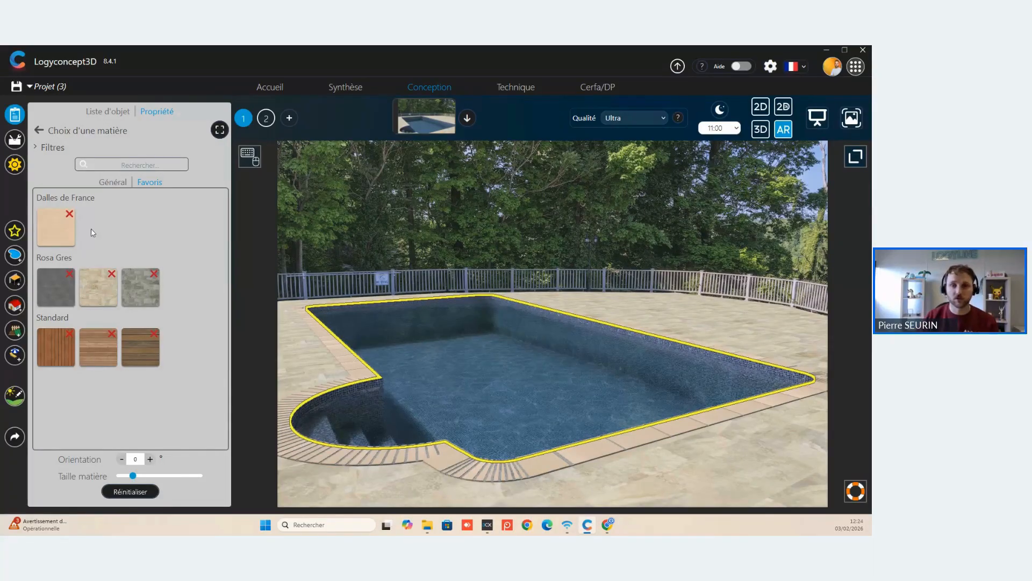
click(113, 182)
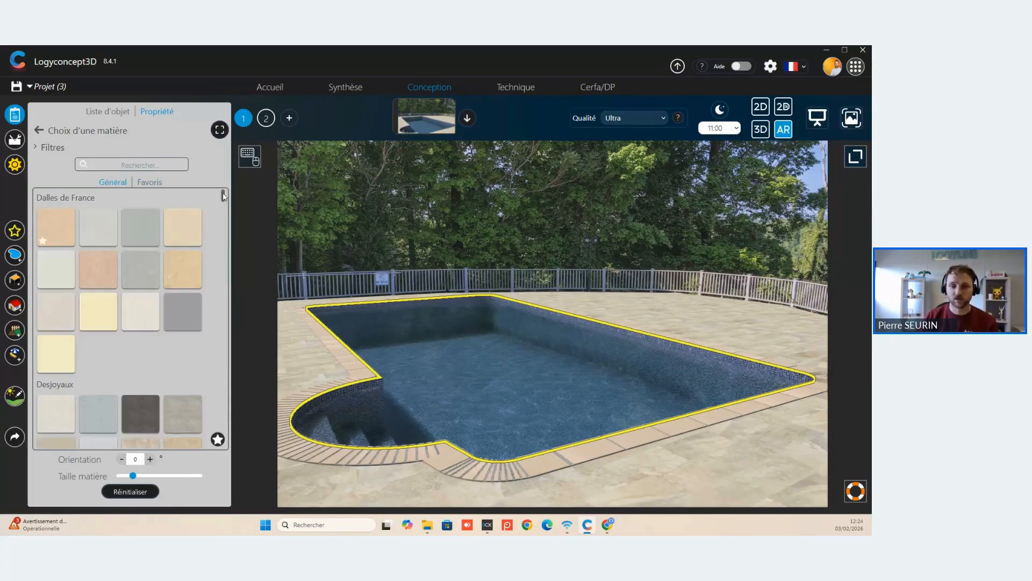
drag(224, 200, 233, 444)
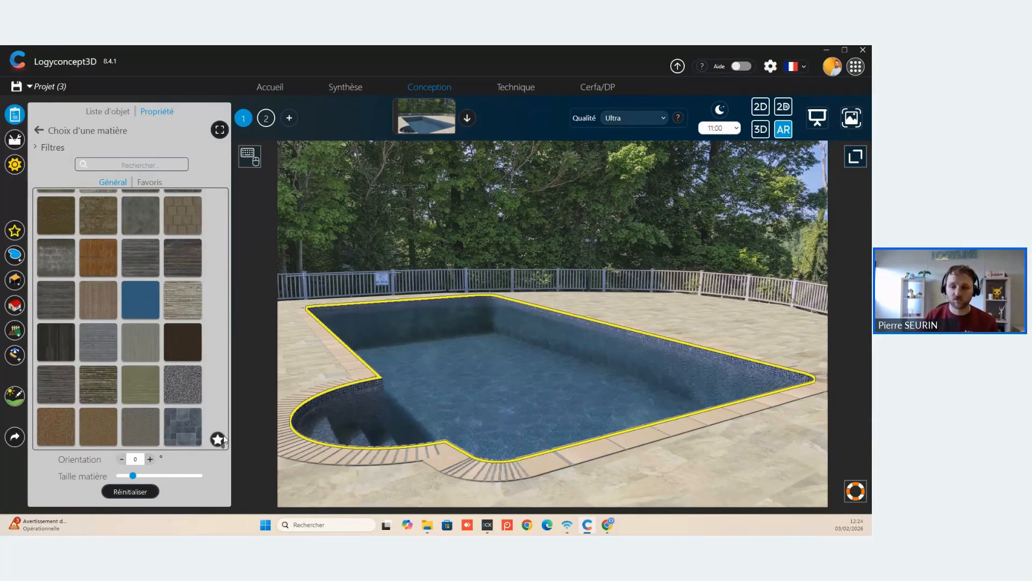
scroll(224, 428, down, 3)
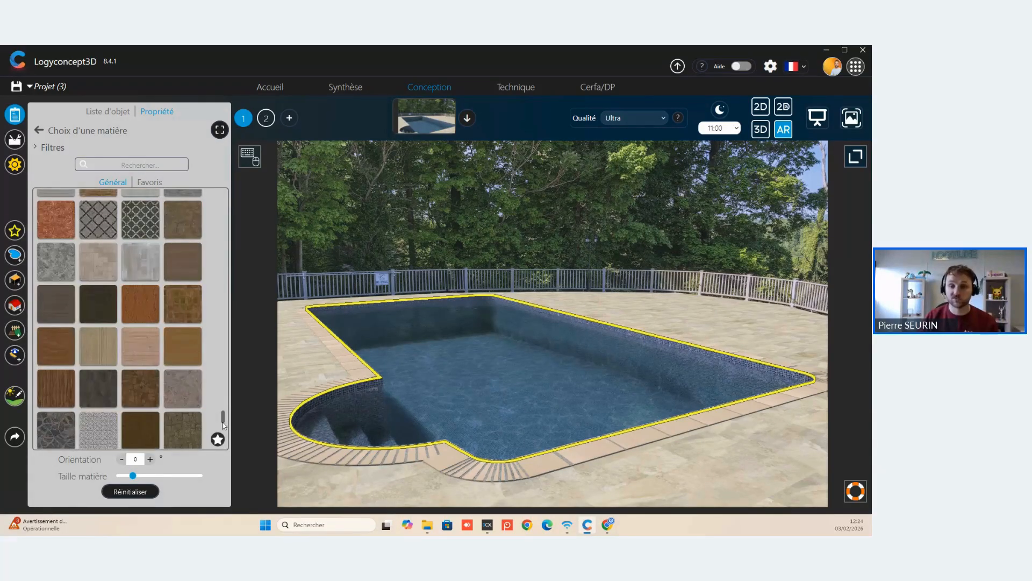
drag(224, 425, 233, 195)
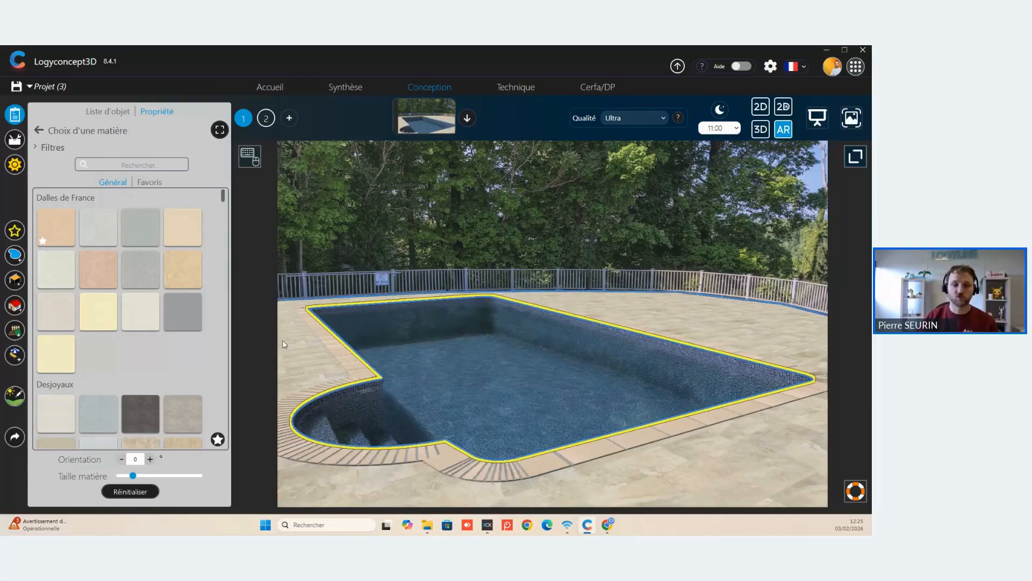
Set the thickness of the terrace around the pool to 1.
click(16, 331)
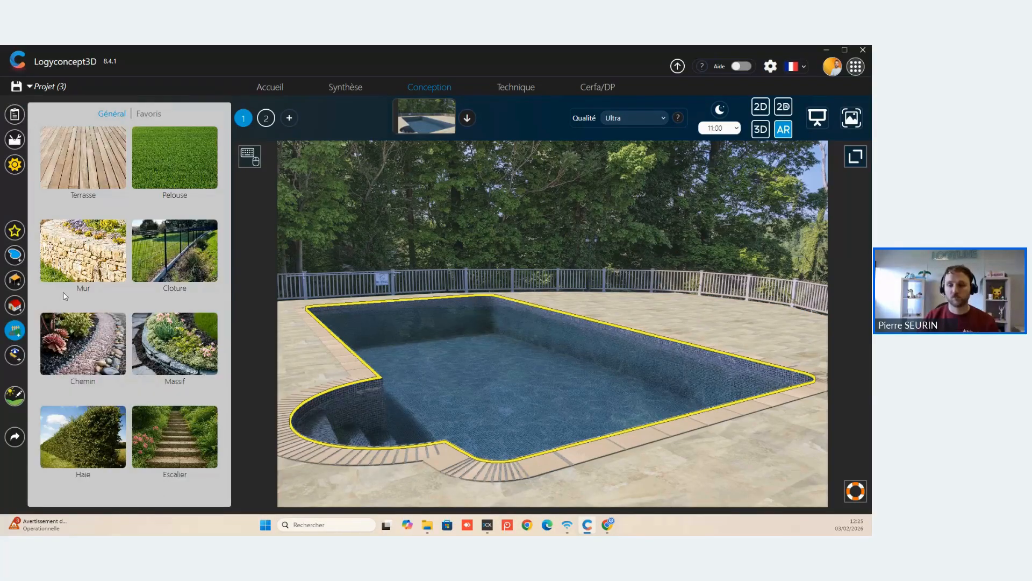
click(93, 167)
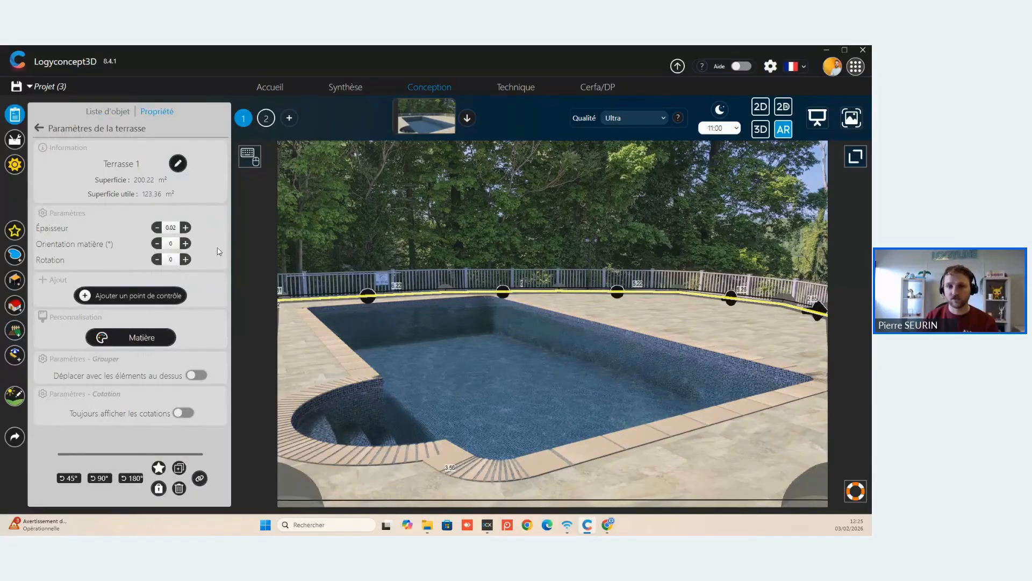
click(185, 227)
click(185, 228)
click(185, 227)
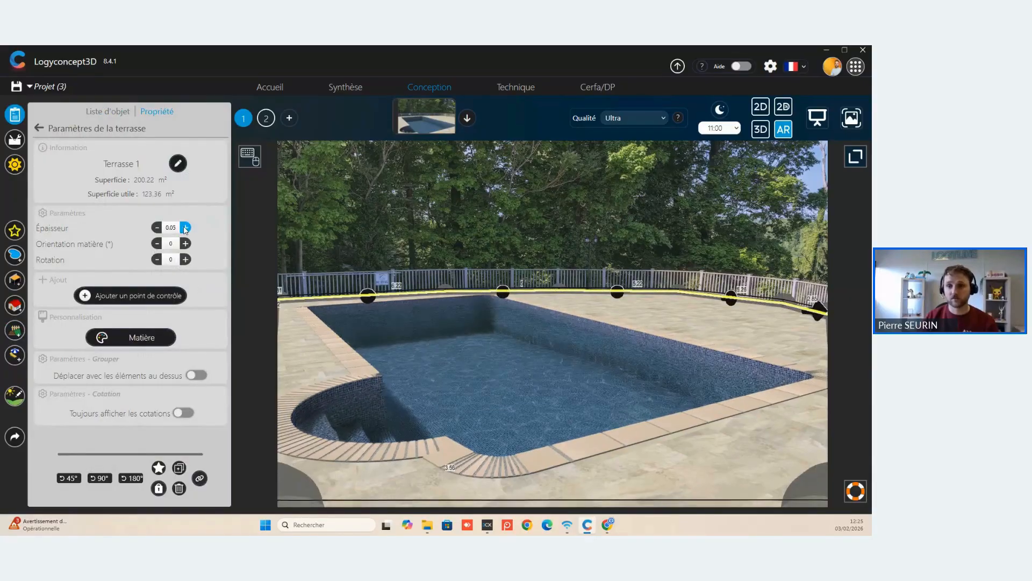
click(166, 228)
text(1)
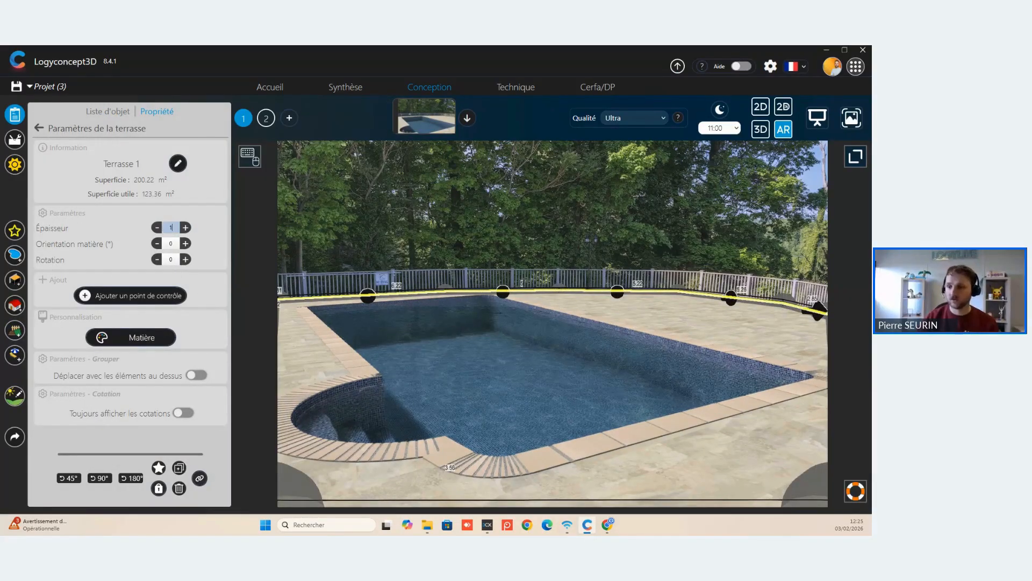
key(Return)
Show the raised terrace in 3D and move its front corner control point slightly outward.
click(759, 128)
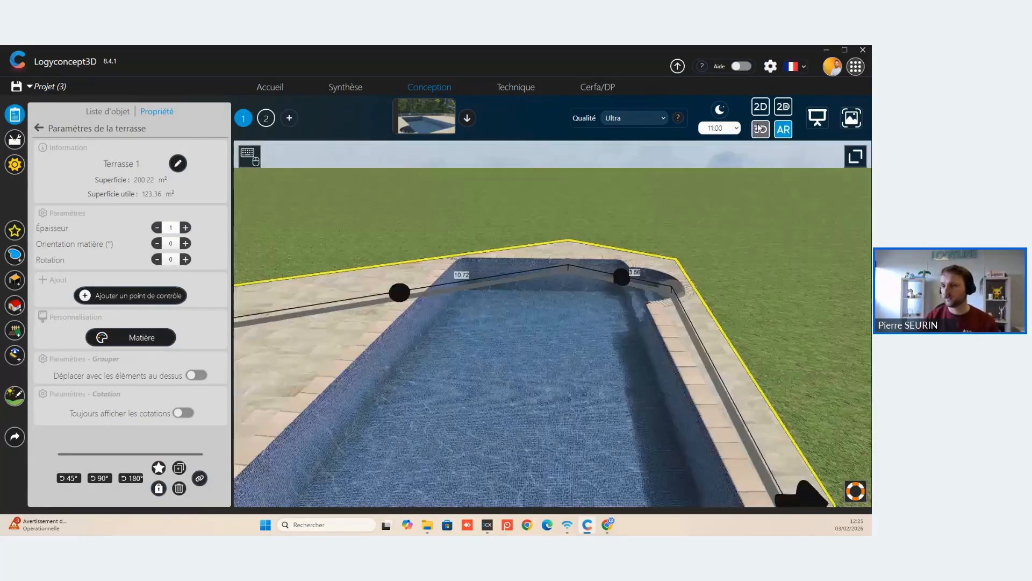
drag(861, 362, 670, 430)
click(450, 363)
click(580, 401)
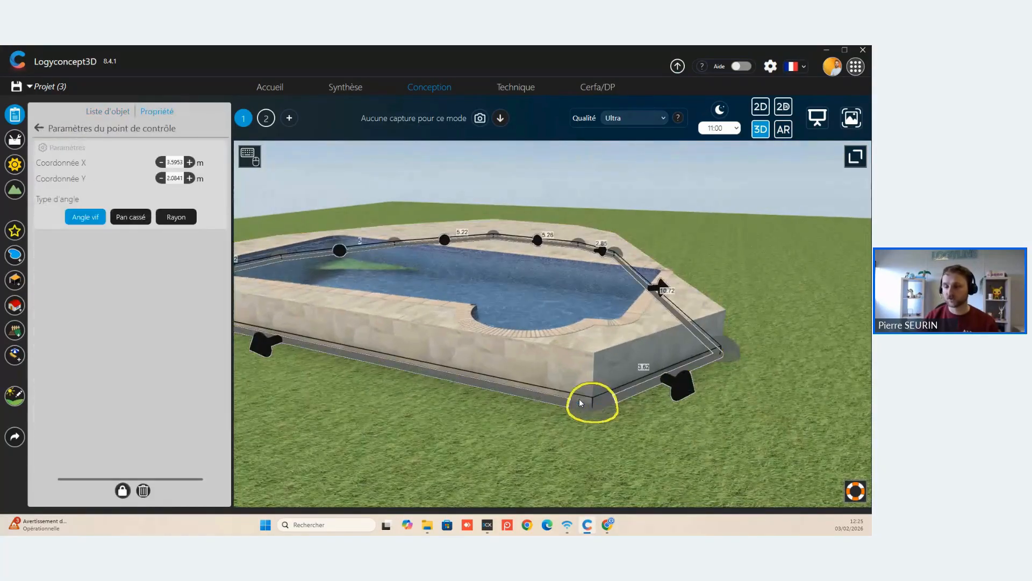
drag(580, 402, 579, 405)
Apply the favourite wood-plank Atlas Concorde material to the terrace and display it on the photo in AR view.
click(364, 337)
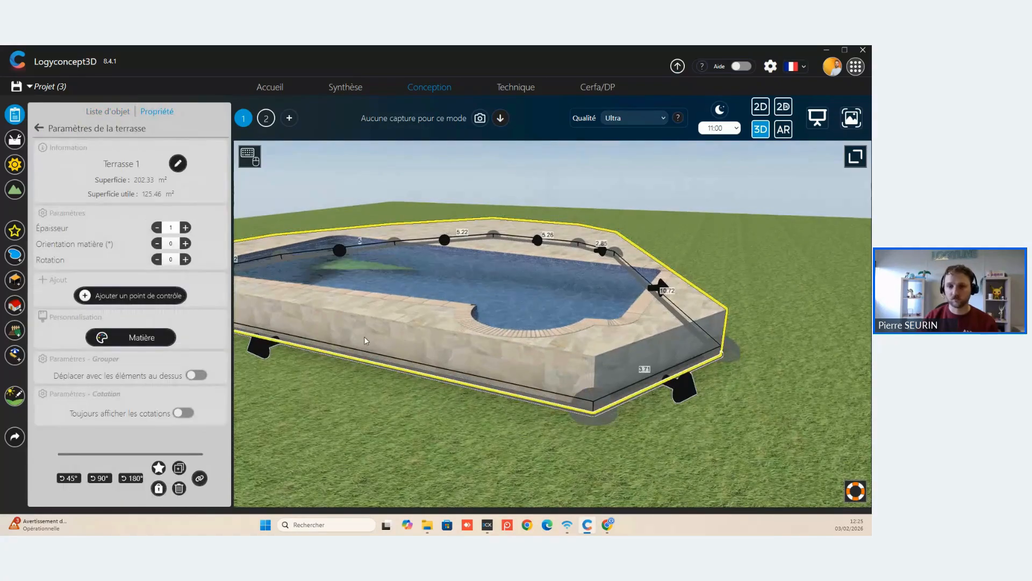
click(127, 336)
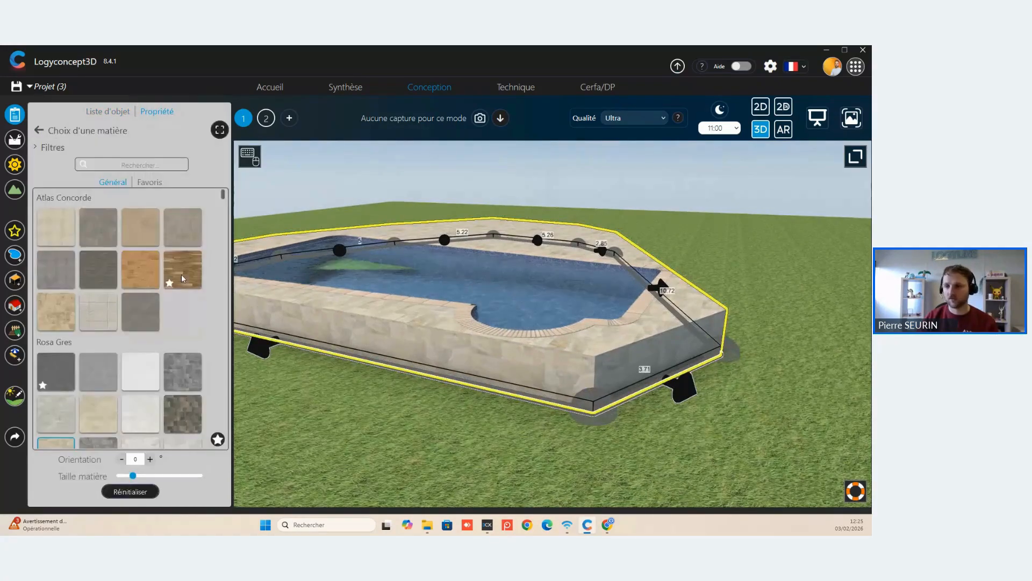
click(182, 276)
click(398, 430)
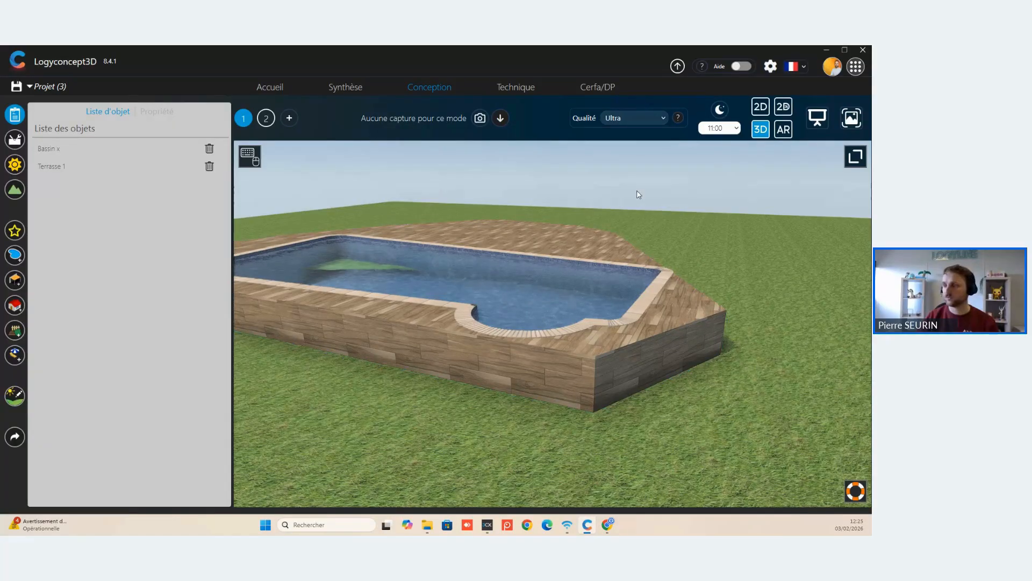
click(784, 129)
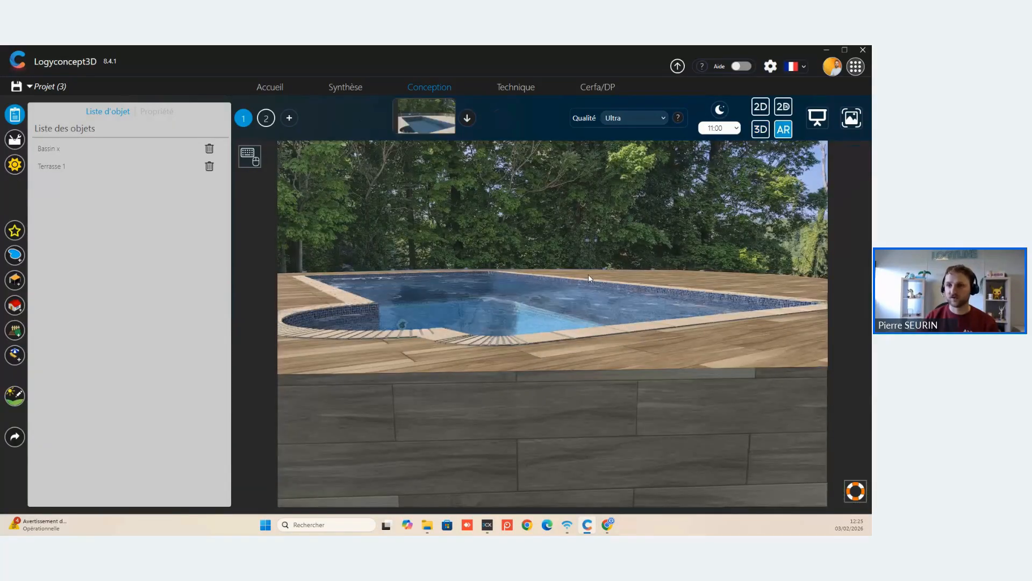
click(588, 274)
Open the pool of version 2 in the shape editor and check the roller shutter types it offers.
click(265, 117)
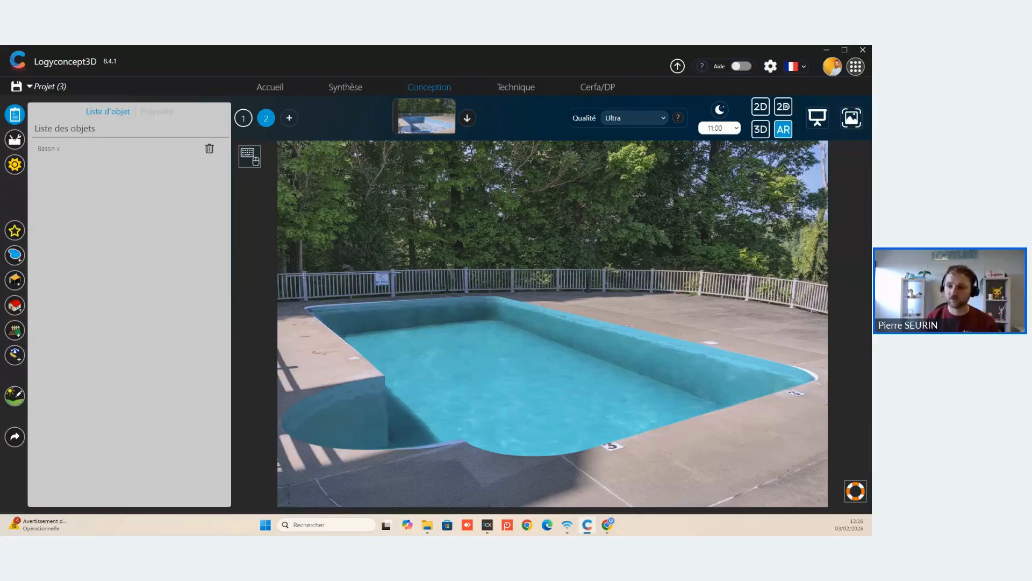
click(459, 354)
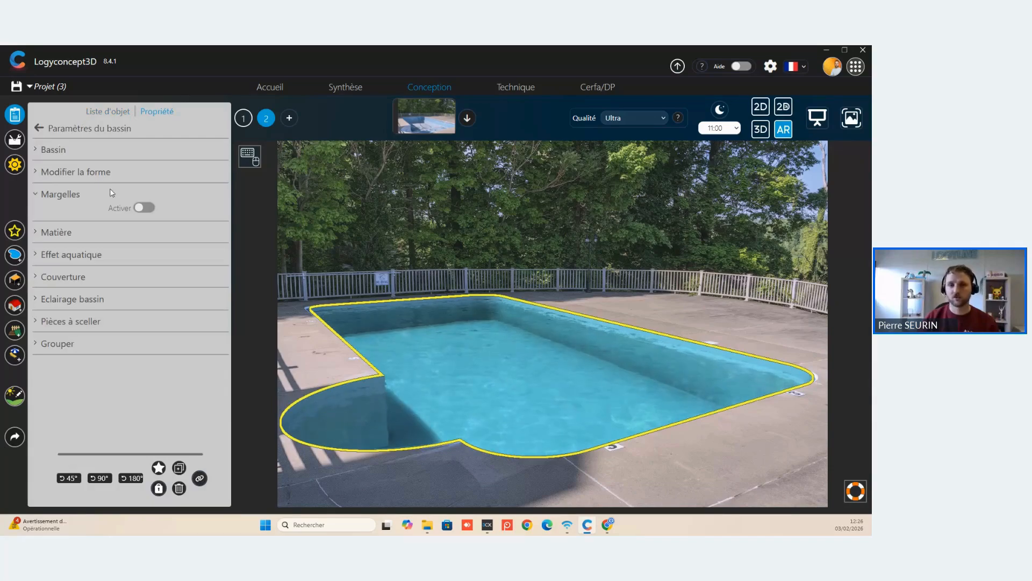
click(99, 167)
click(148, 208)
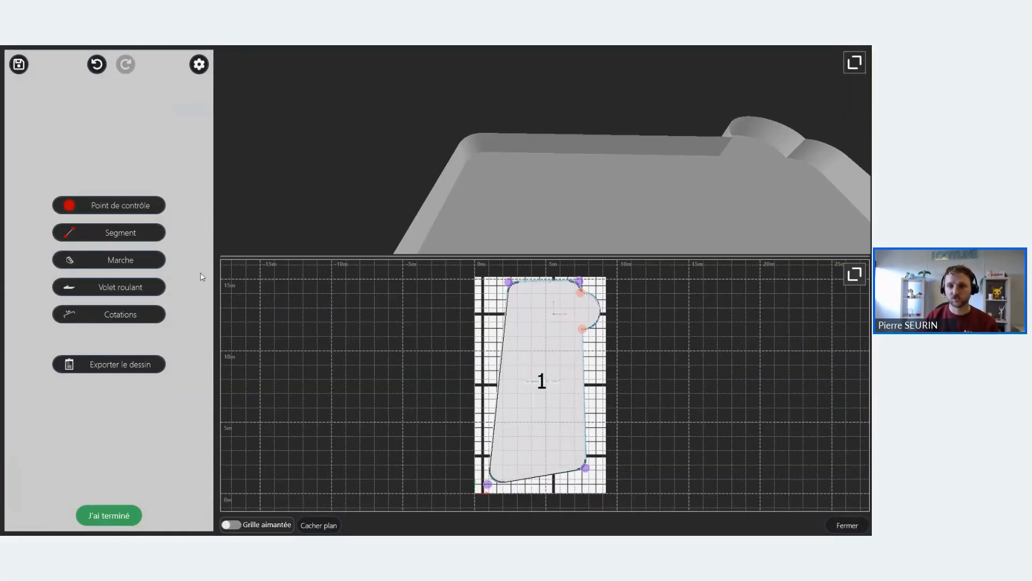
click(129, 288)
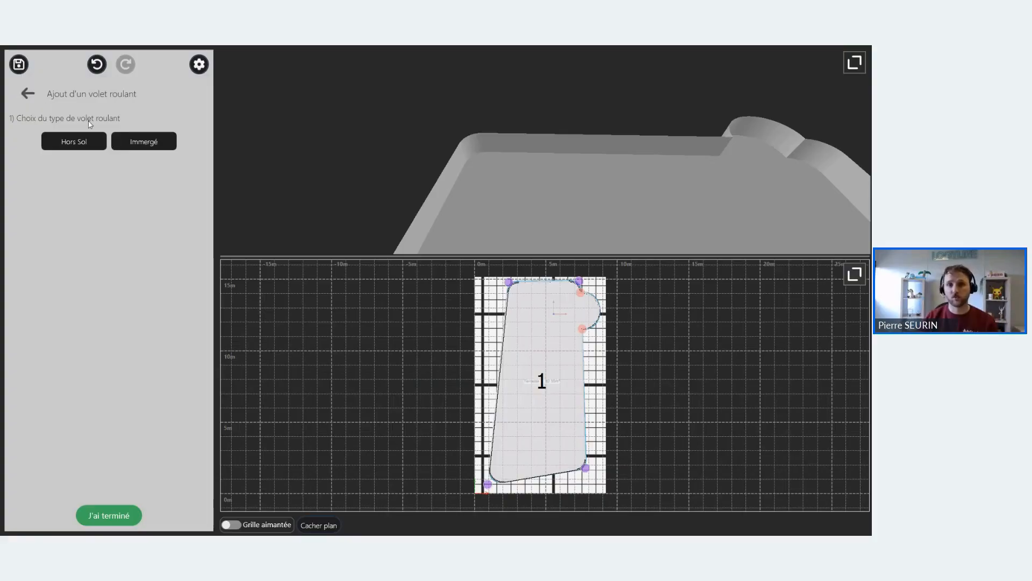
click(26, 97)
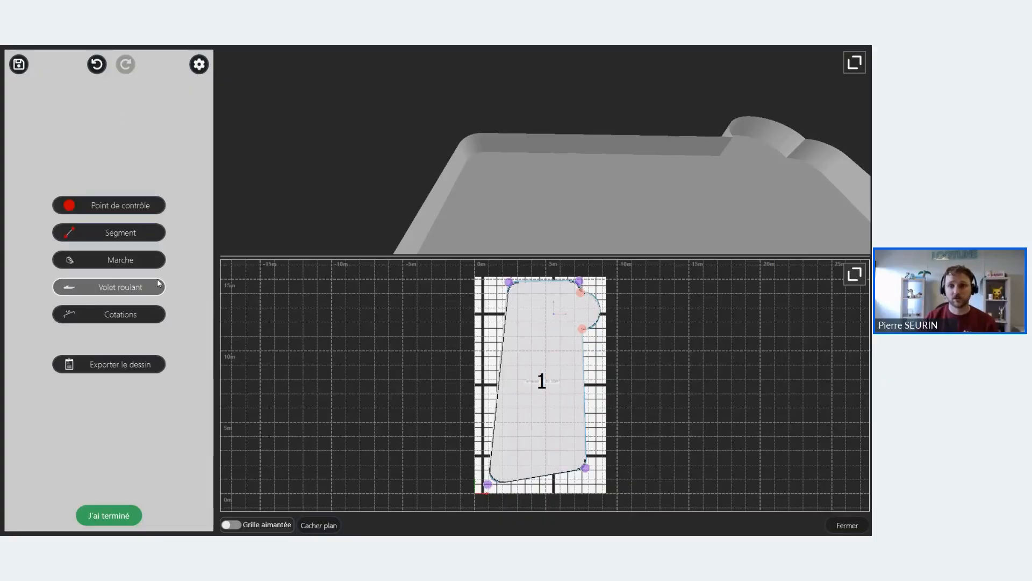
Separate the semicircular bay from the main pool with a segment joining the bay's two corner points.
click(109, 231)
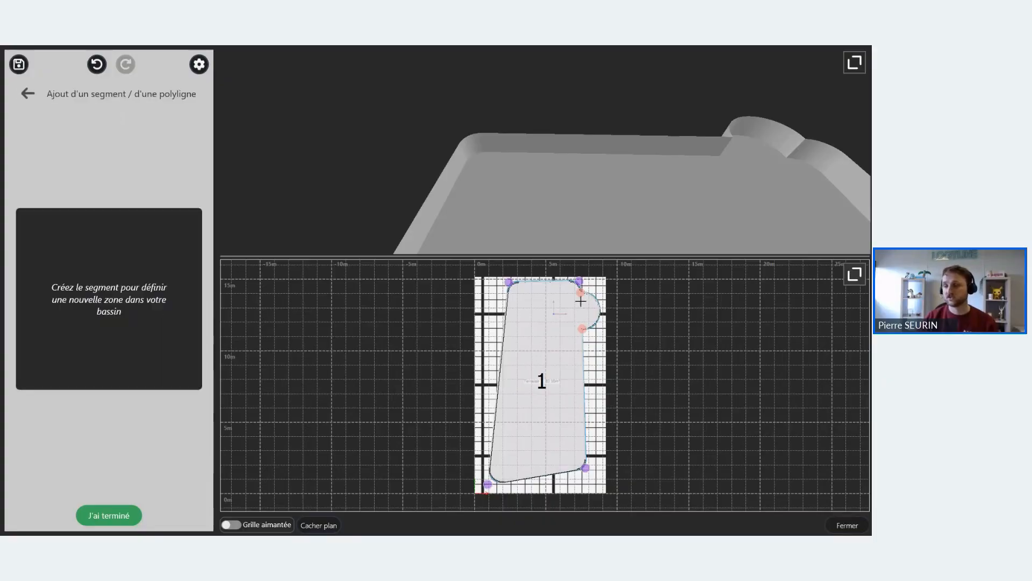
scroll(602, 324, up, 2)
scroll(595, 293, up, 2)
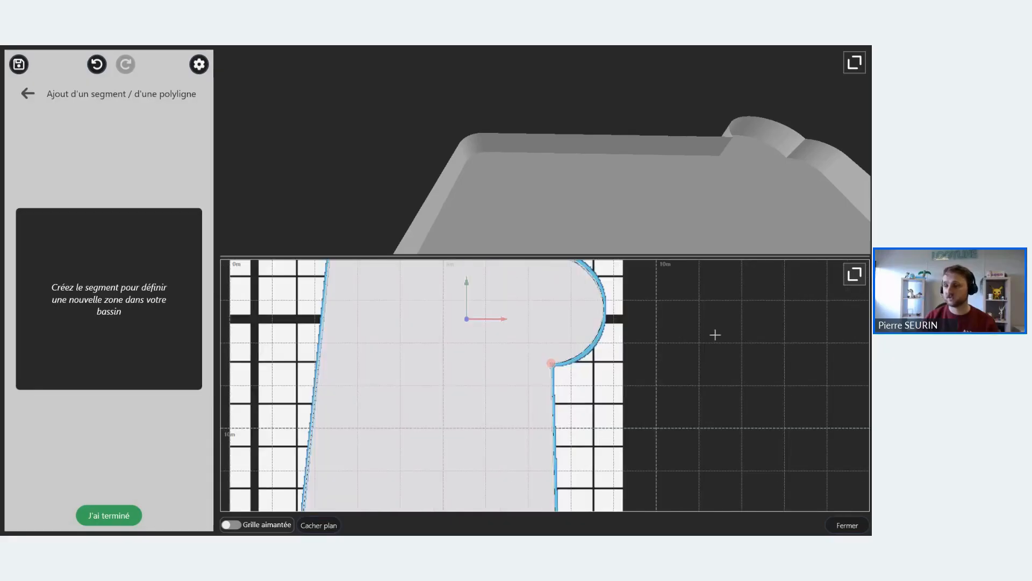
scroll(547, 373, down, 3)
scroll(548, 334, up, 2)
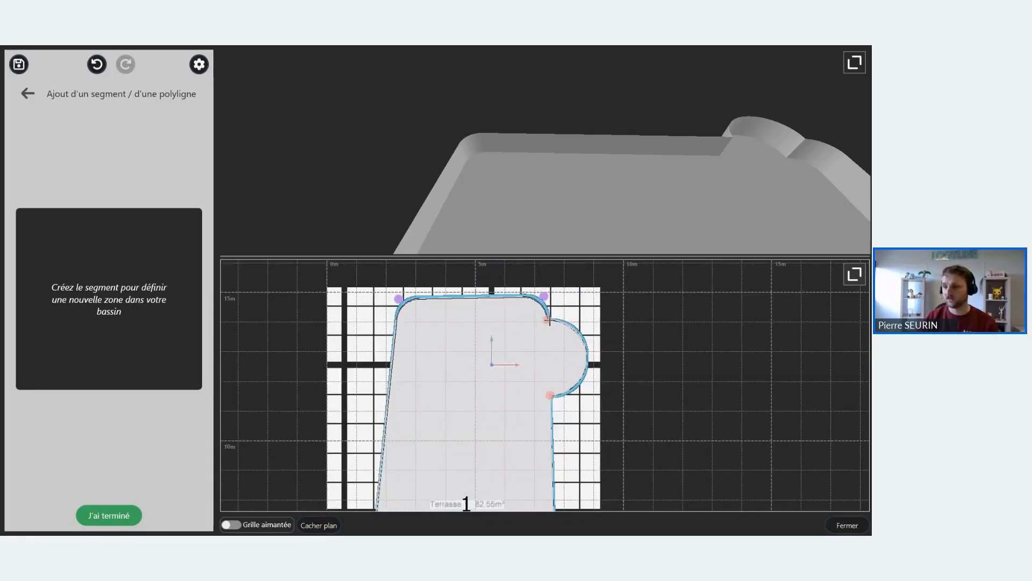
click(550, 395)
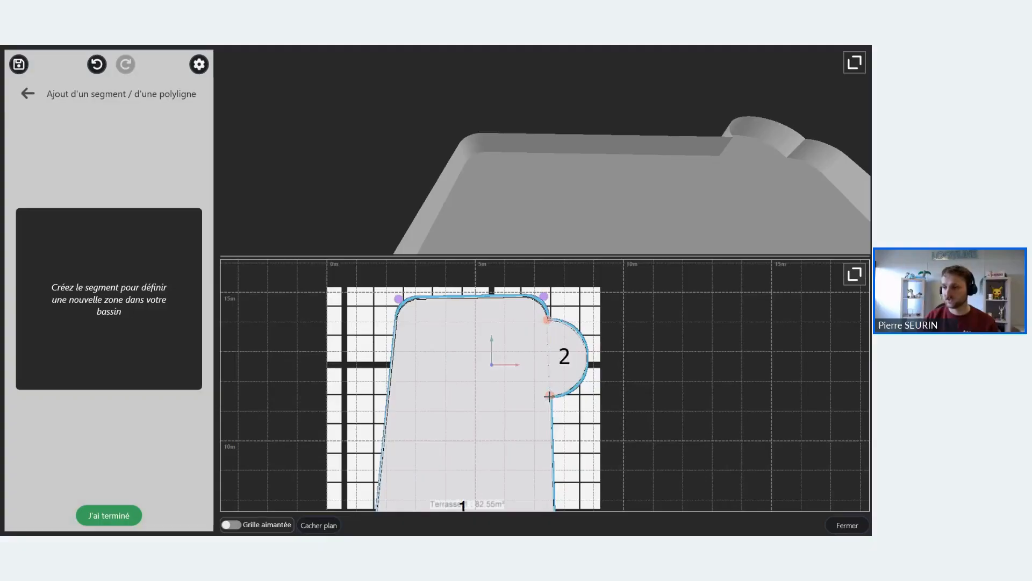
Split the semicircular bay into three zones with two more dividing lines, and finish the shape editing.
click(562, 391)
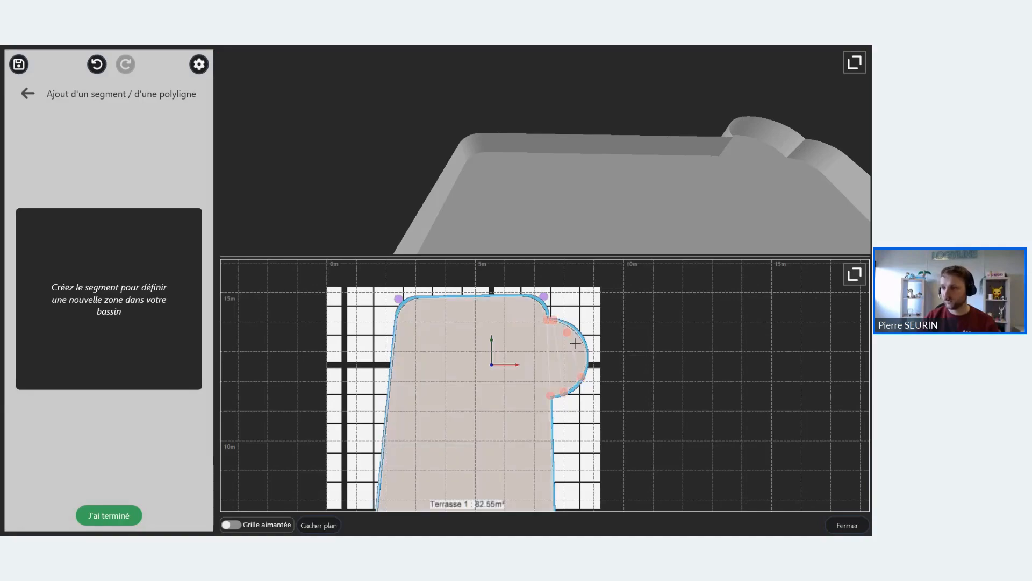
scroll(560, 344, up, 3)
click(557, 342)
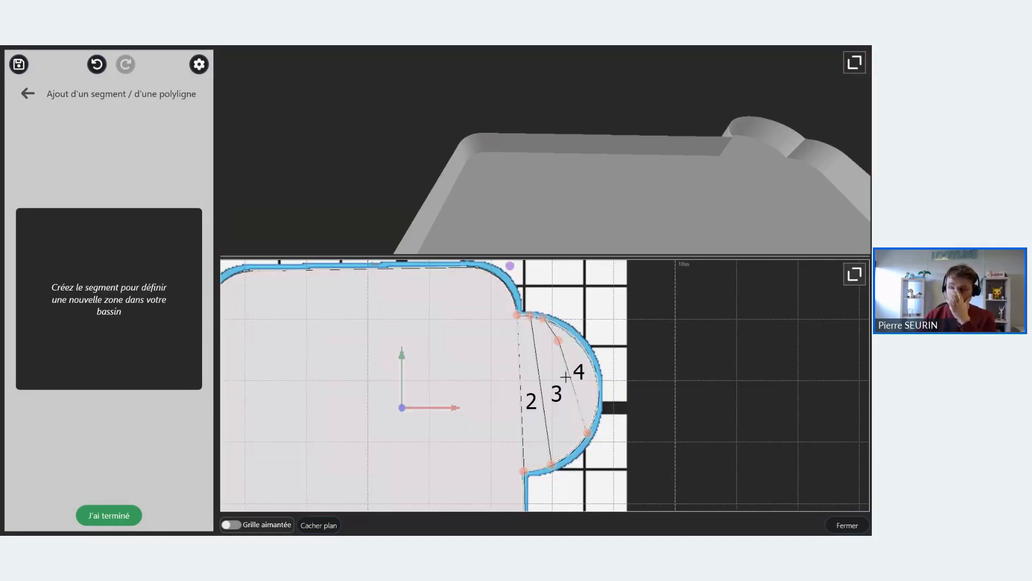
scroll(492, 398, down, 5)
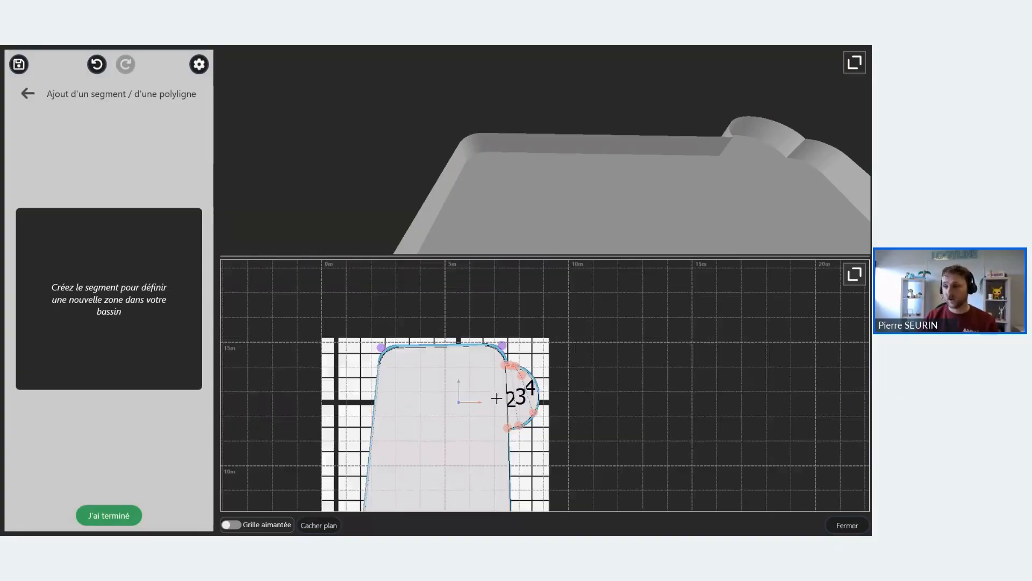
click(109, 518)
click(108, 514)
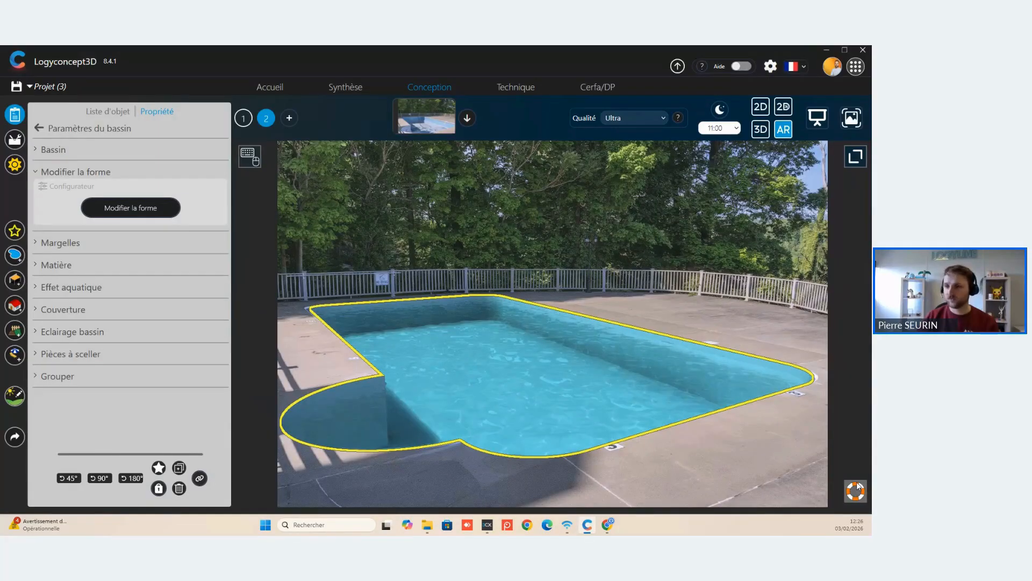
Look up the Piscine video tutorials in the help resources and preview the one on creating a free-form pool.
click(856, 490)
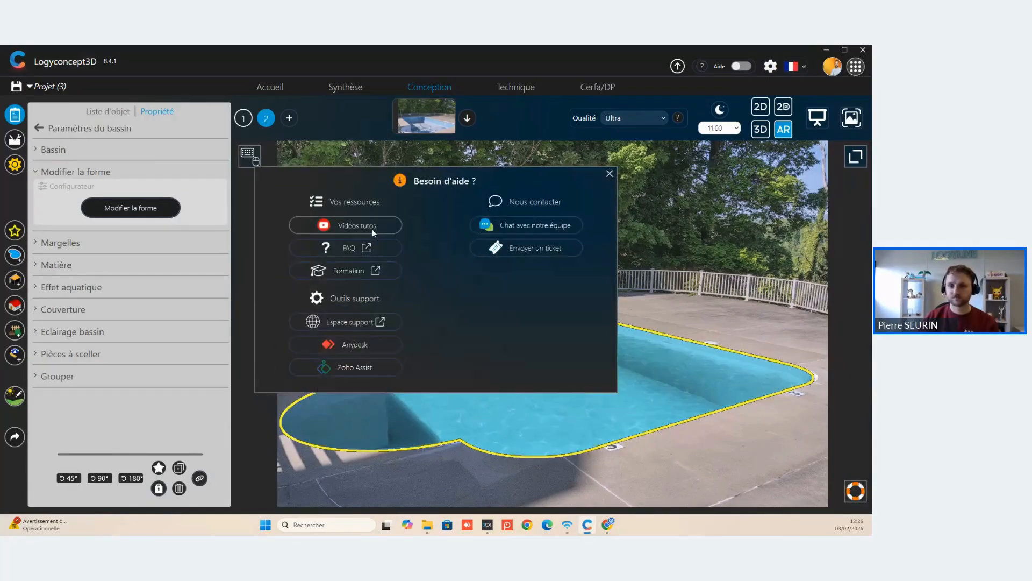
click(372, 228)
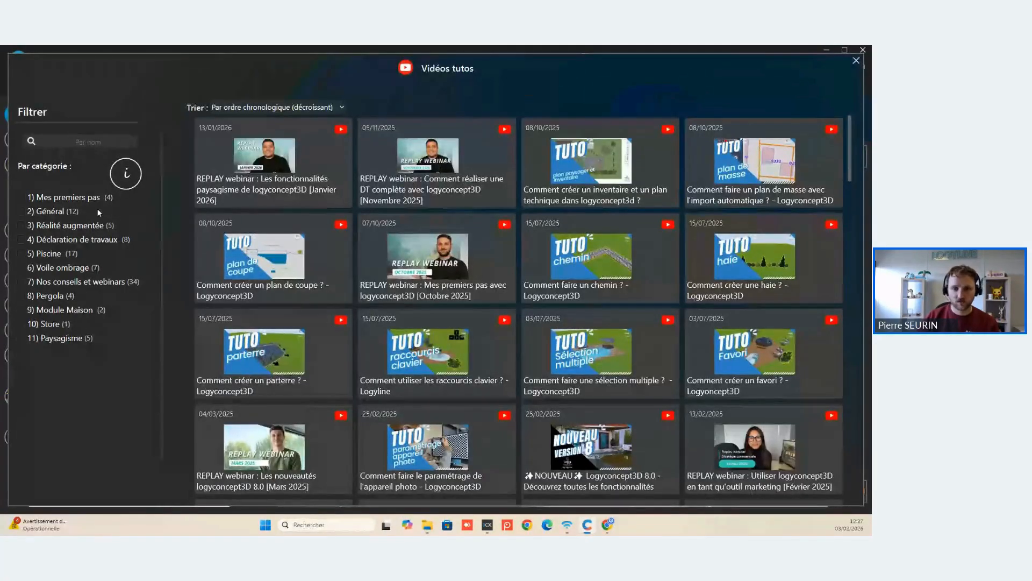
click(59, 253)
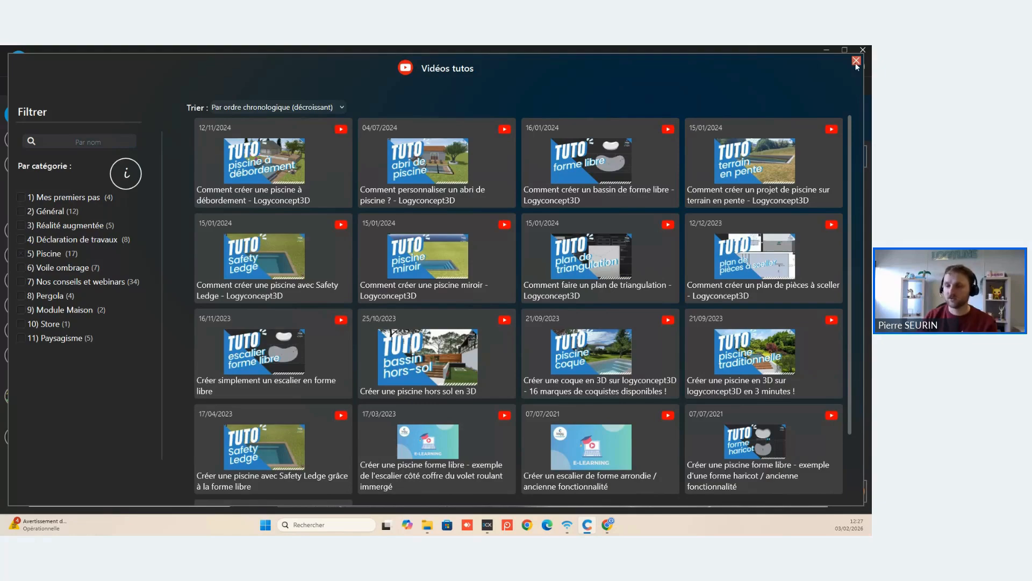
click(591, 161)
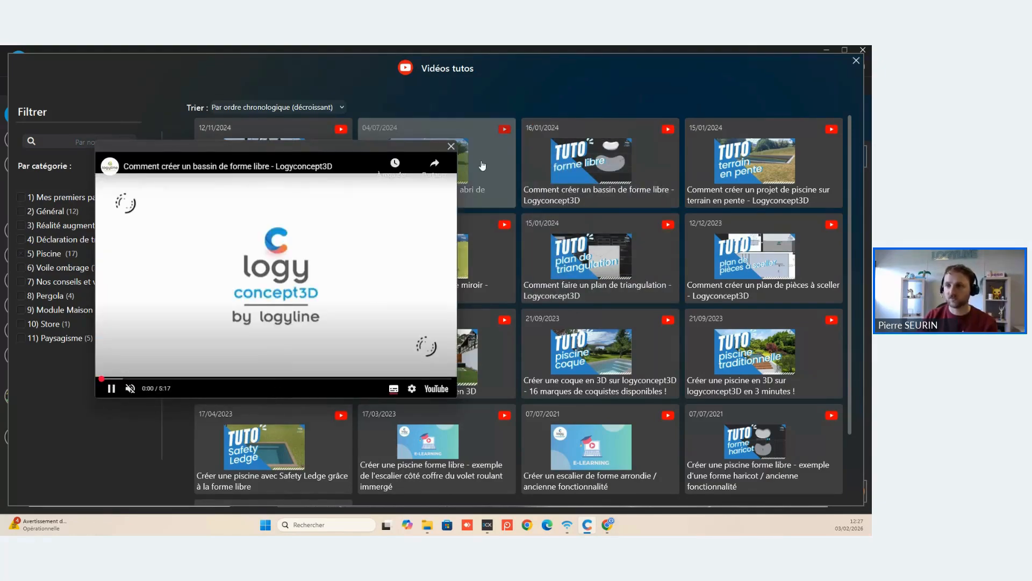
click(451, 145)
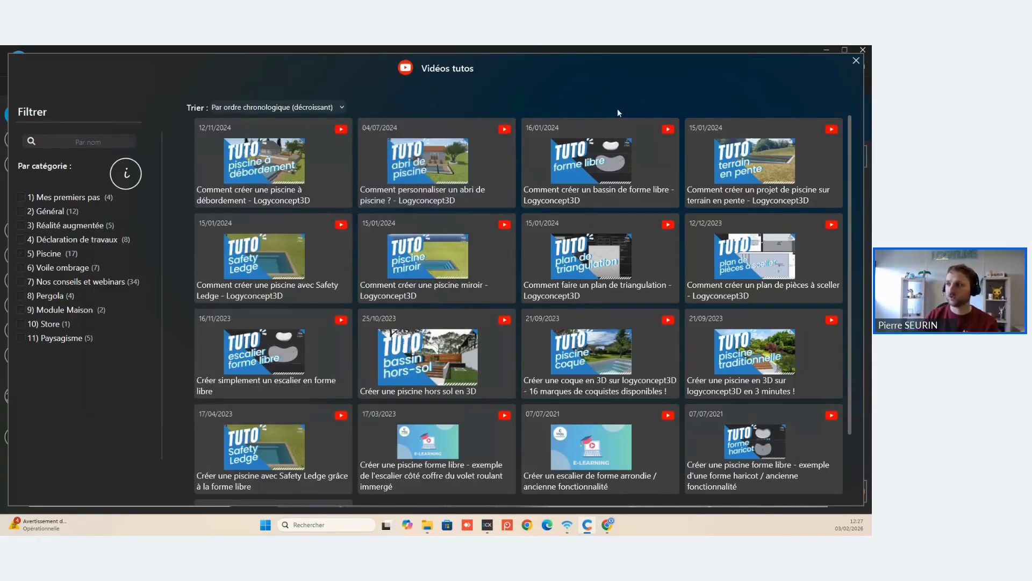
click(857, 61)
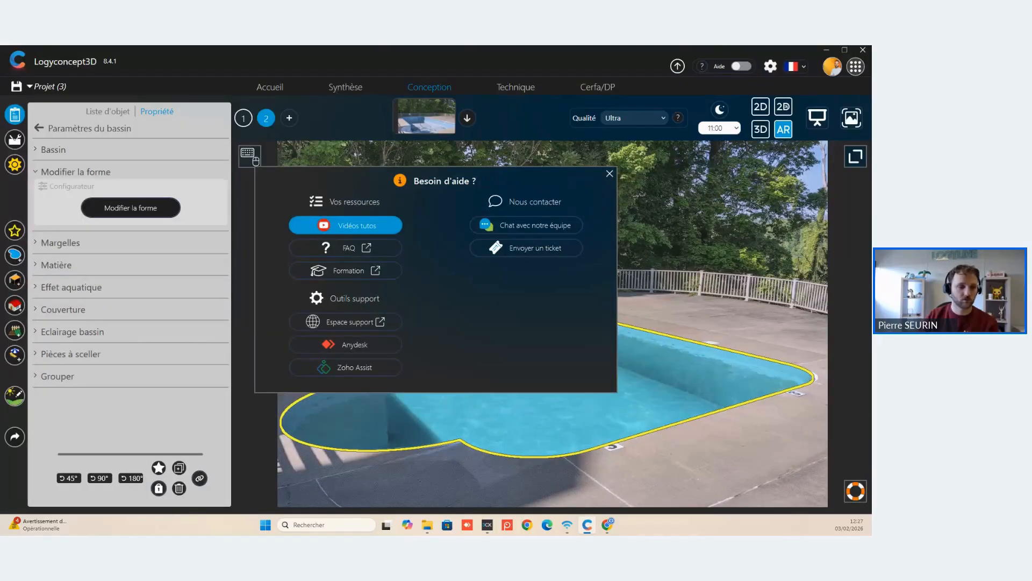
click(610, 173)
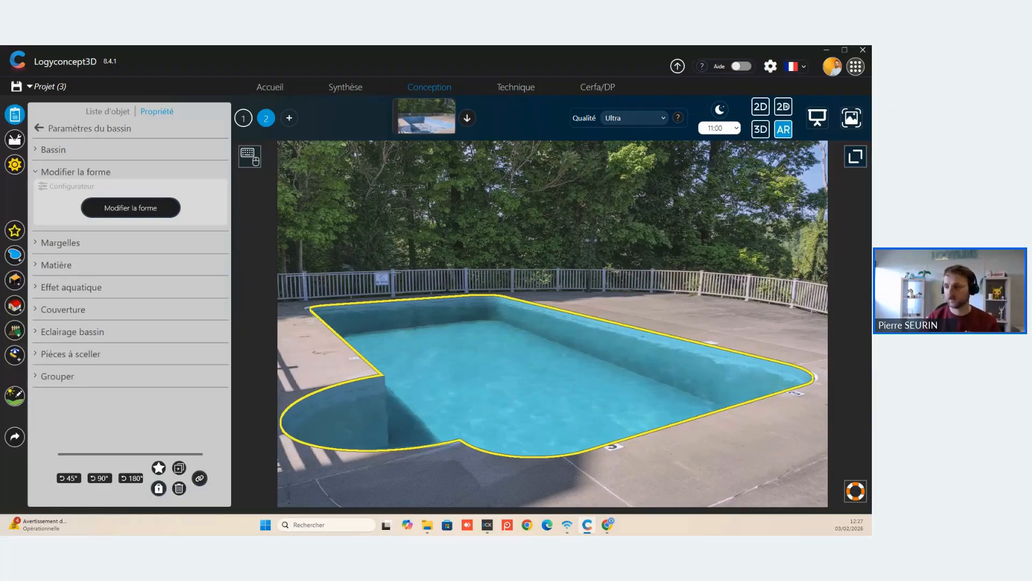
View the support team's chat form from the help window, then close both.
click(855, 492)
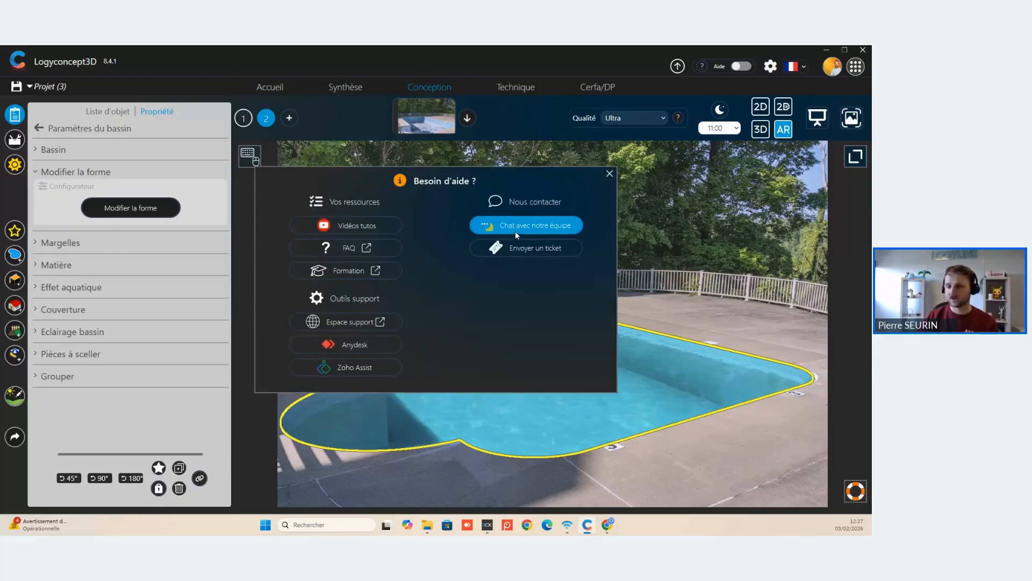
click(516, 226)
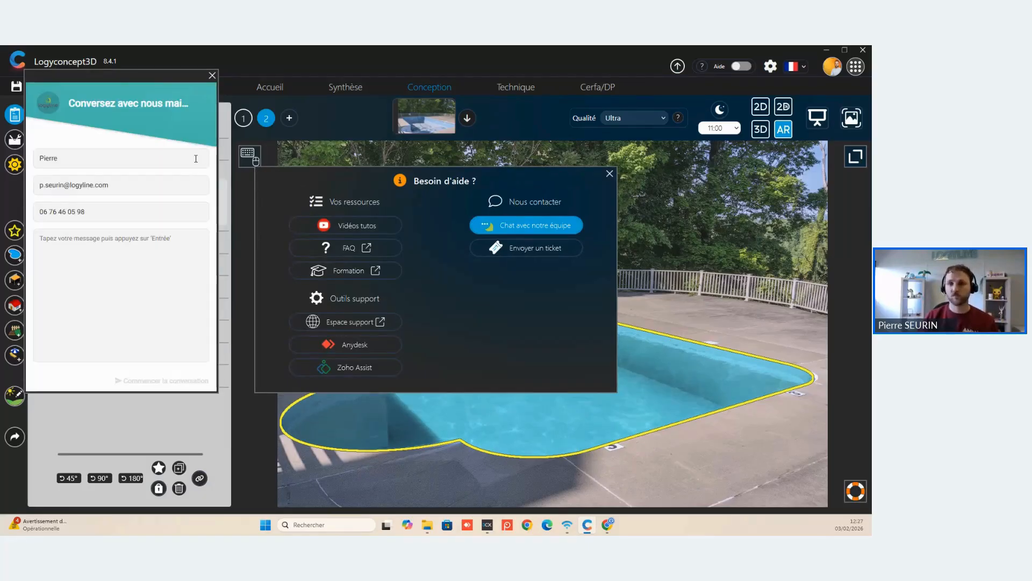
click(213, 76)
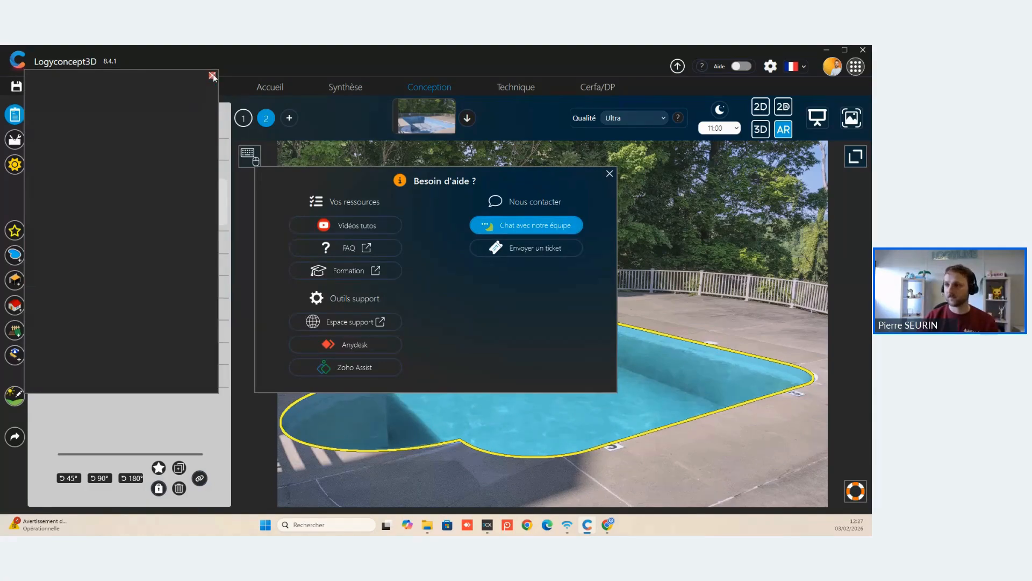
click(610, 174)
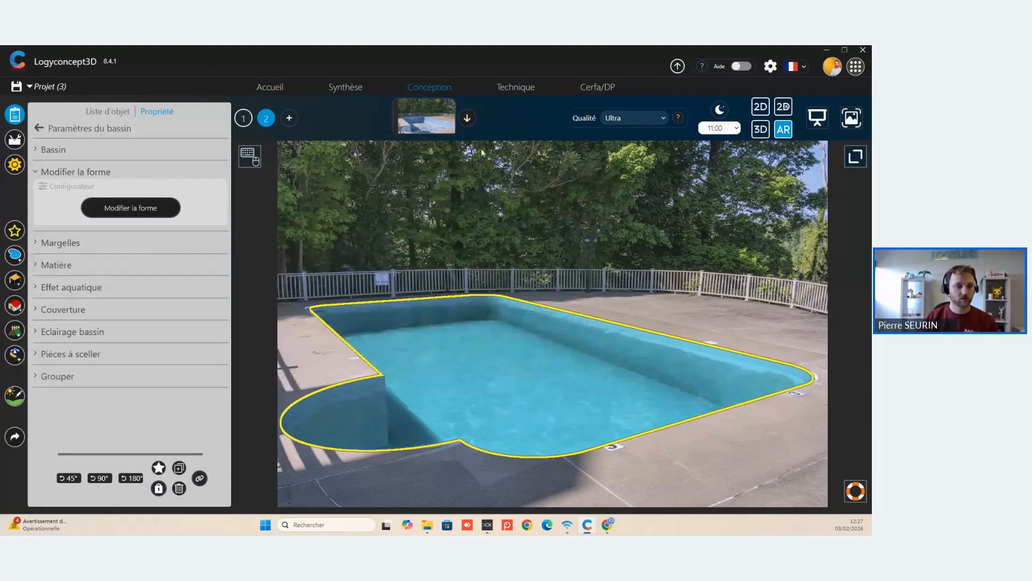